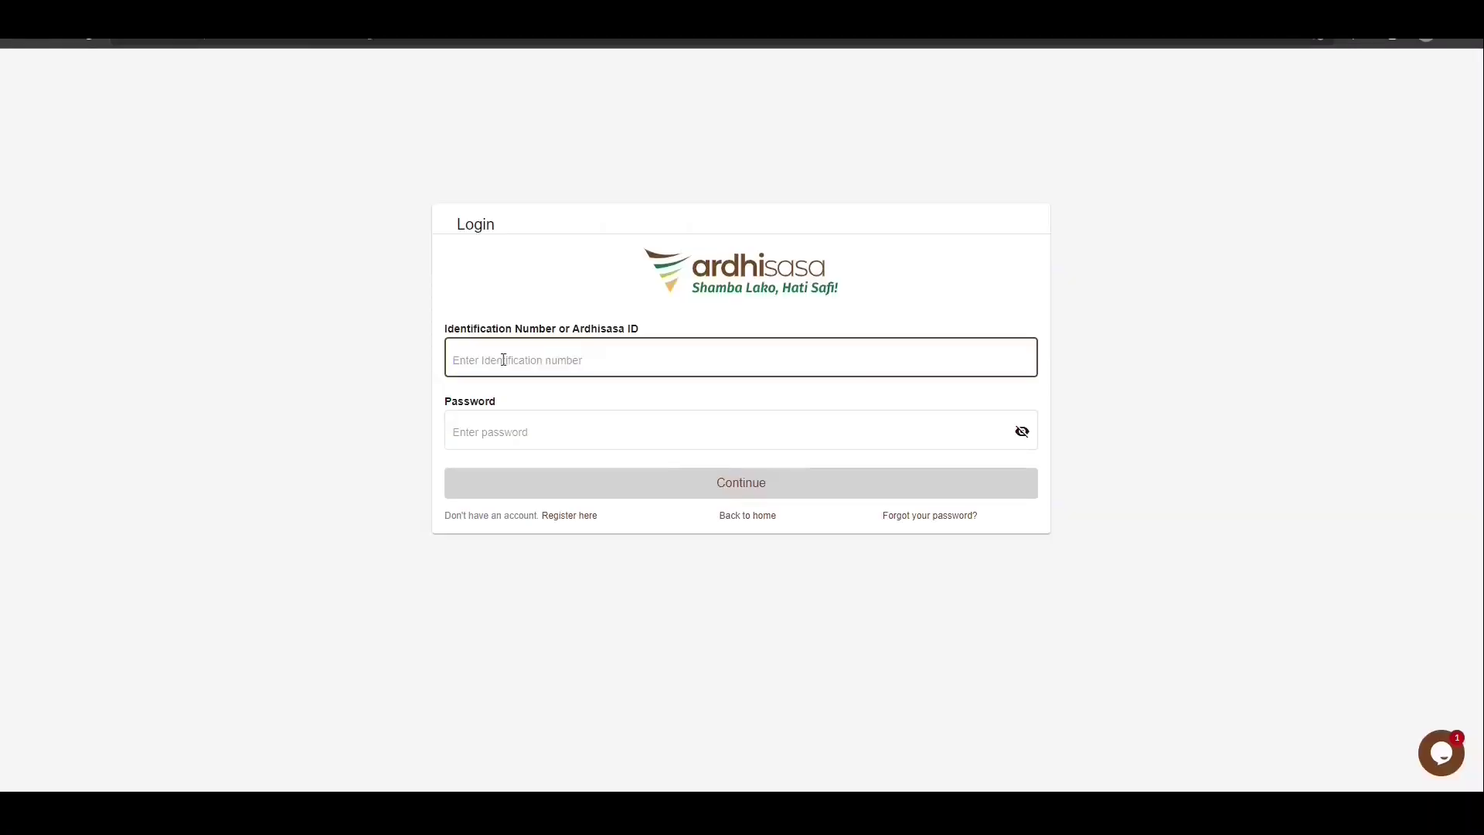
Step: Log in with the ID number, account password and the six-digit one-time code
type("32")
left_click(568, 431)
type("********")
key("Return")
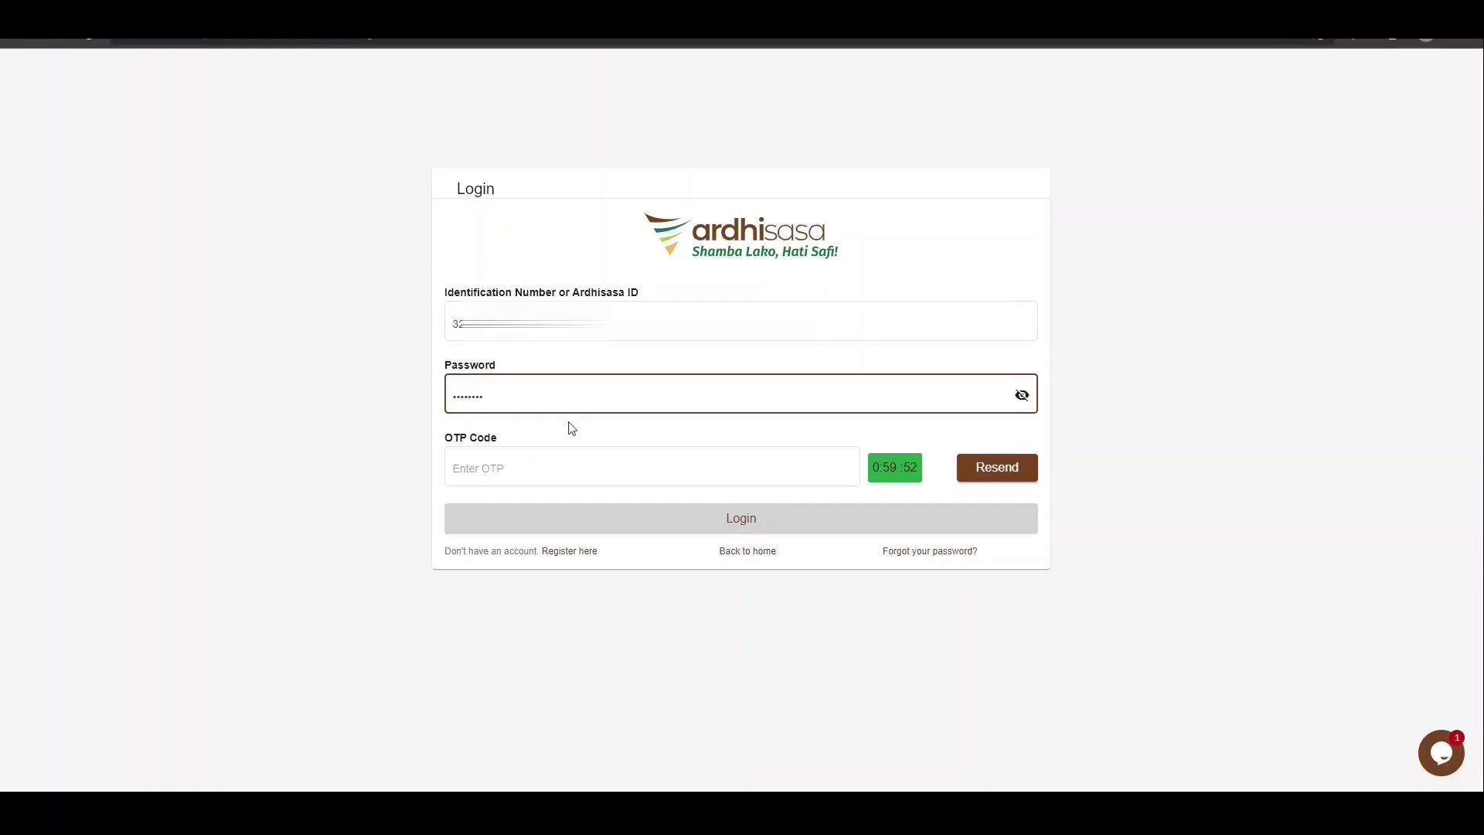
left_click(528, 470)
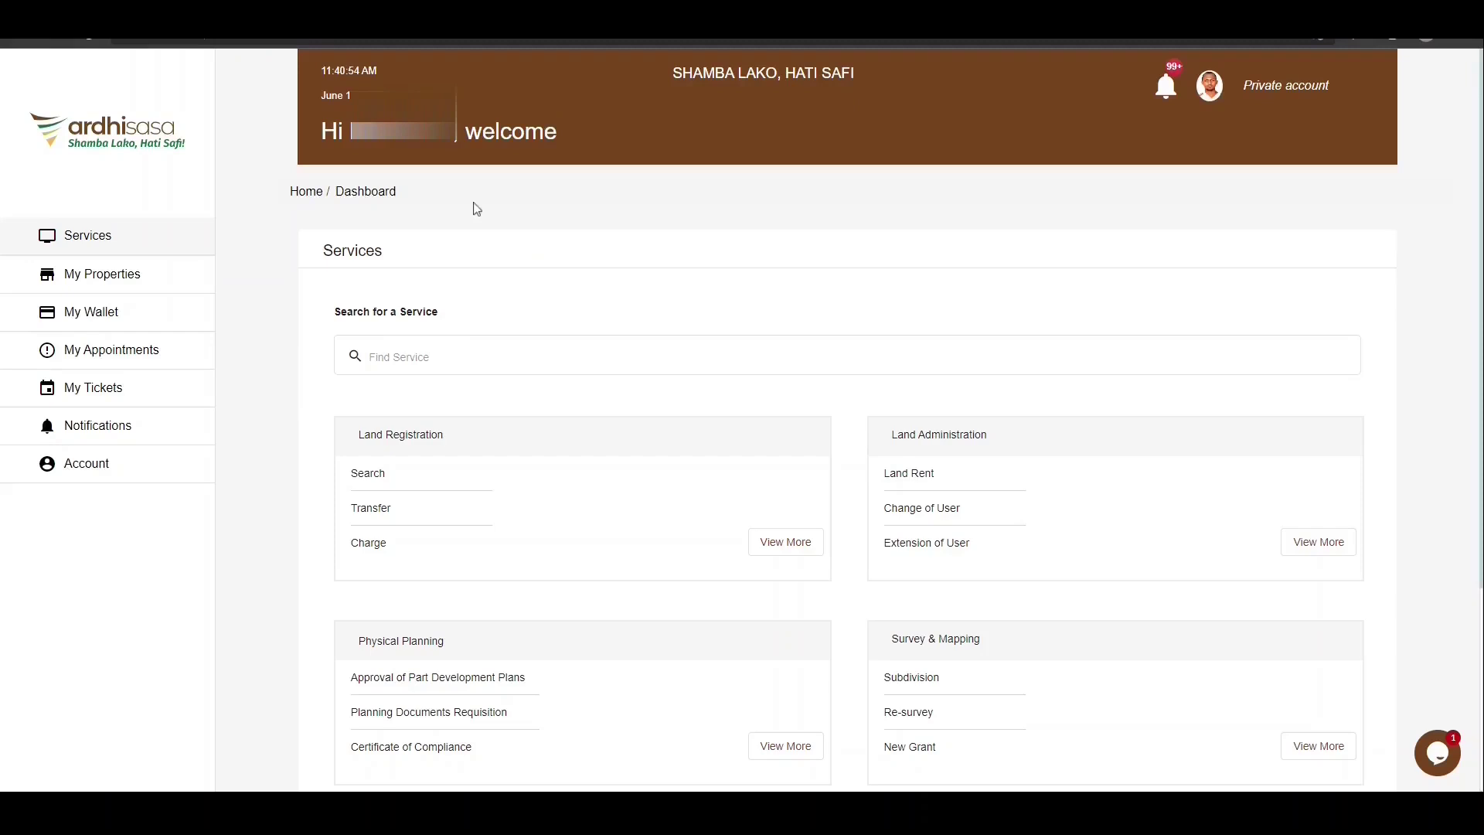
Step: Switch to the Advocate Account and open the FORM LRA 39 applications under Land Registration Transfer
left_click(1210, 85)
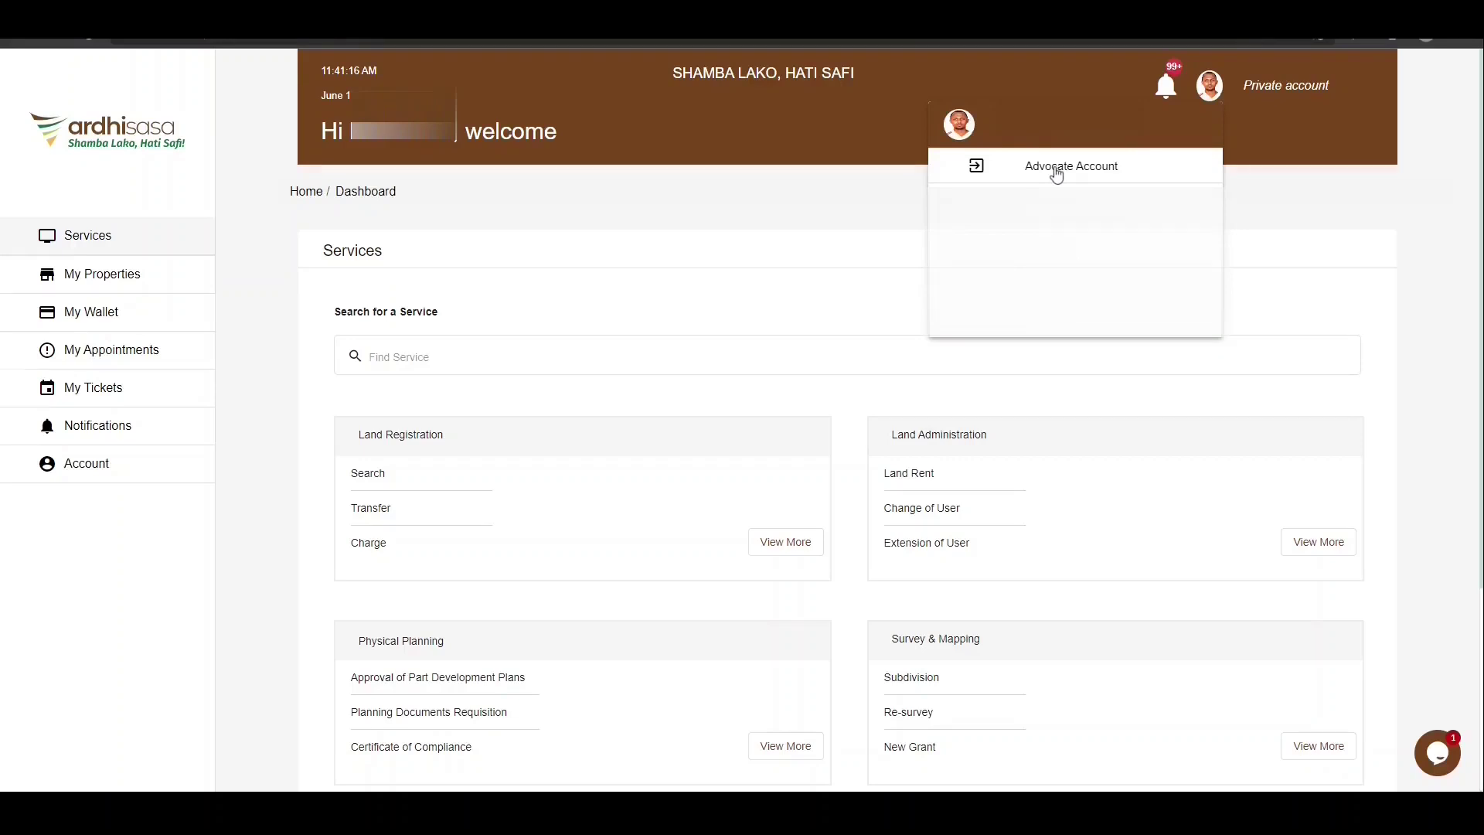
scroll(448, 166, "down", 3)
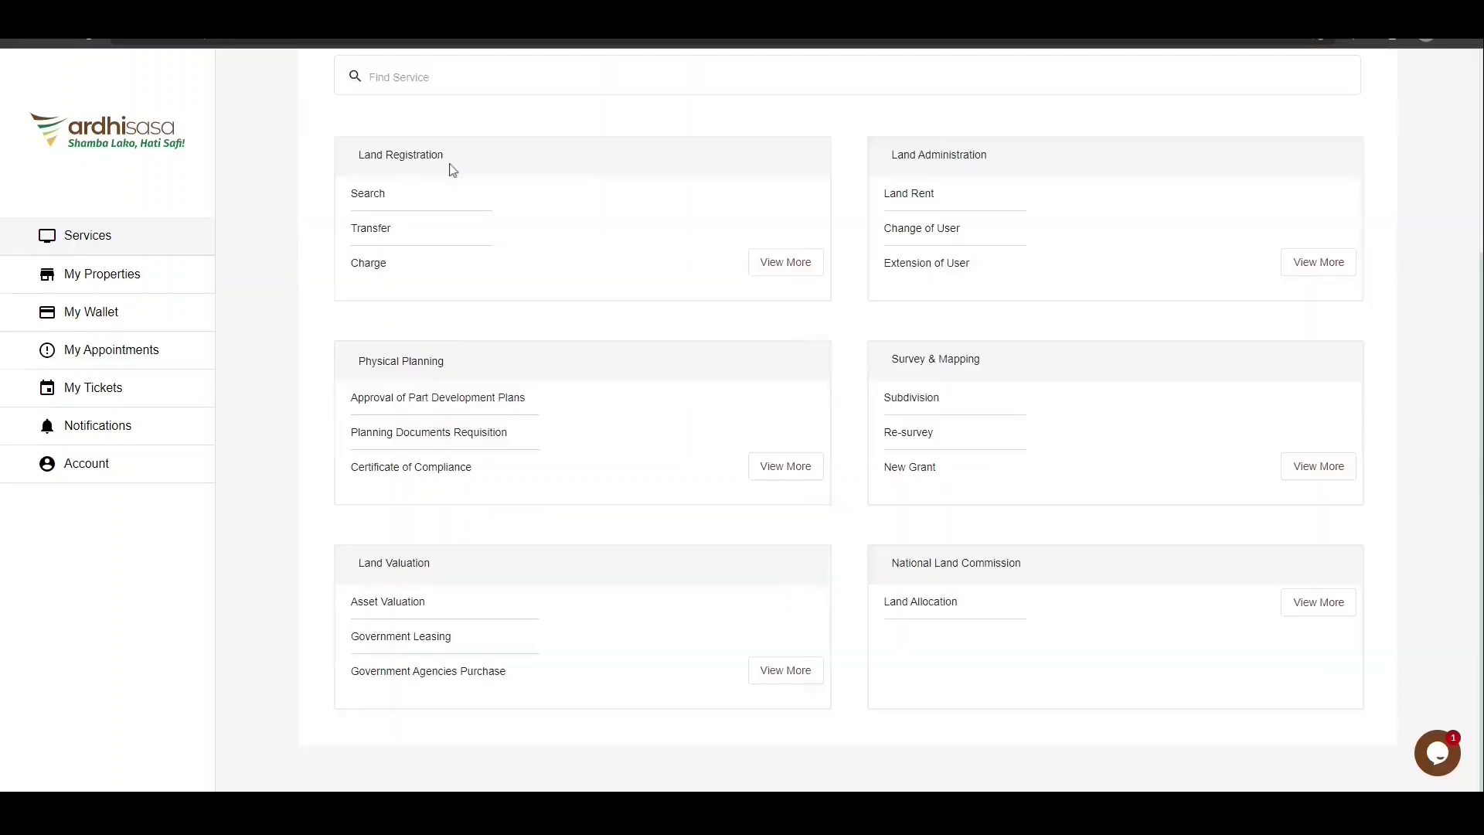
left_click(382, 236)
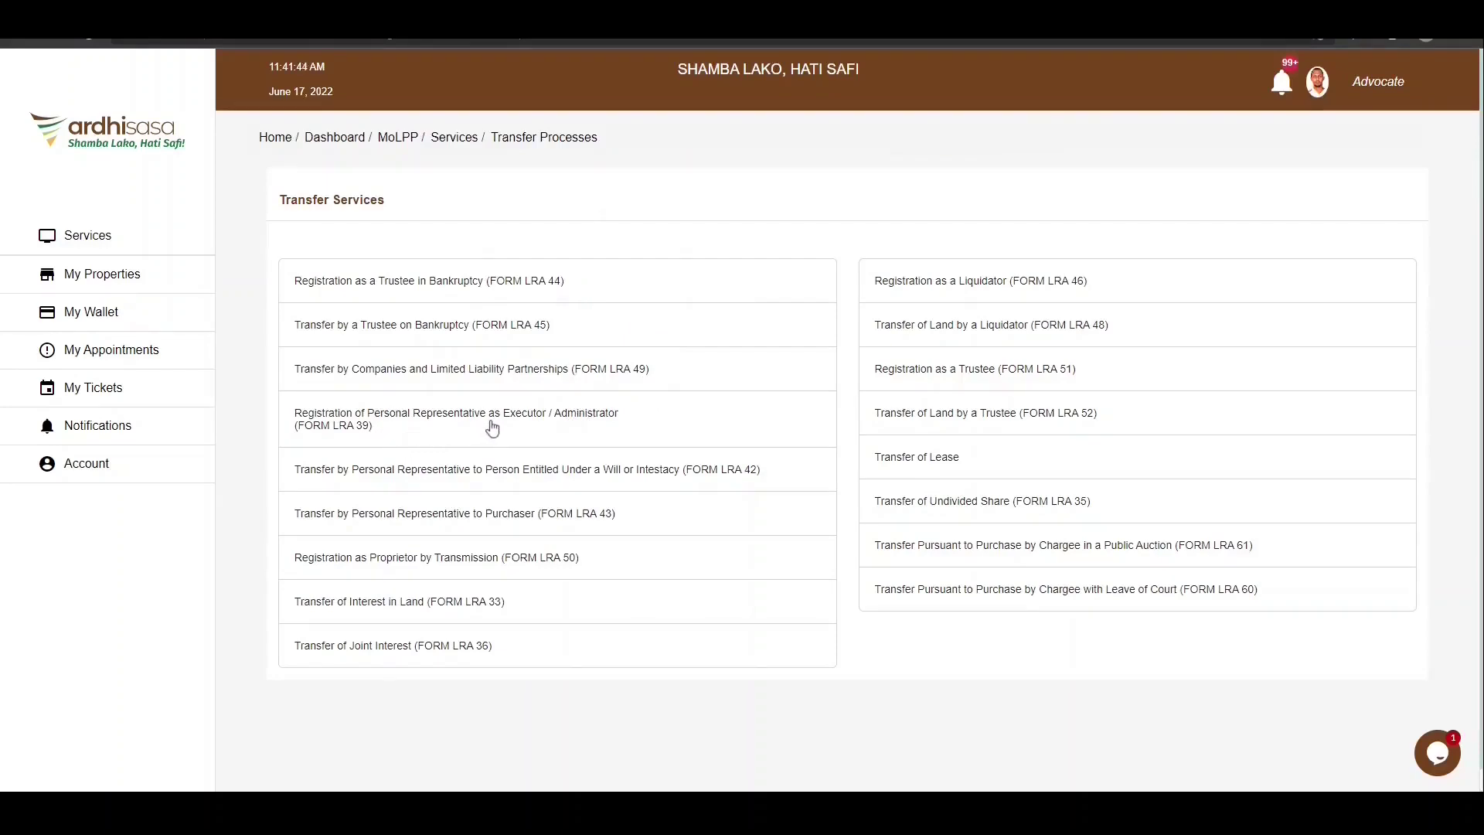
left_click(516, 428)
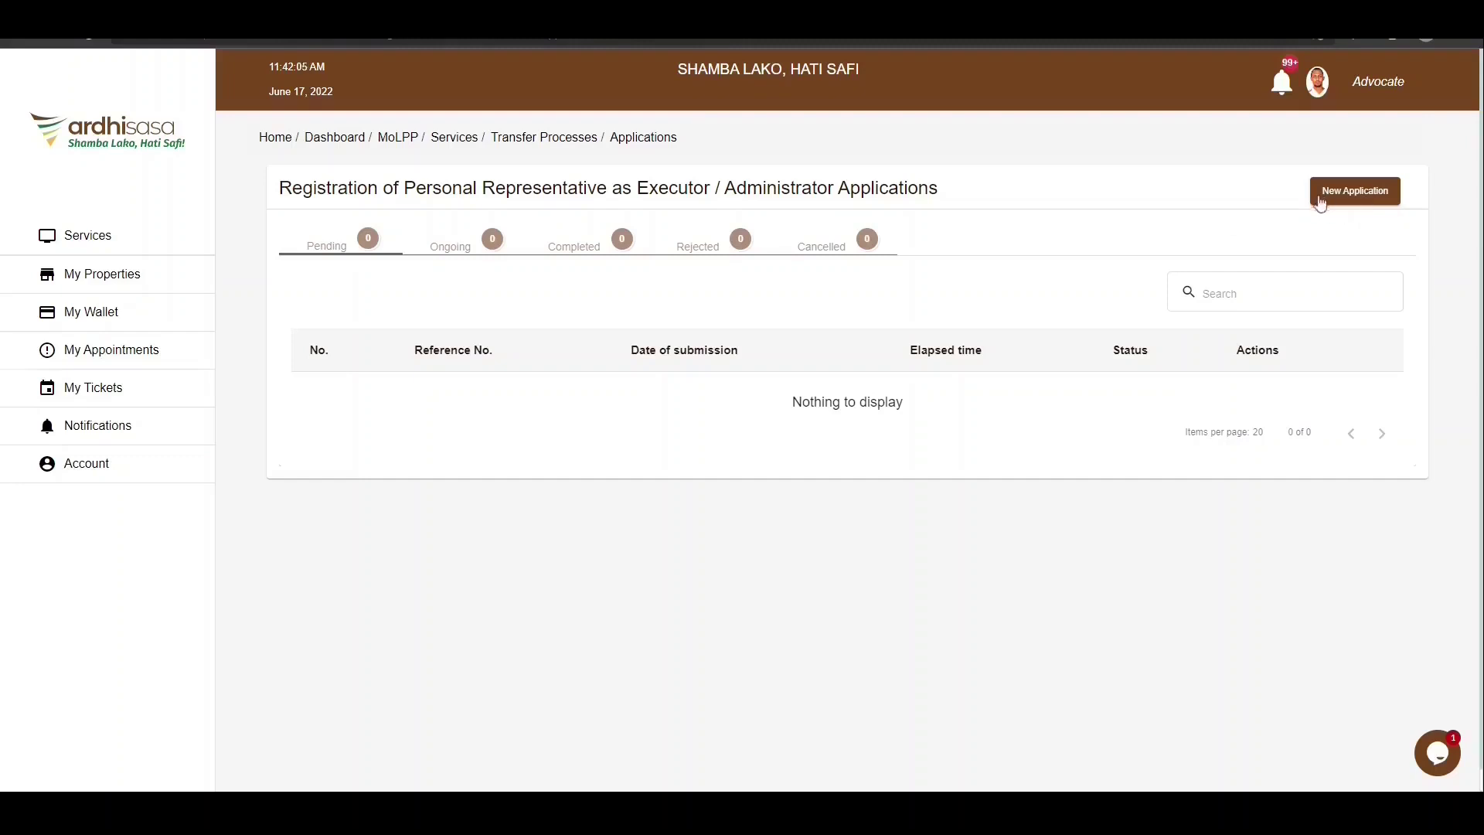
Step: Start a new application and expand the FAQs on execution, actors, requirements and payments
left_click(1363, 199)
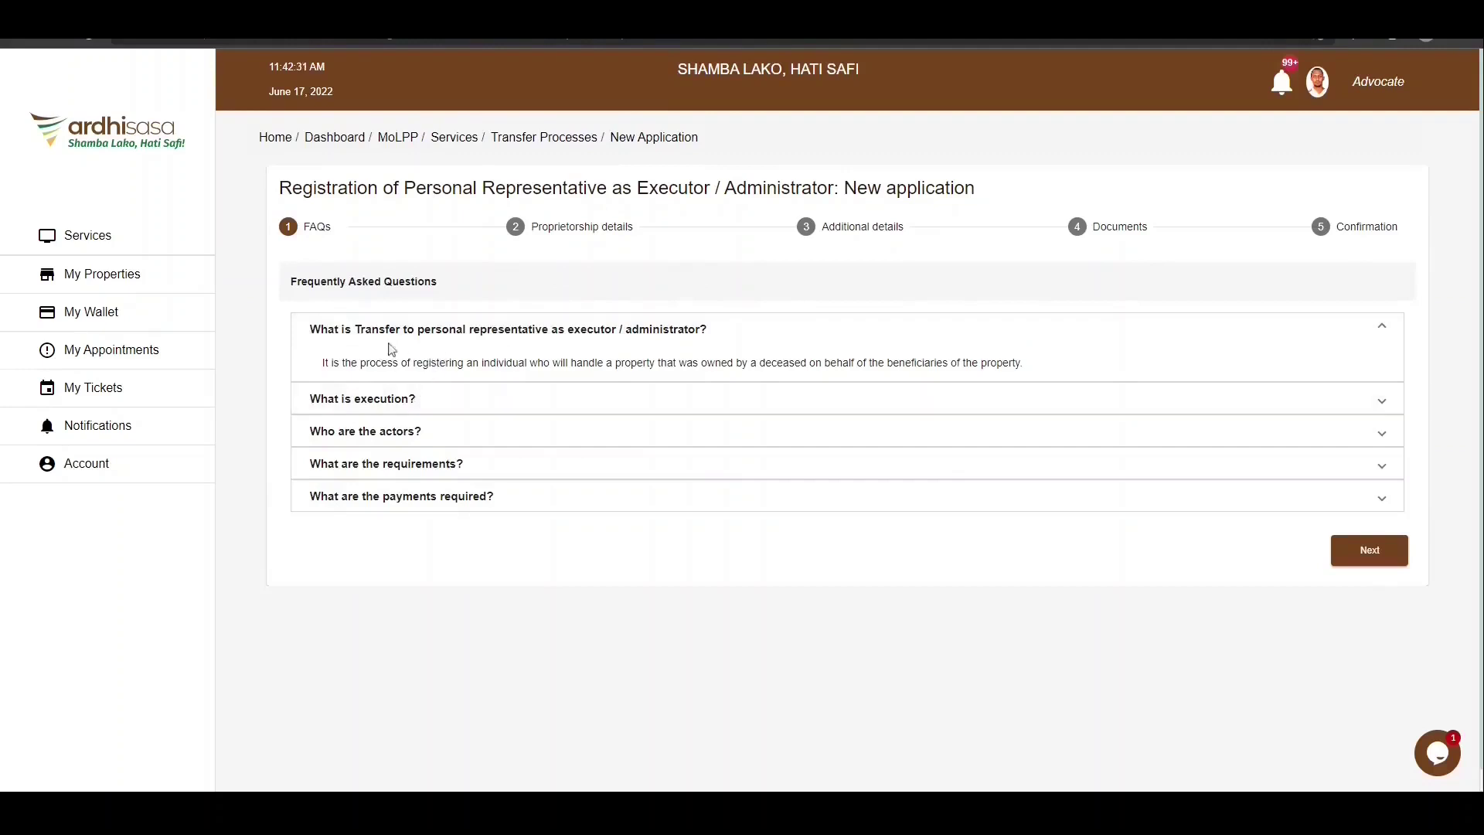
left_click(434, 398)
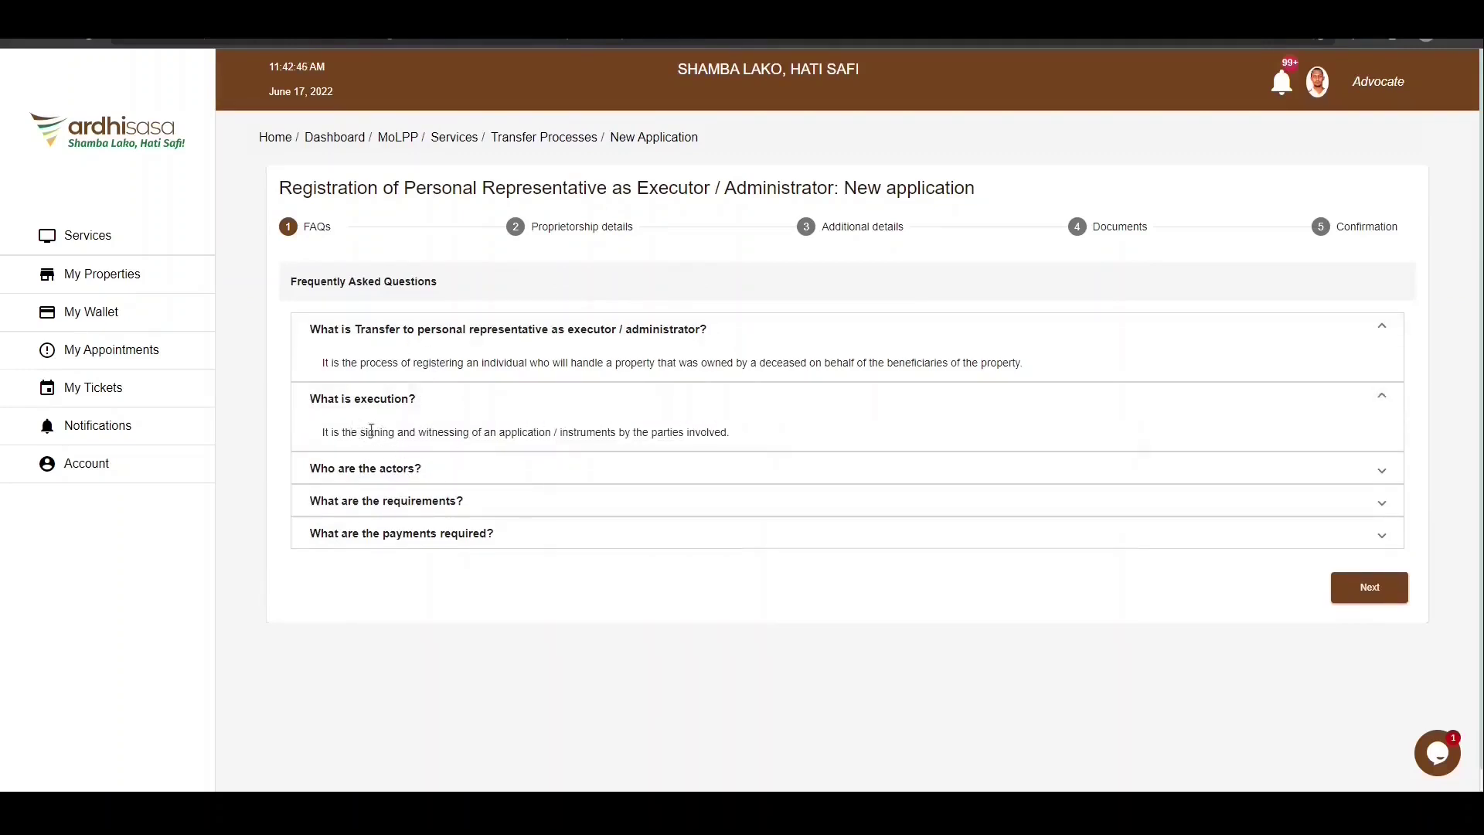
left_click(530, 470)
scroll(396, 541, "down", 1)
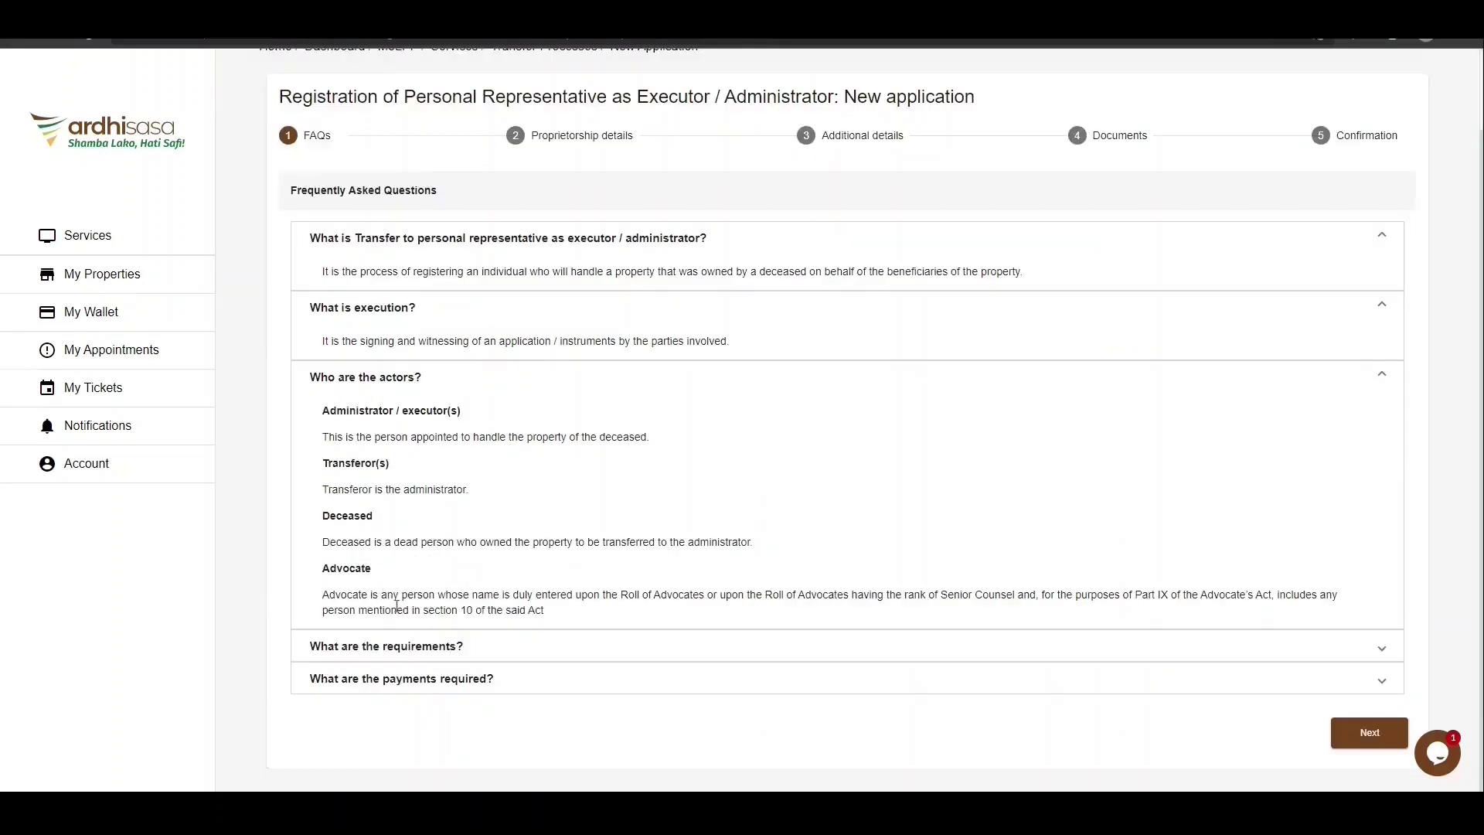
left_click(517, 646)
scroll(480, 664, "down", 3)
left_click(541, 684)
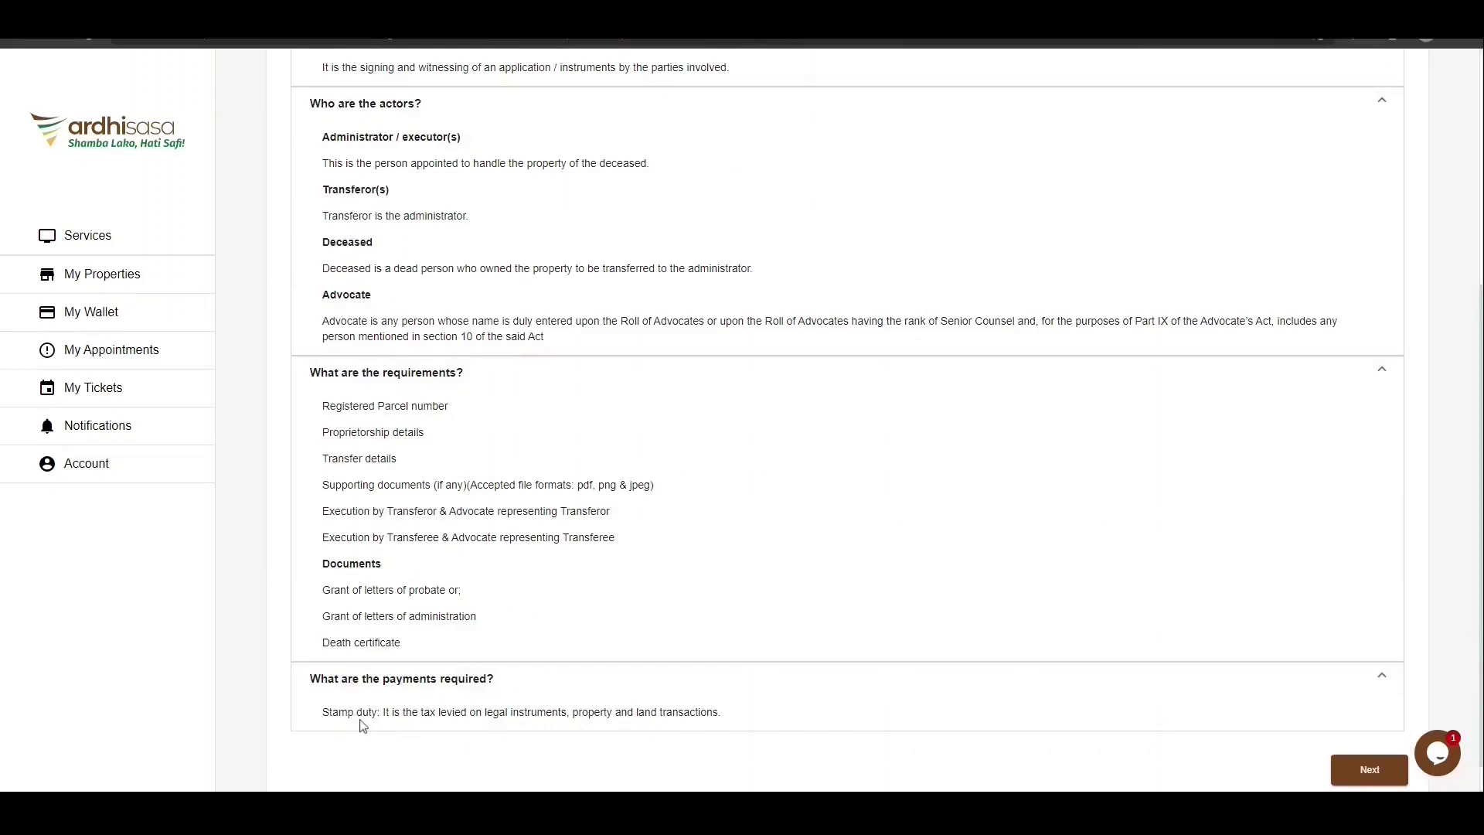
scroll(364, 727, "down", 1)
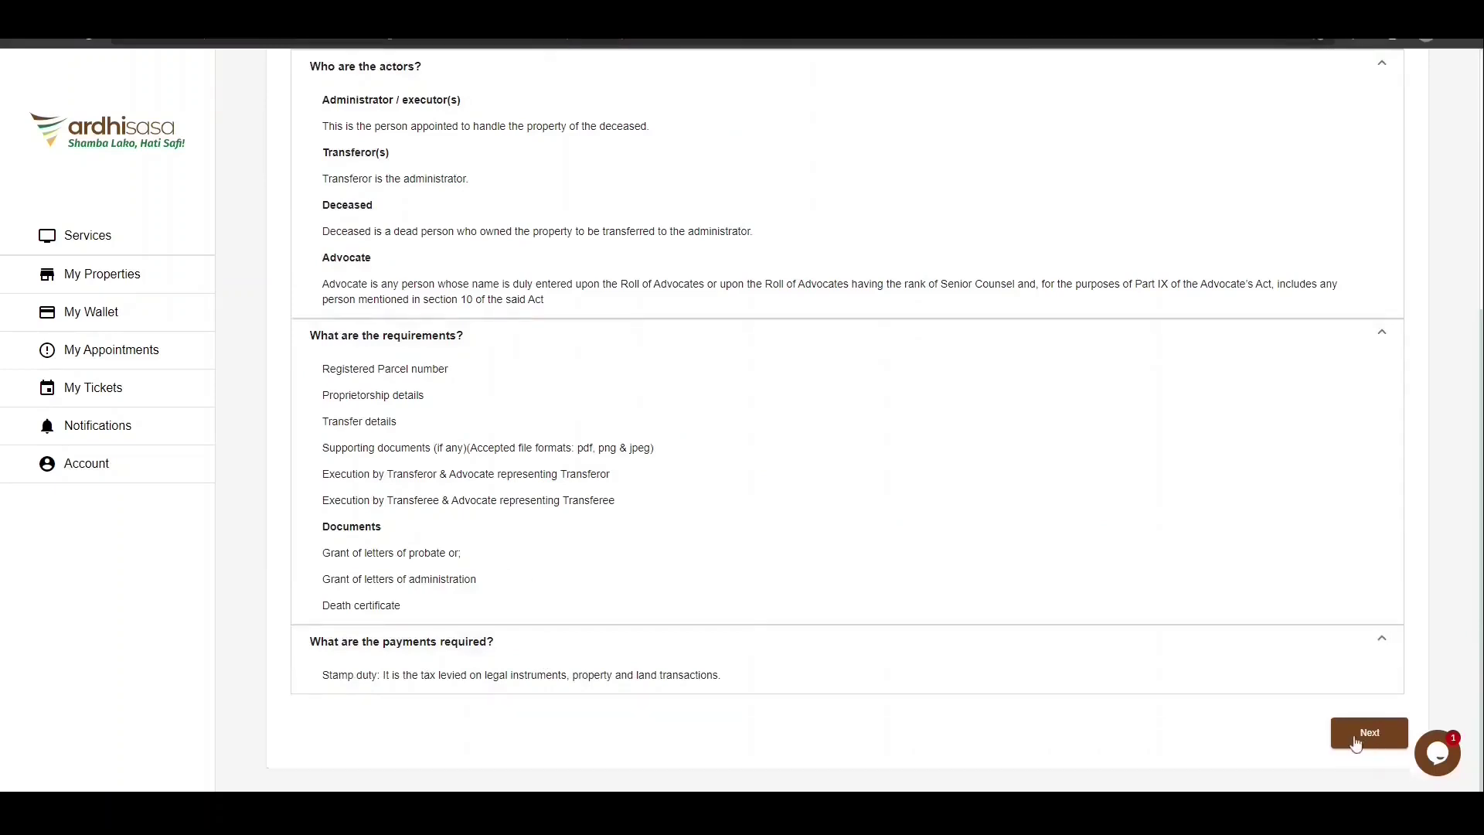
Step: Continue to proprietorship details and enter parcel number NAIROBI/BLOCK120
left_click(1367, 735)
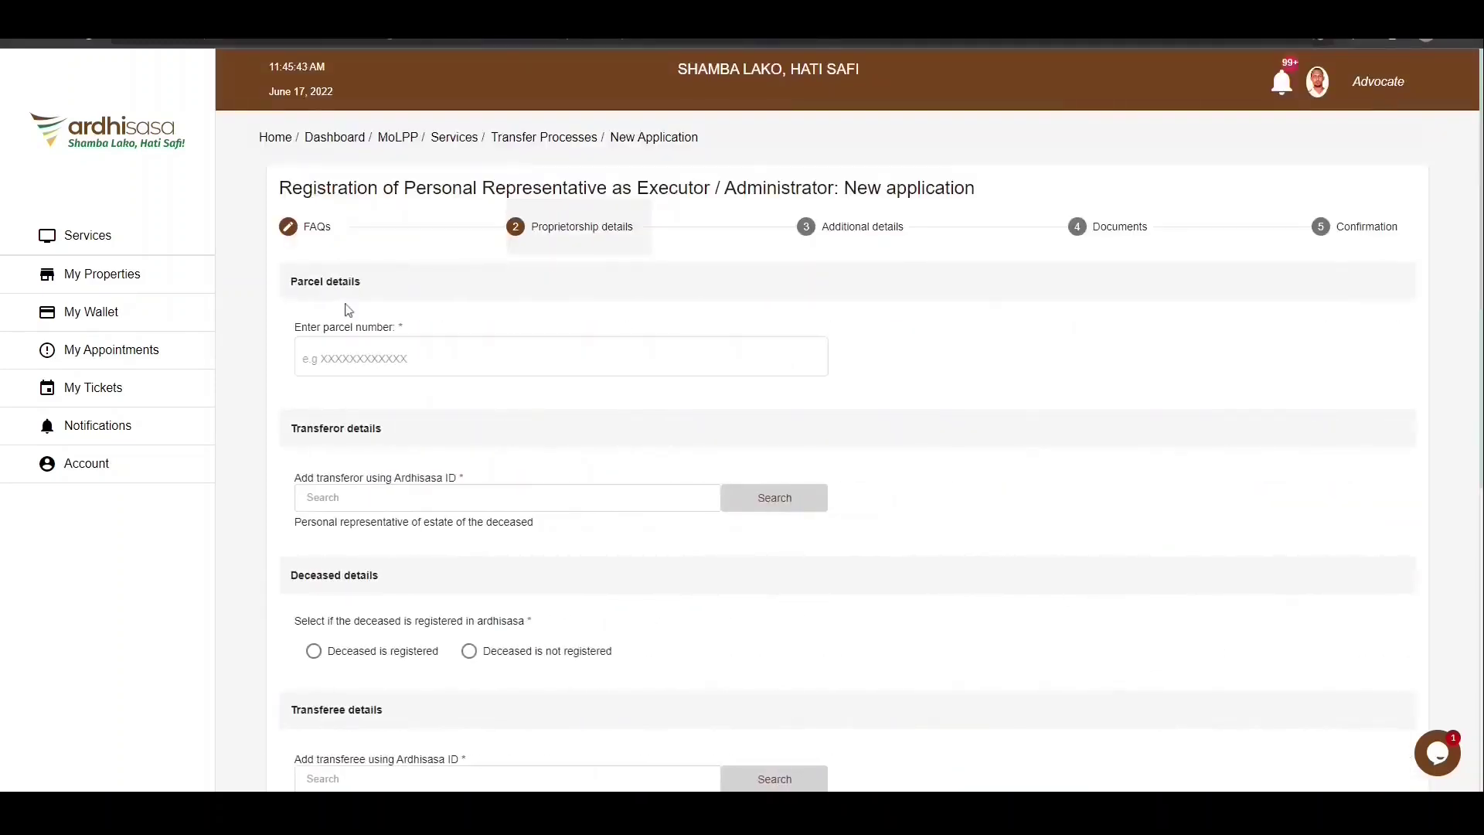
left_click(366, 357)
type("NAIROBI")
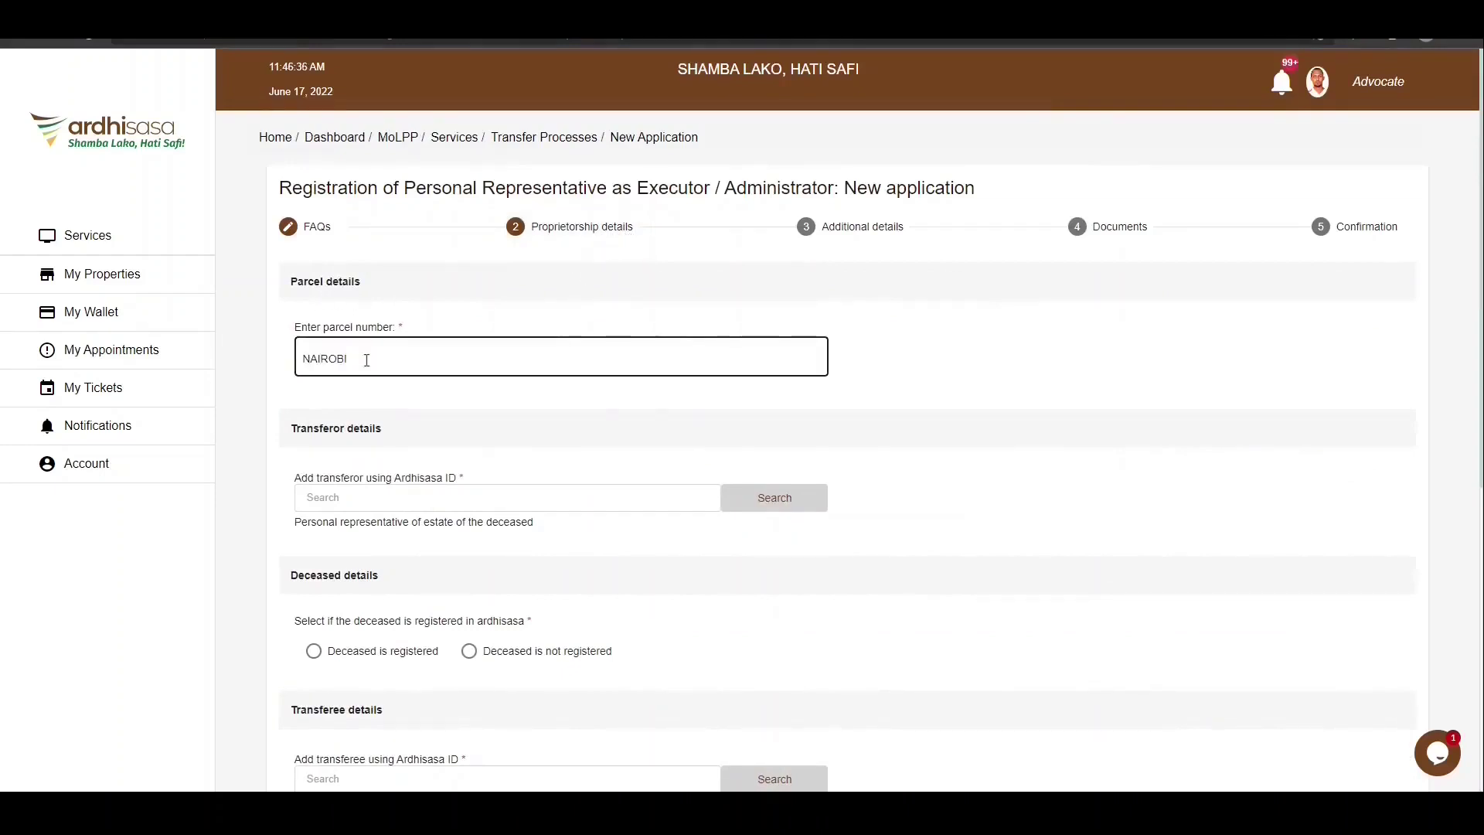
type("/BLOCK120")
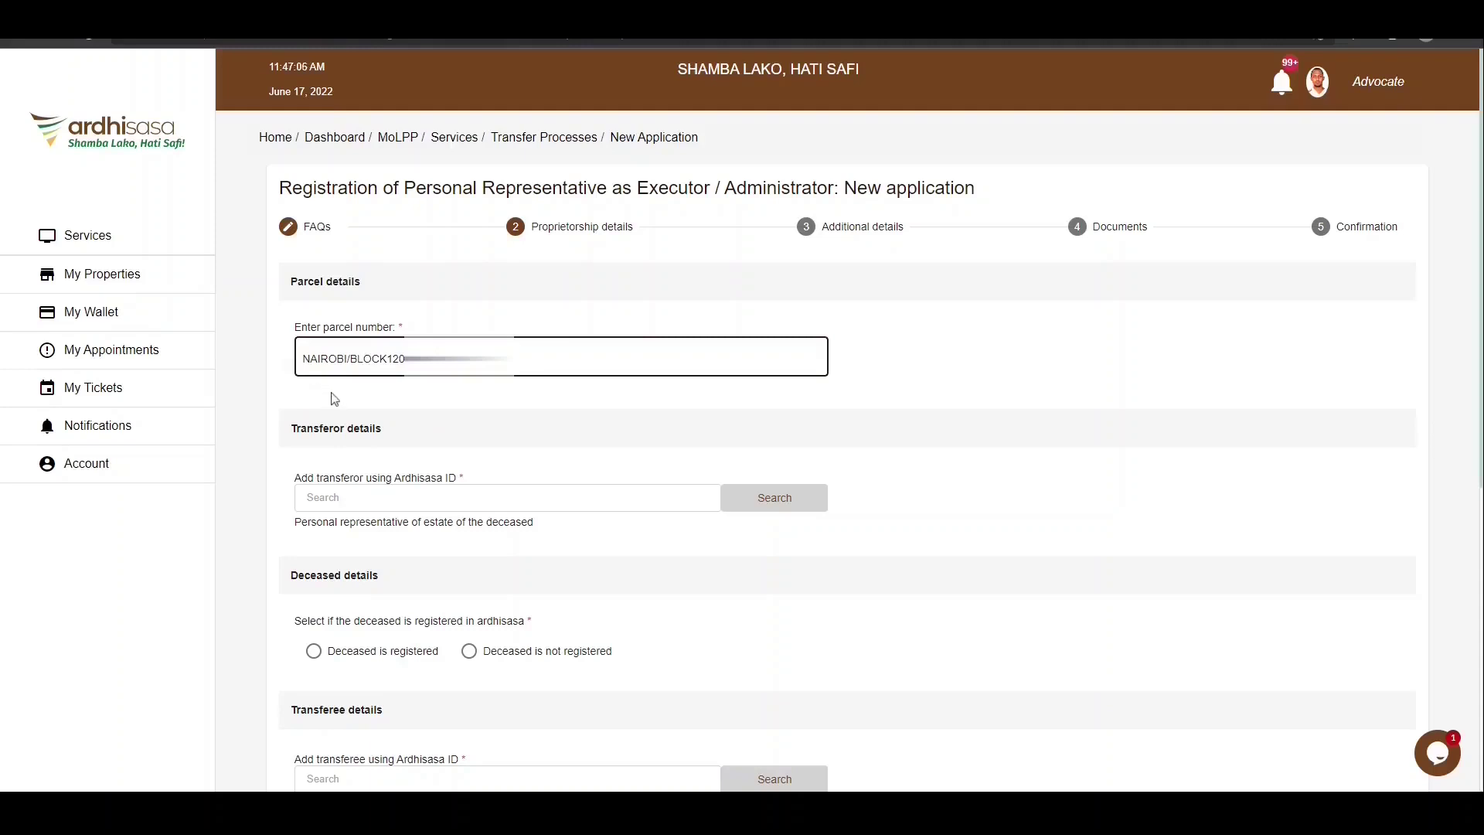
Step: Search for the transferor by their Ardhisasa ID
scroll(334, 398, "down", 2)
left_click(374, 386)
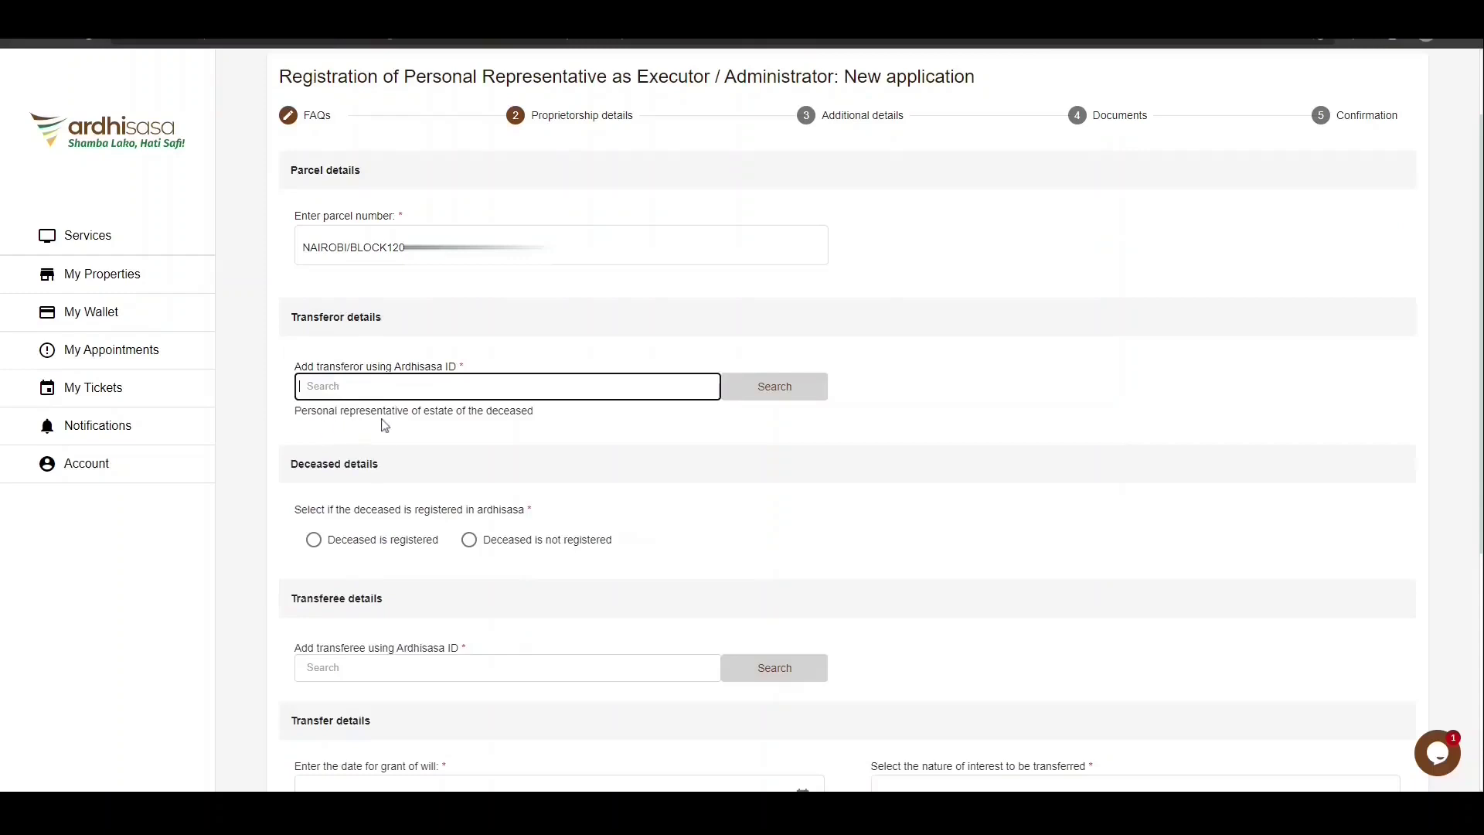
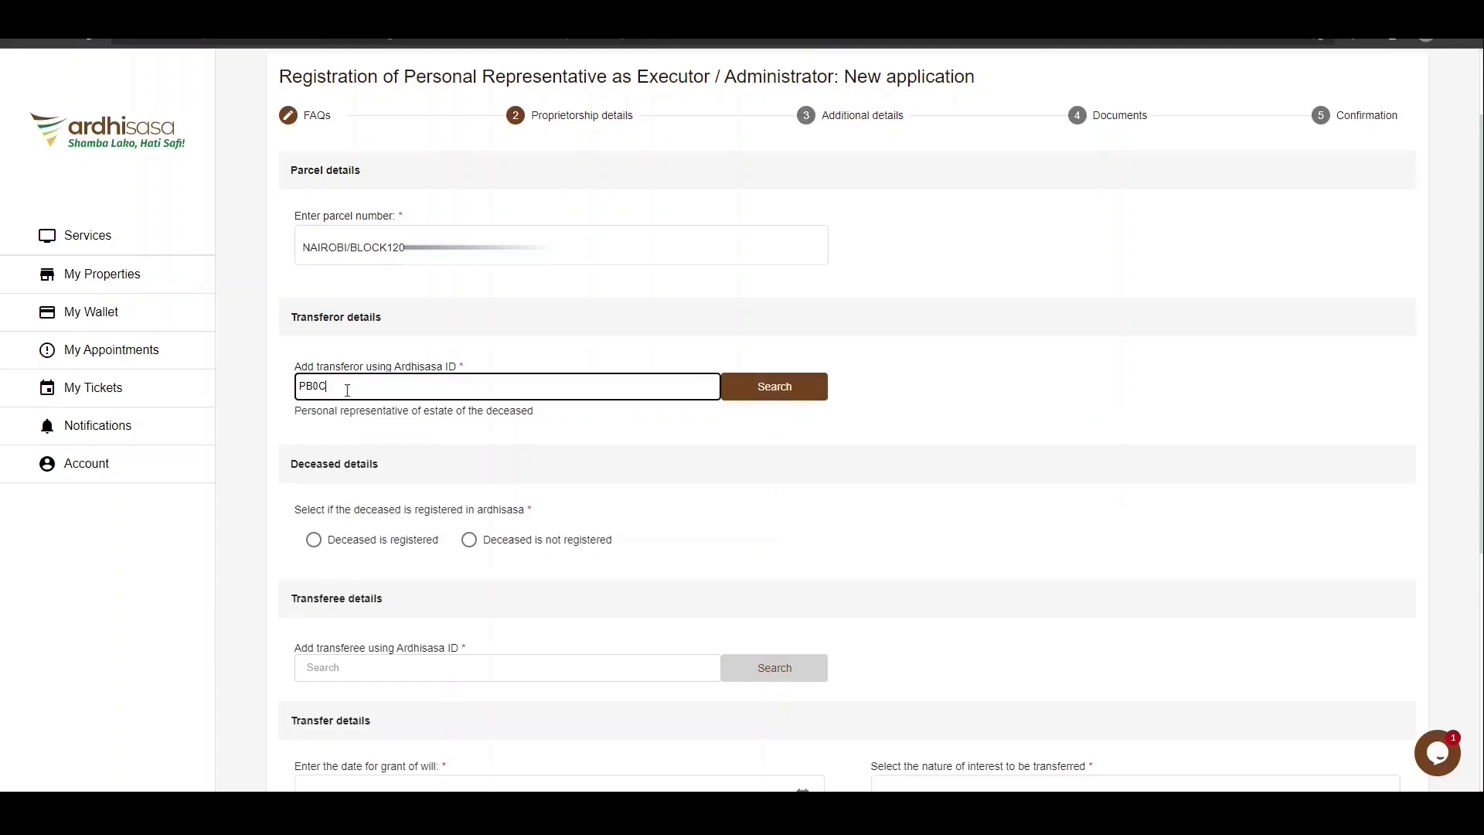
left_click(807, 394)
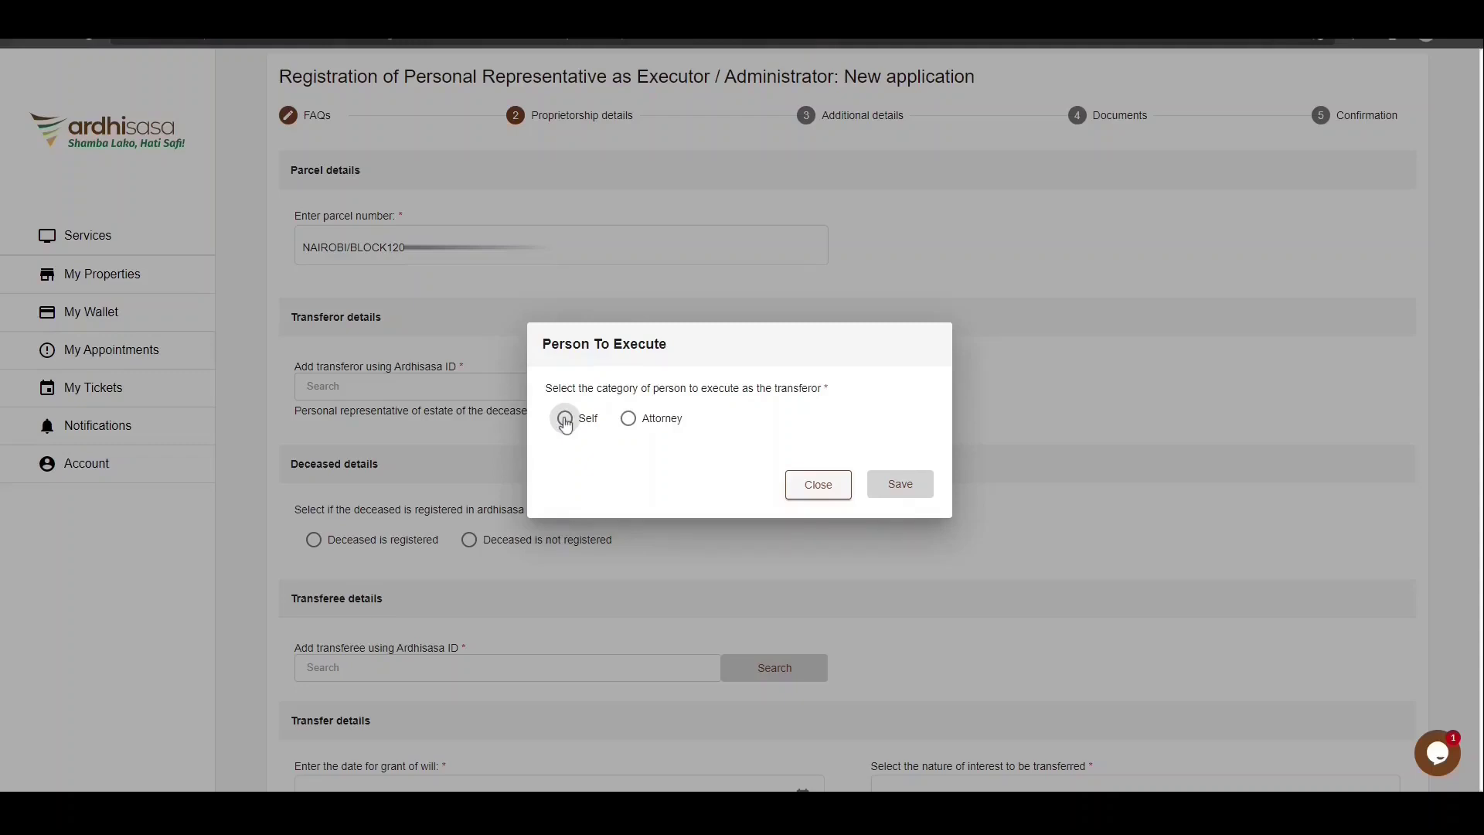
Step: Choose Self as the person executing for the transferor and save
left_click(565, 420)
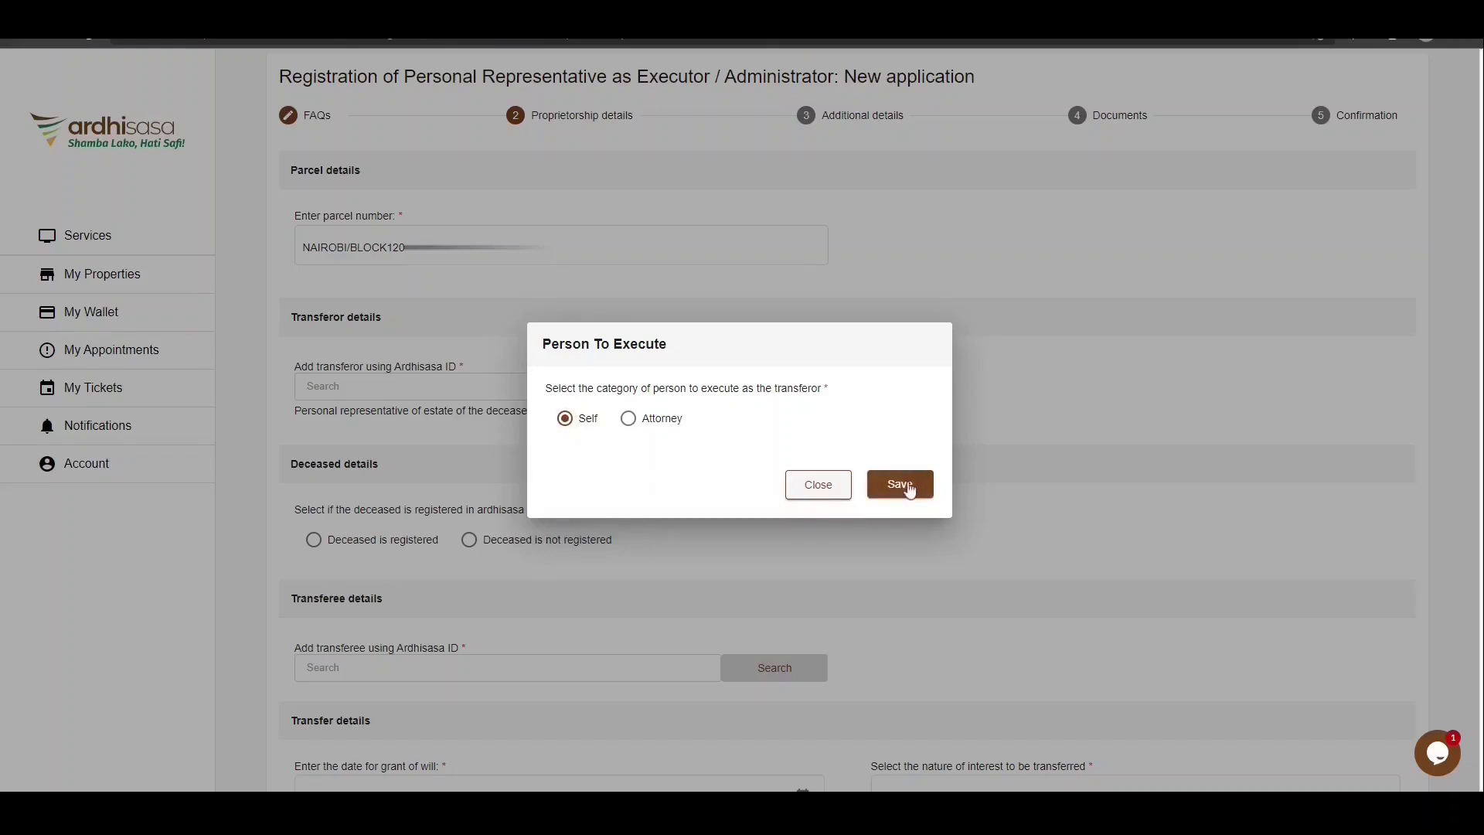
left_click(913, 485)
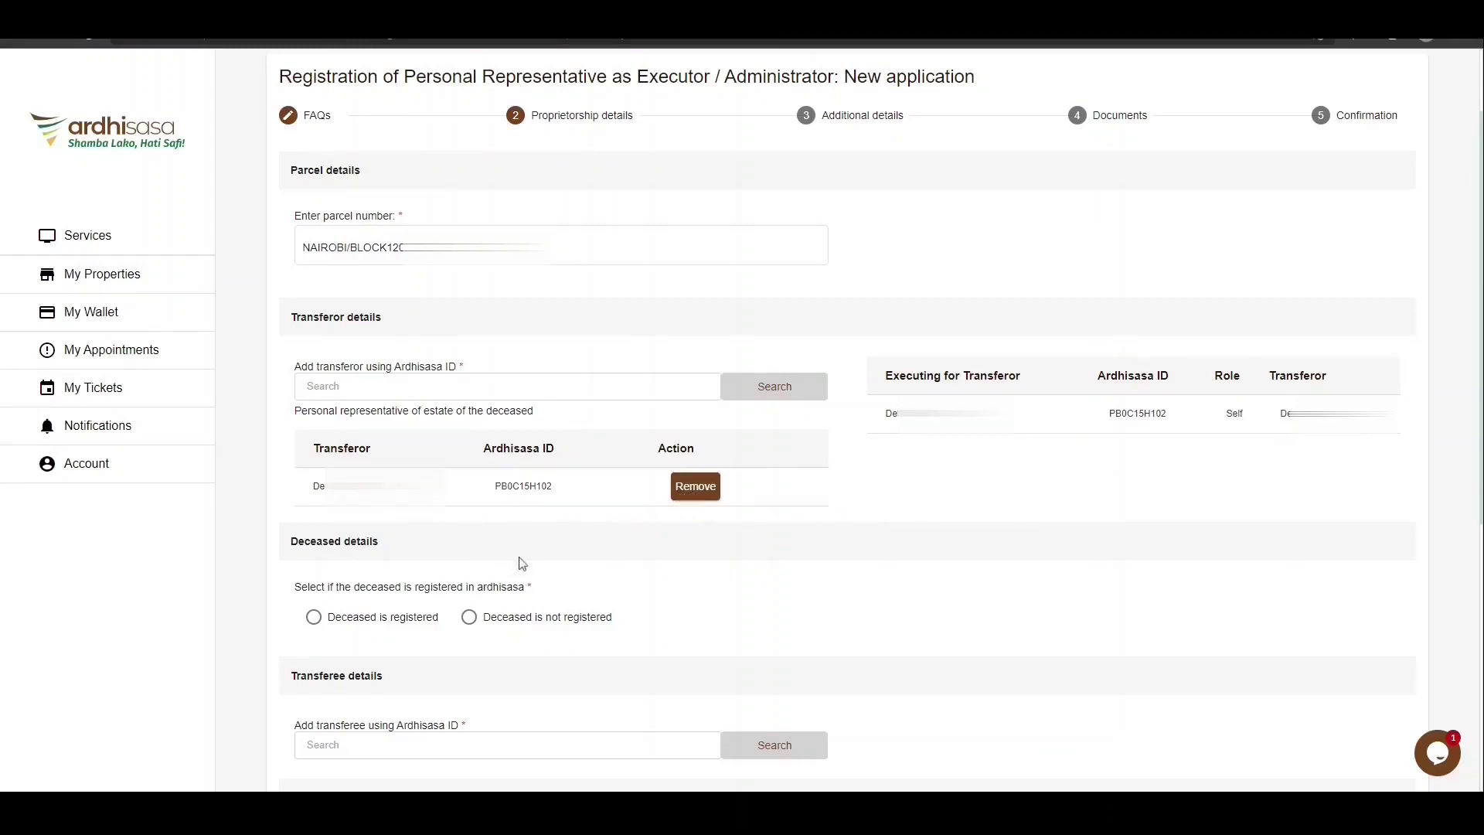
scroll(554, 574, "down", 1)
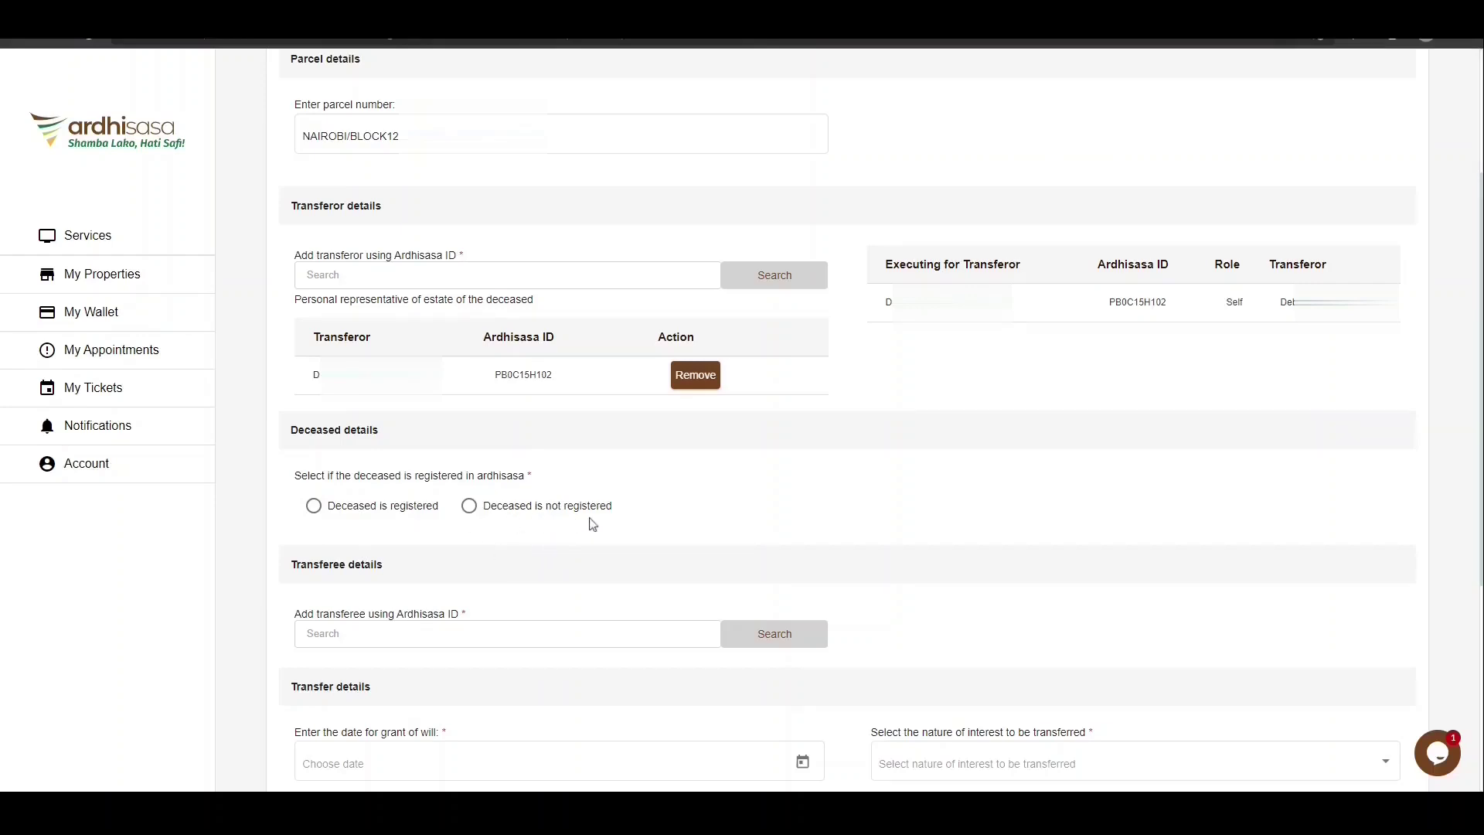
Step: Mark the deceased as not registered and enter their full name and ID number
left_click(470, 505)
left_click(957, 514)
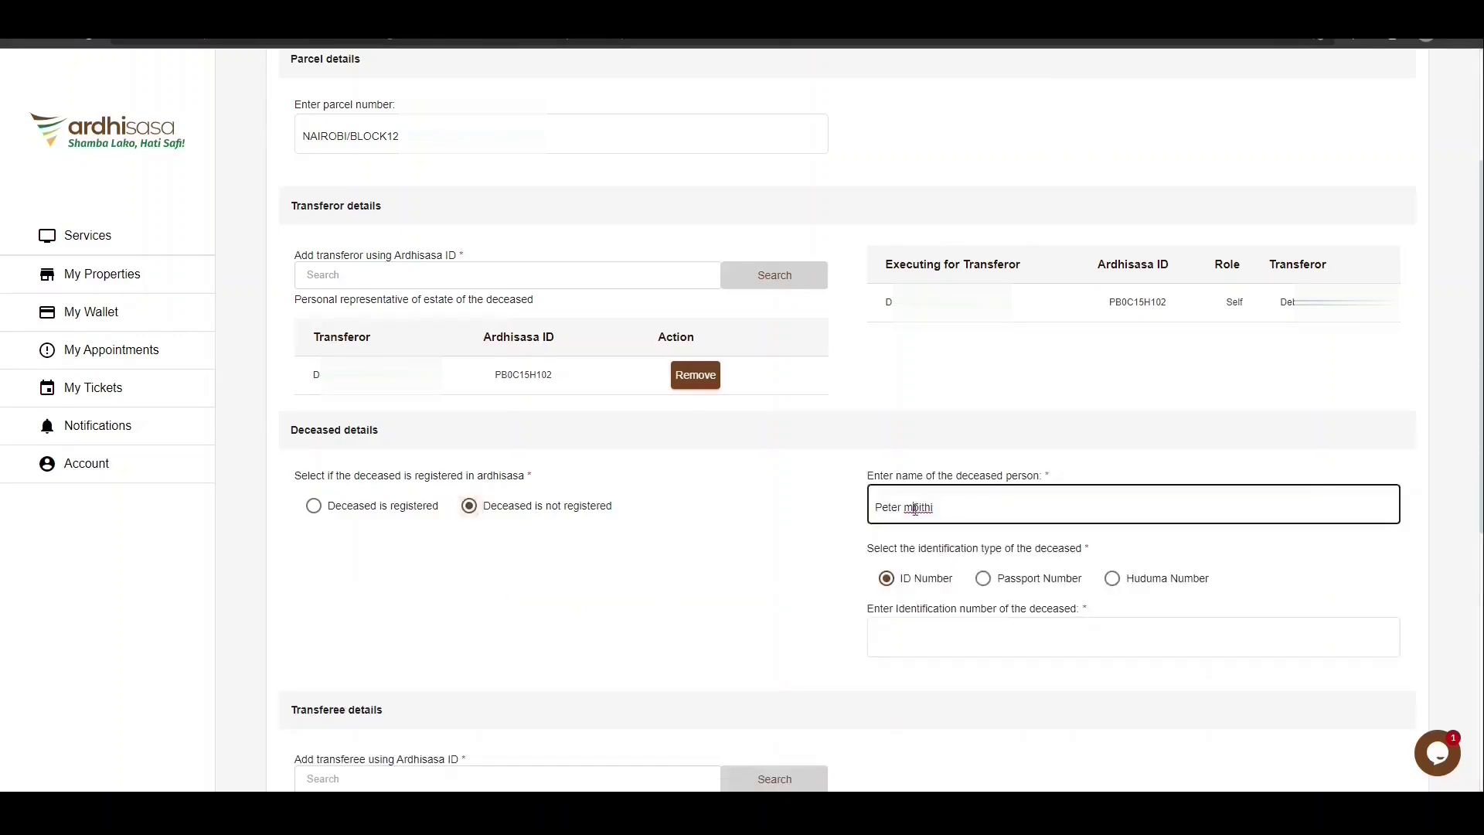
double_click(918, 507)
type("Mbithi")
key("Tab")
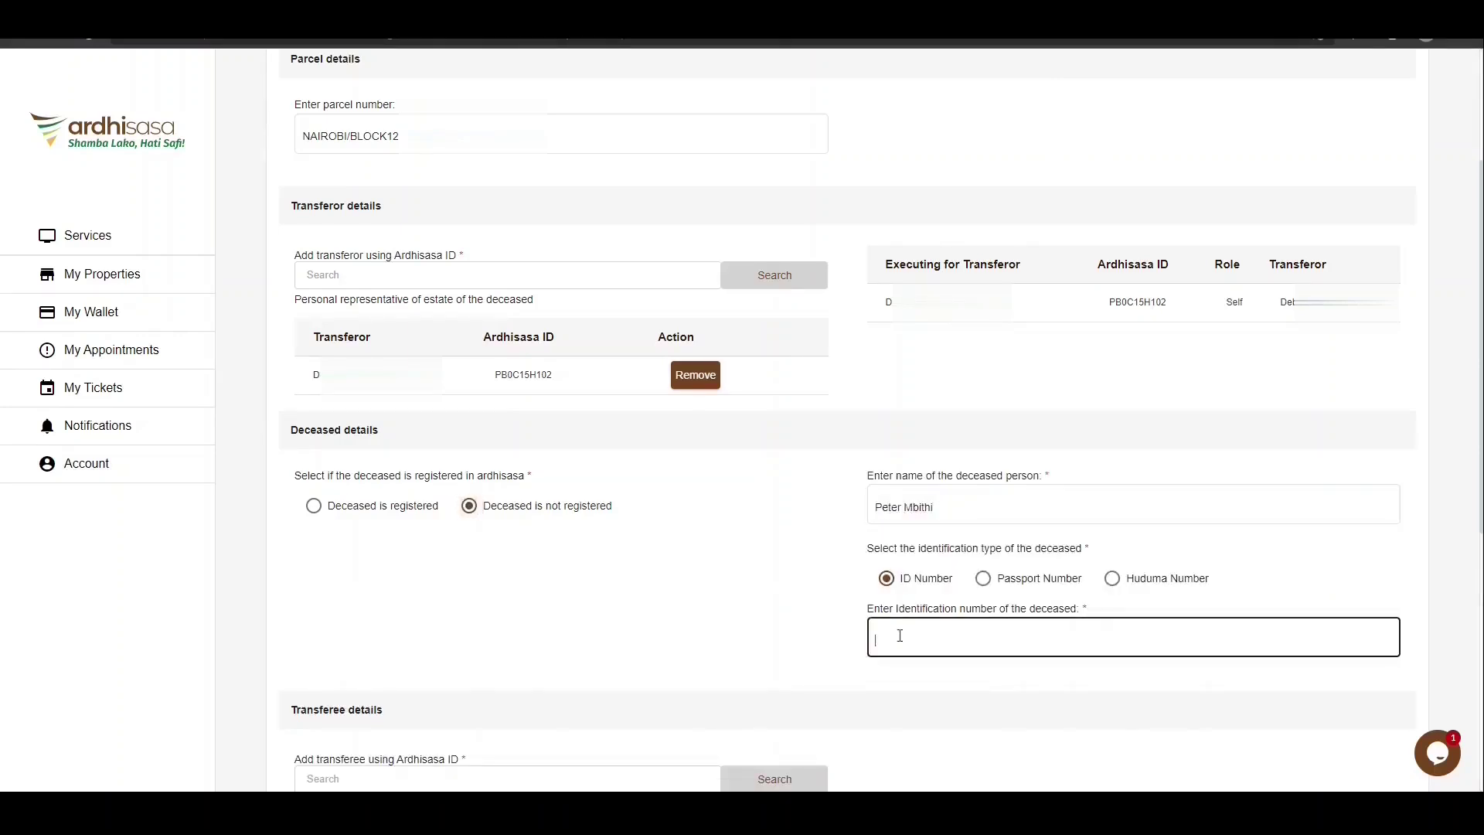
type("39")
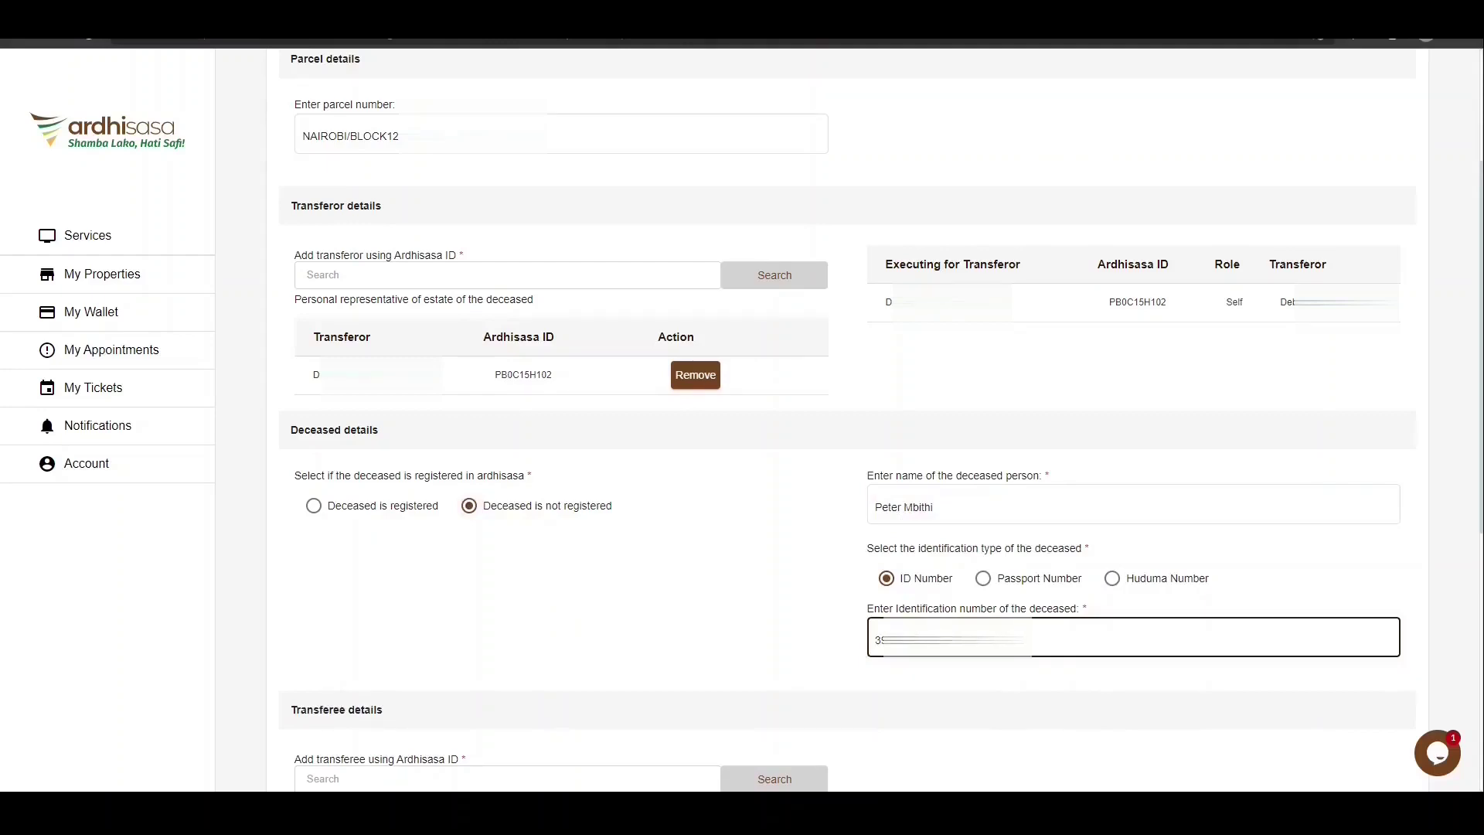
key("Tab")
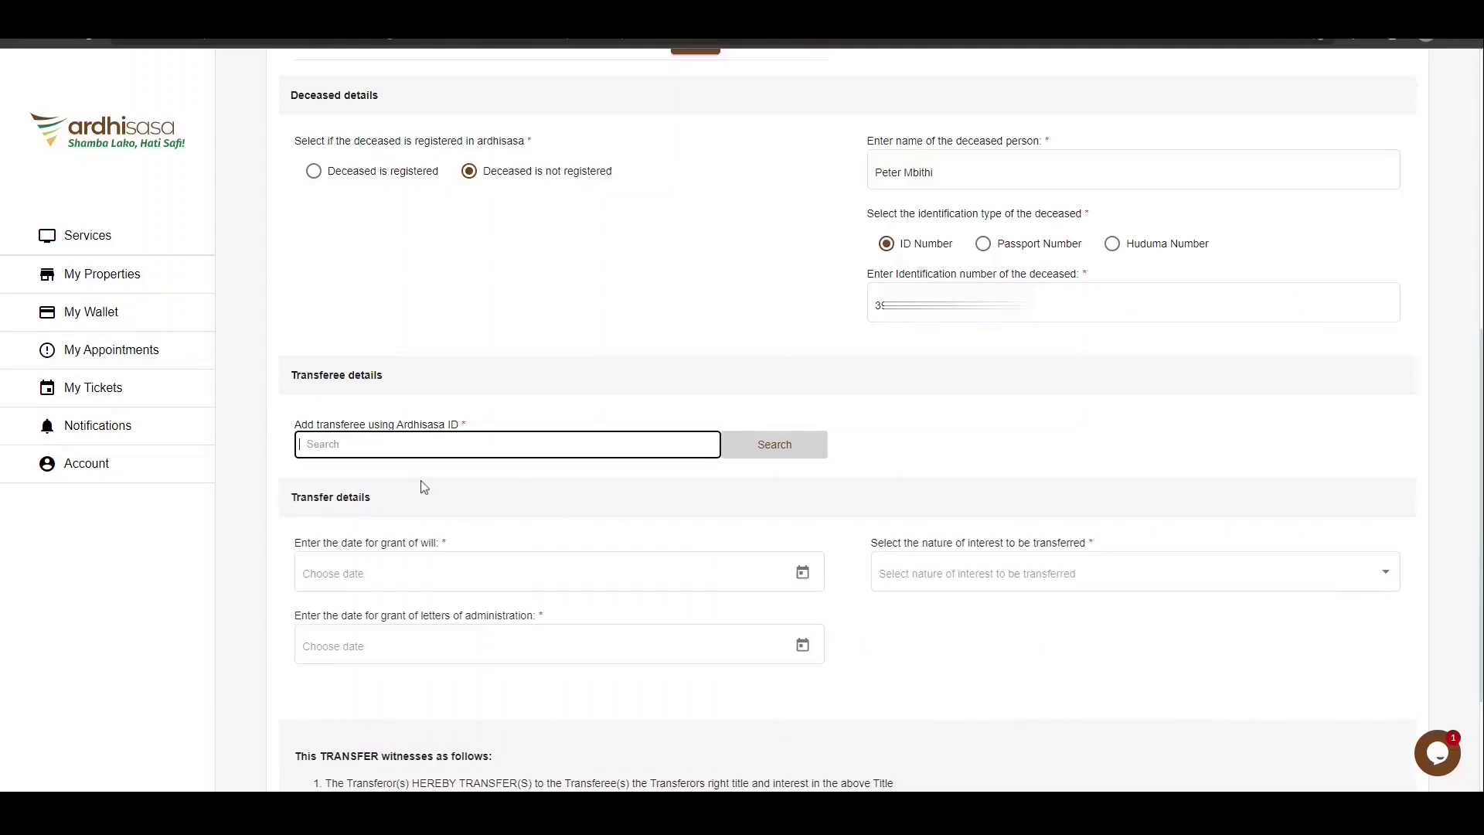
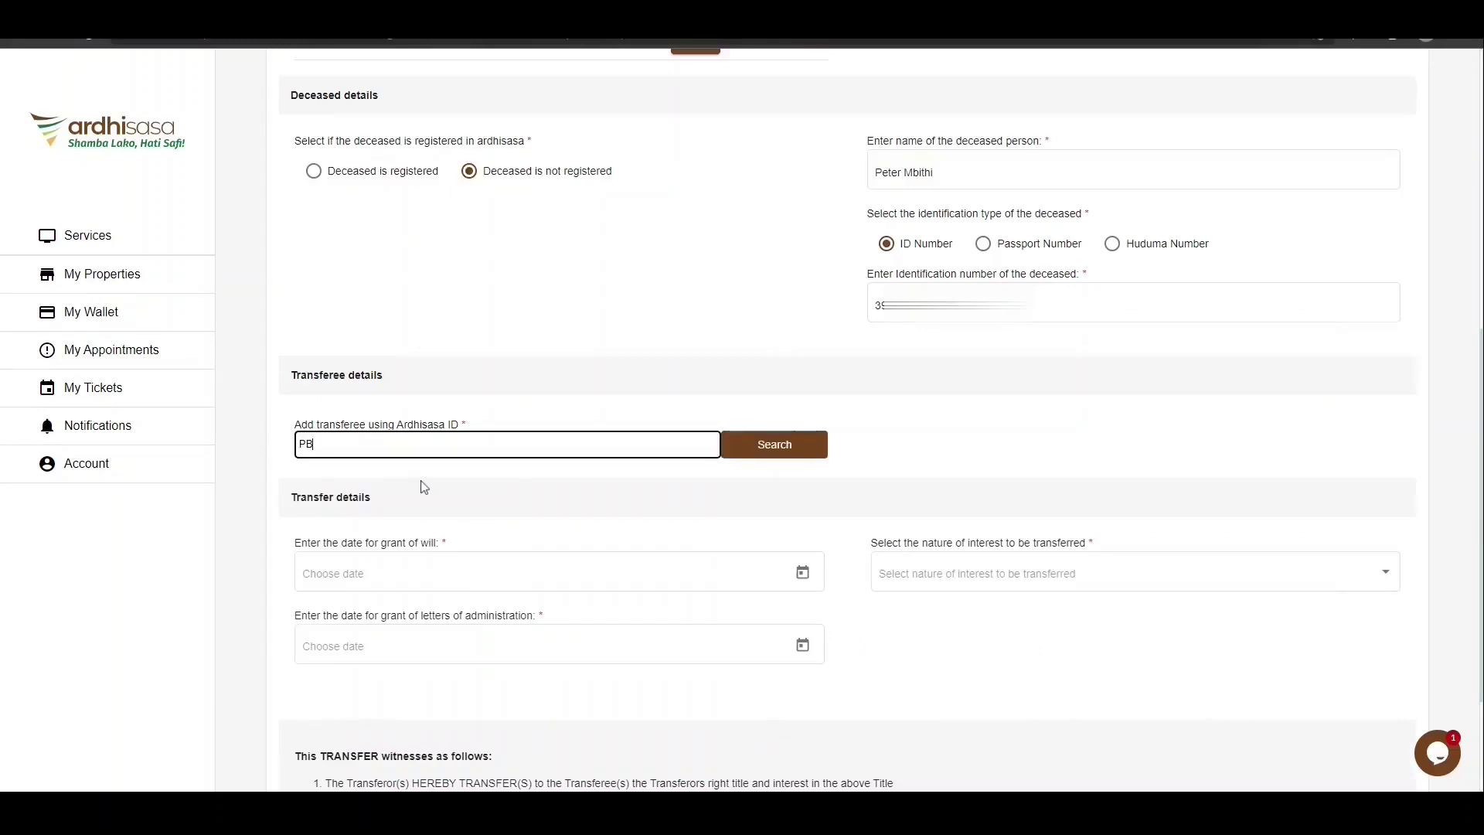
Step: Look up the transferee by their Ardhisasa ID and add them to the transferee table
left_click(727, 456)
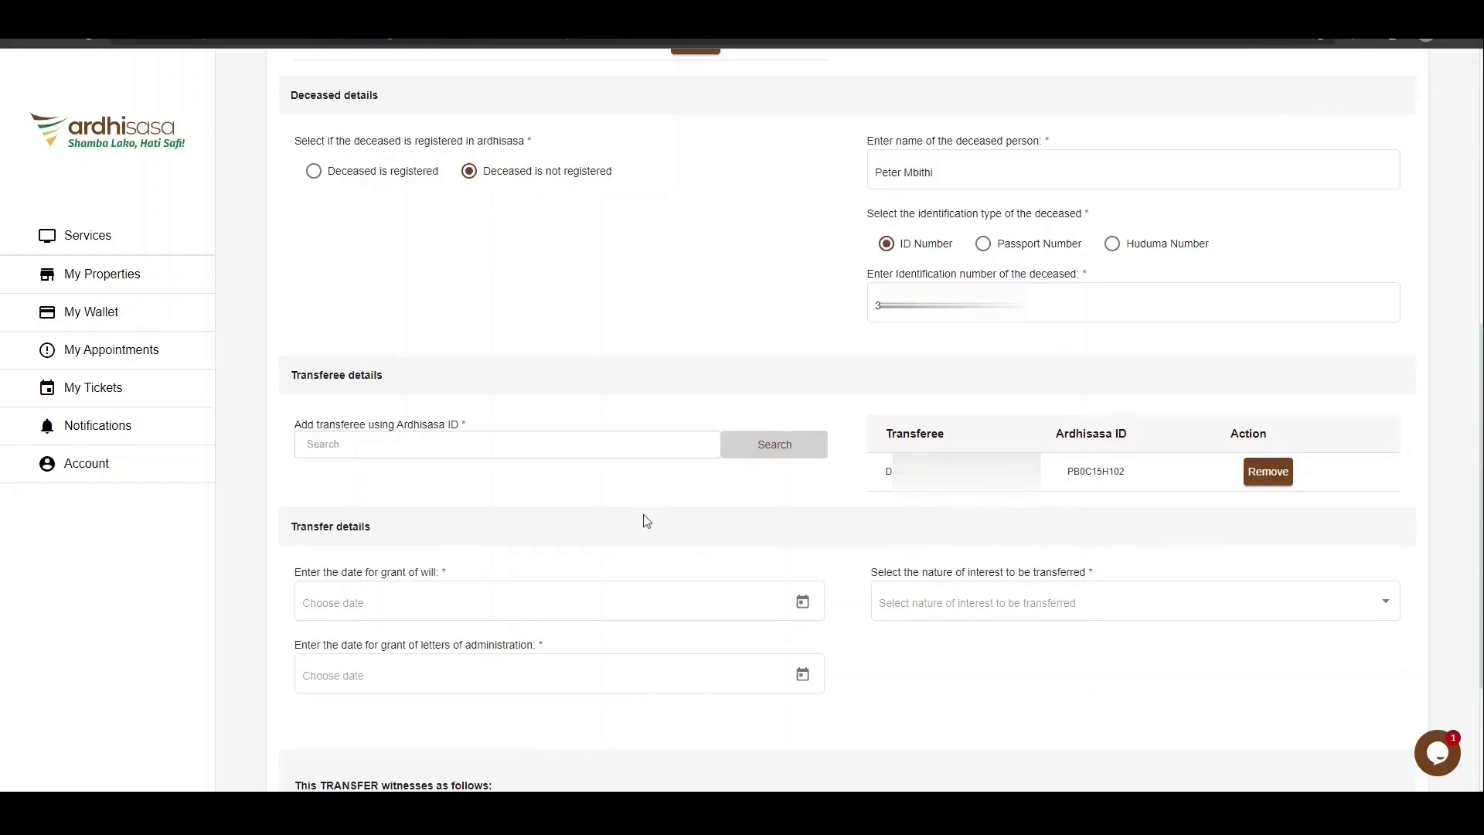
scroll(647, 521, "down", 3)
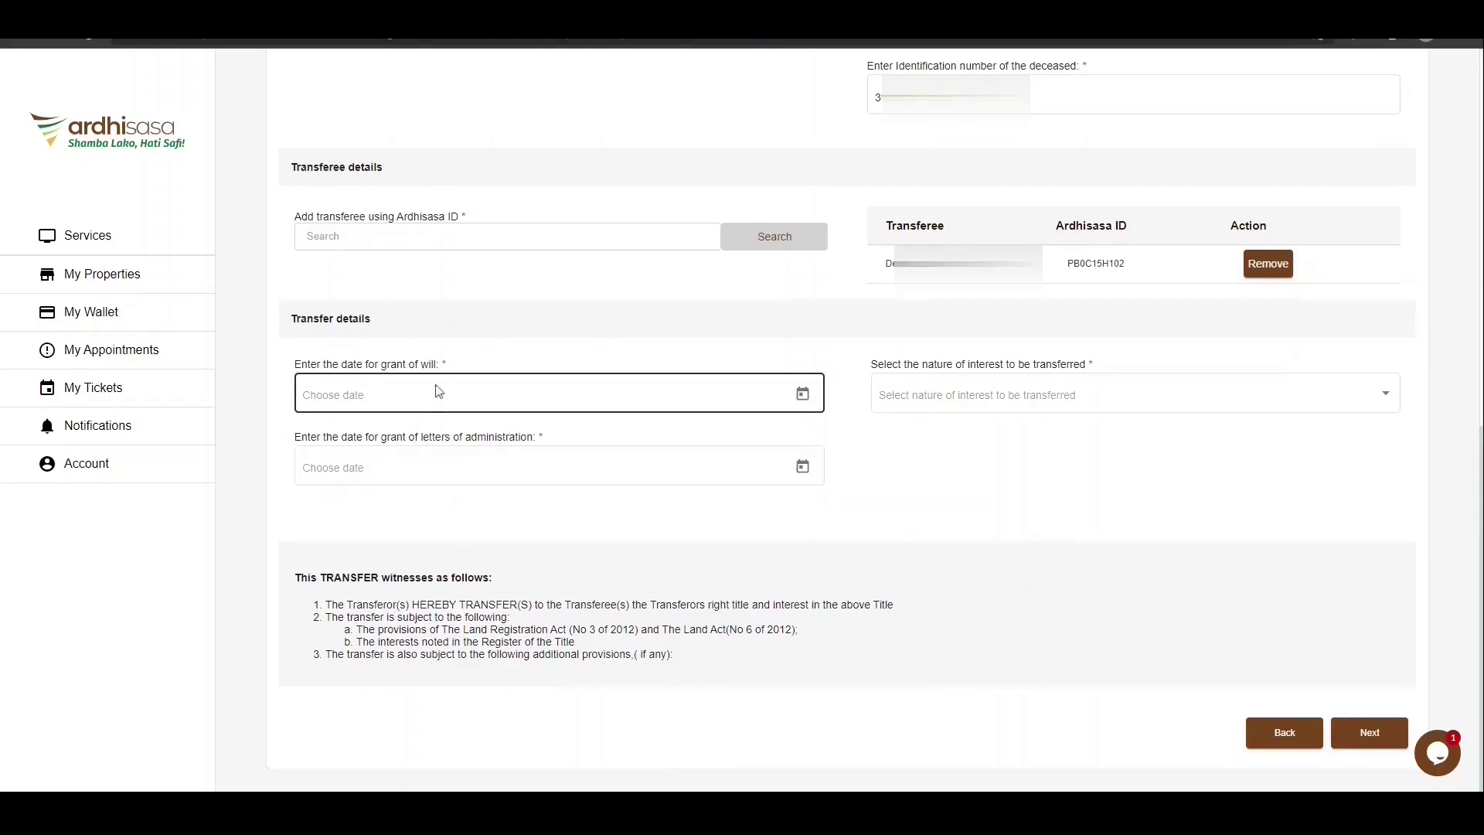
Step: Set the grant of will date to 1 January 2017
left_click(813, 396)
left_click(473, 446)
left_click(472, 445)
left_click(472, 446)
left_click(473, 445)
left_click(368, 449)
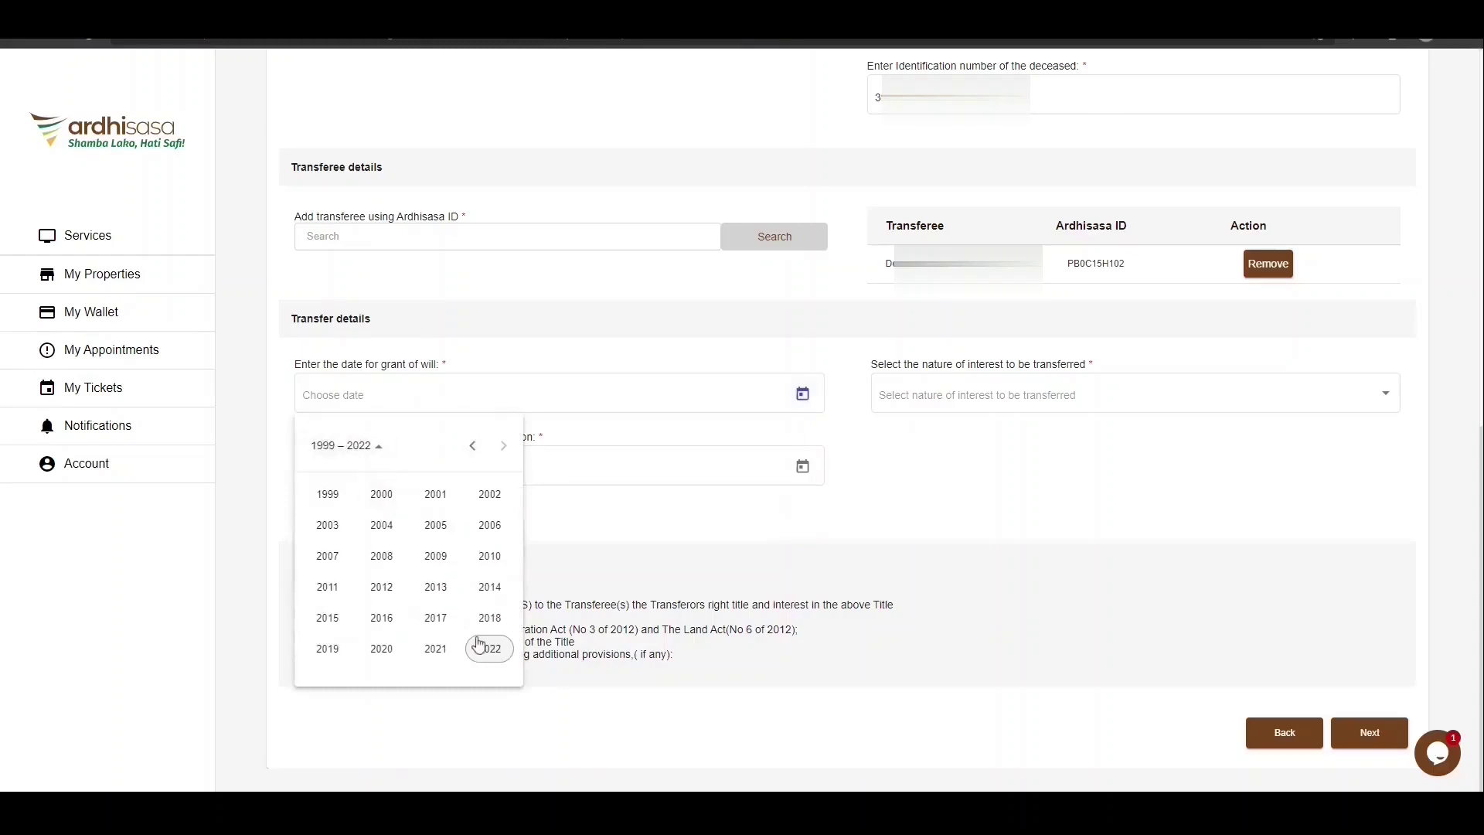
left_click(438, 617)
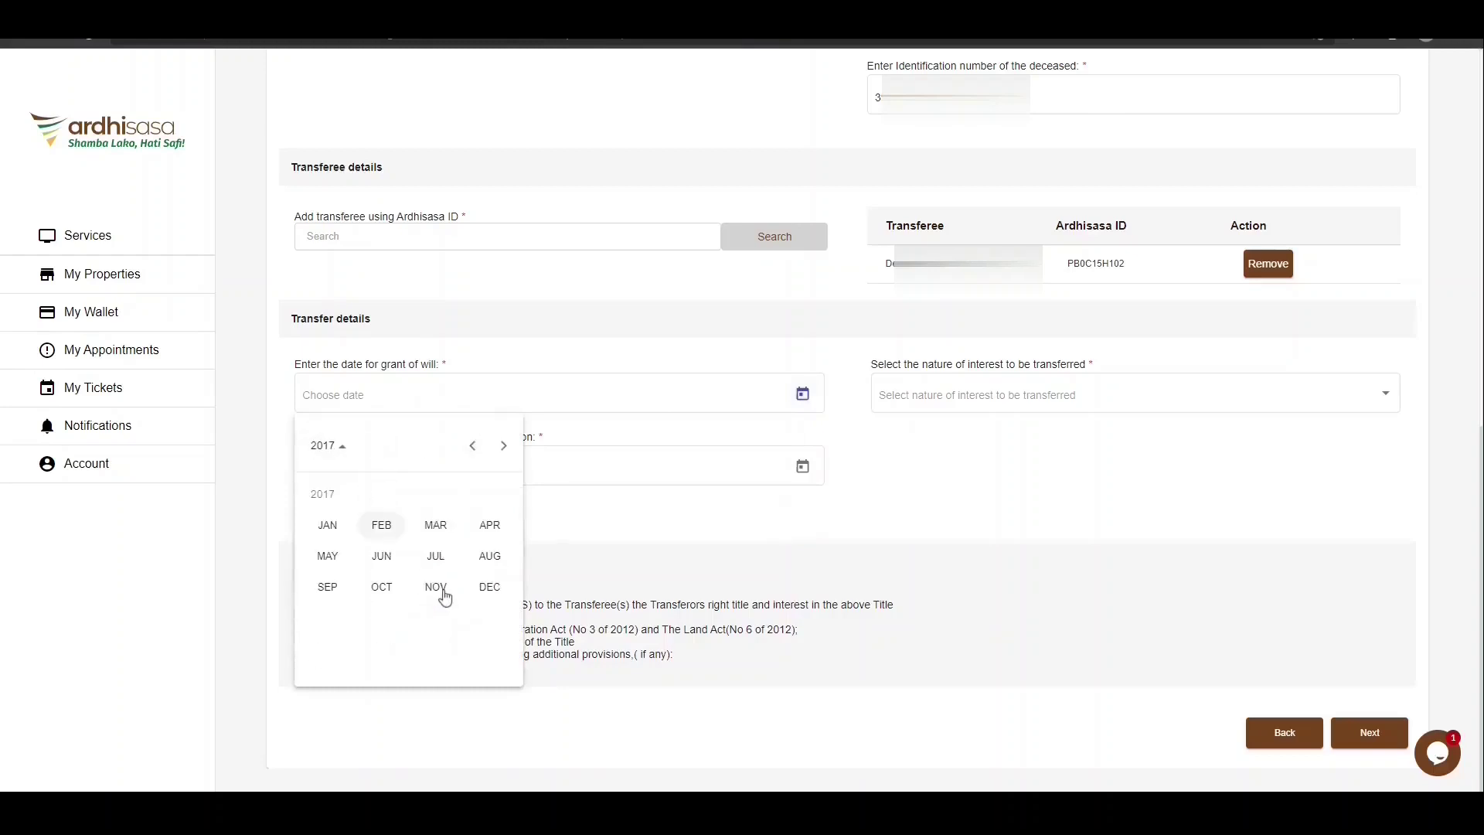
left_click(330, 531)
left_click(330, 545)
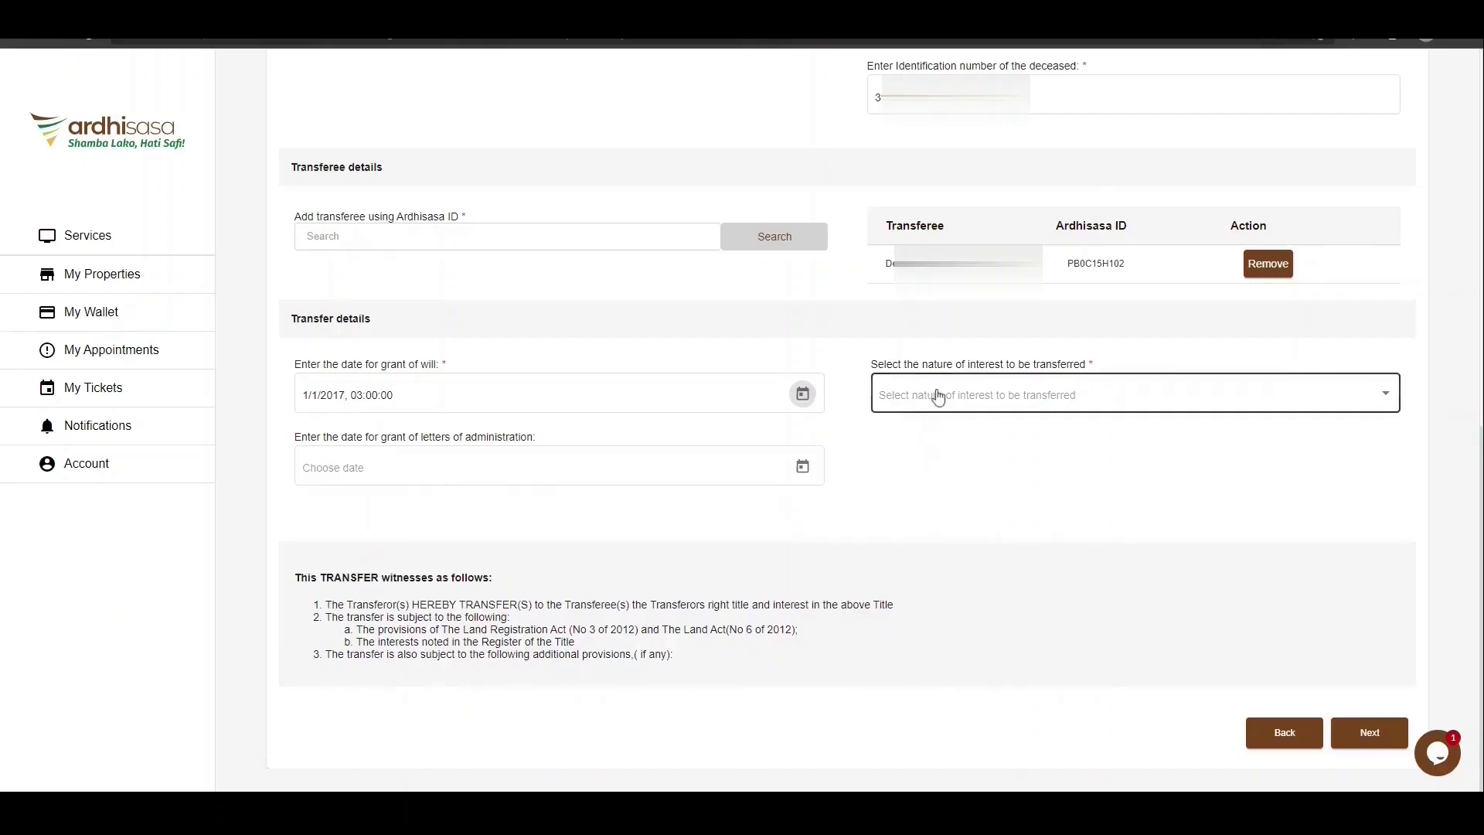
Step: Choose Leasehold as the nature of interest and continue to Additional details
left_click(943, 398)
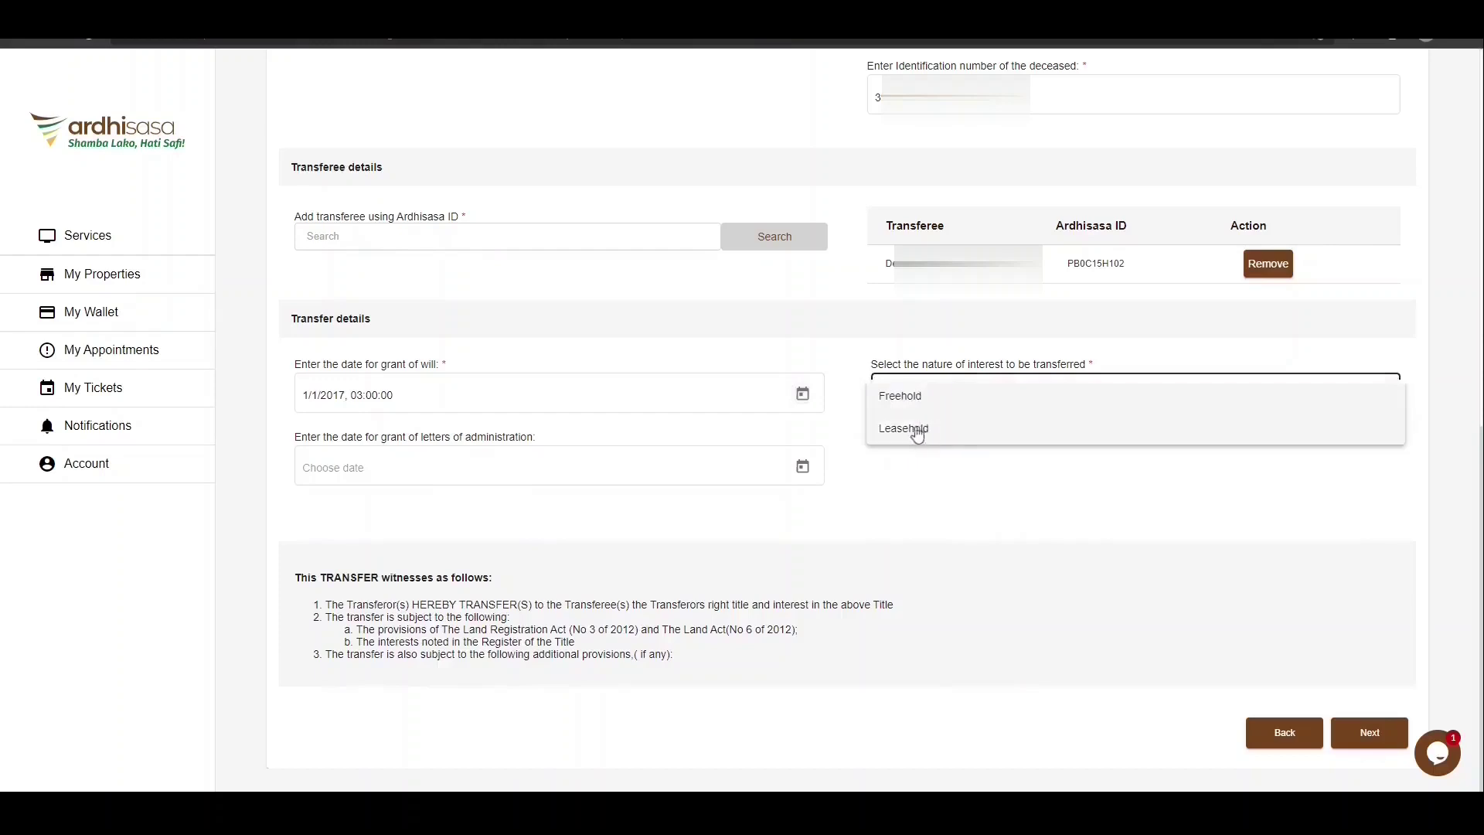
left_click(919, 434)
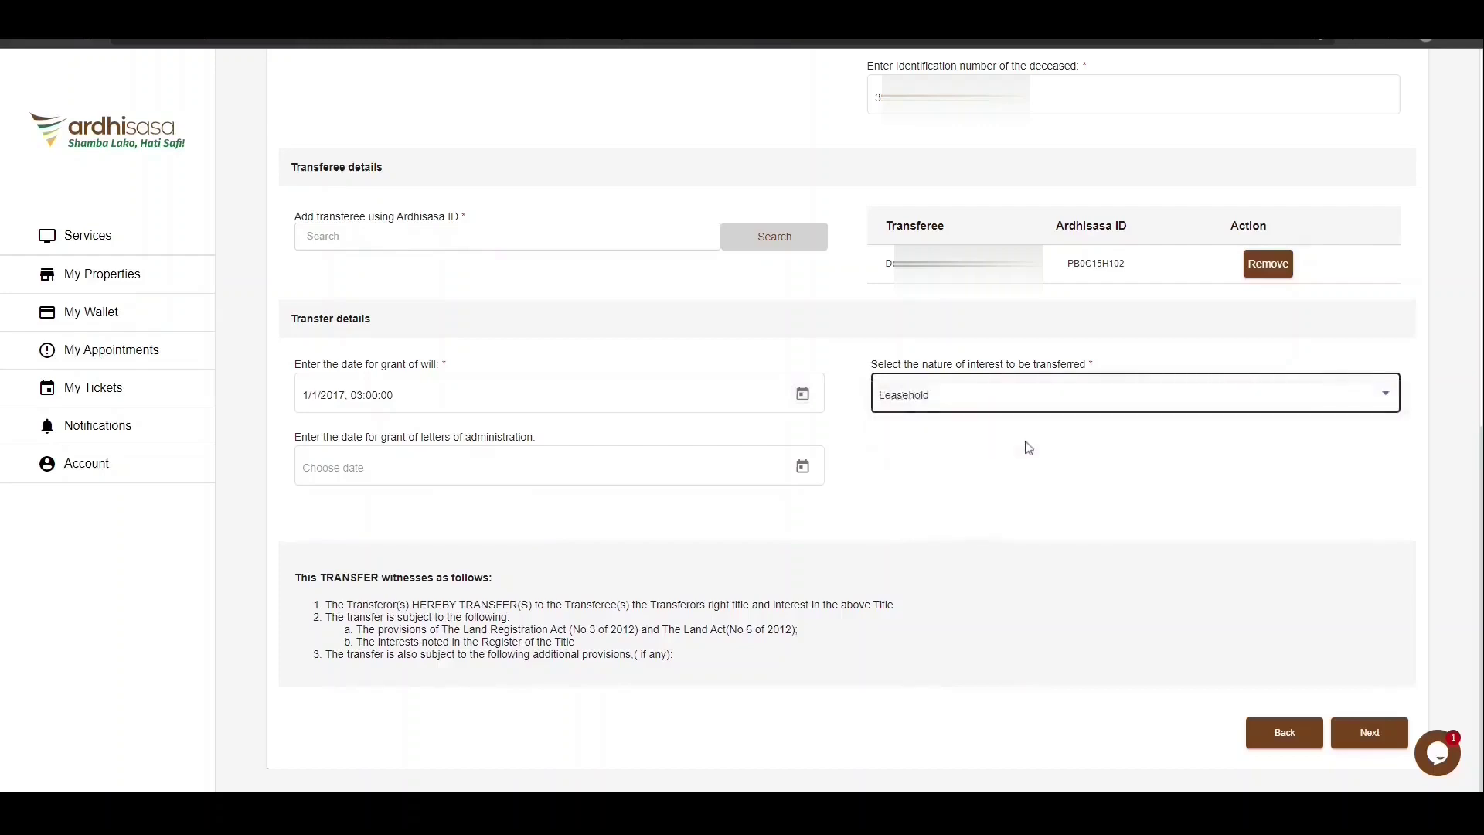
left_click(1367, 736)
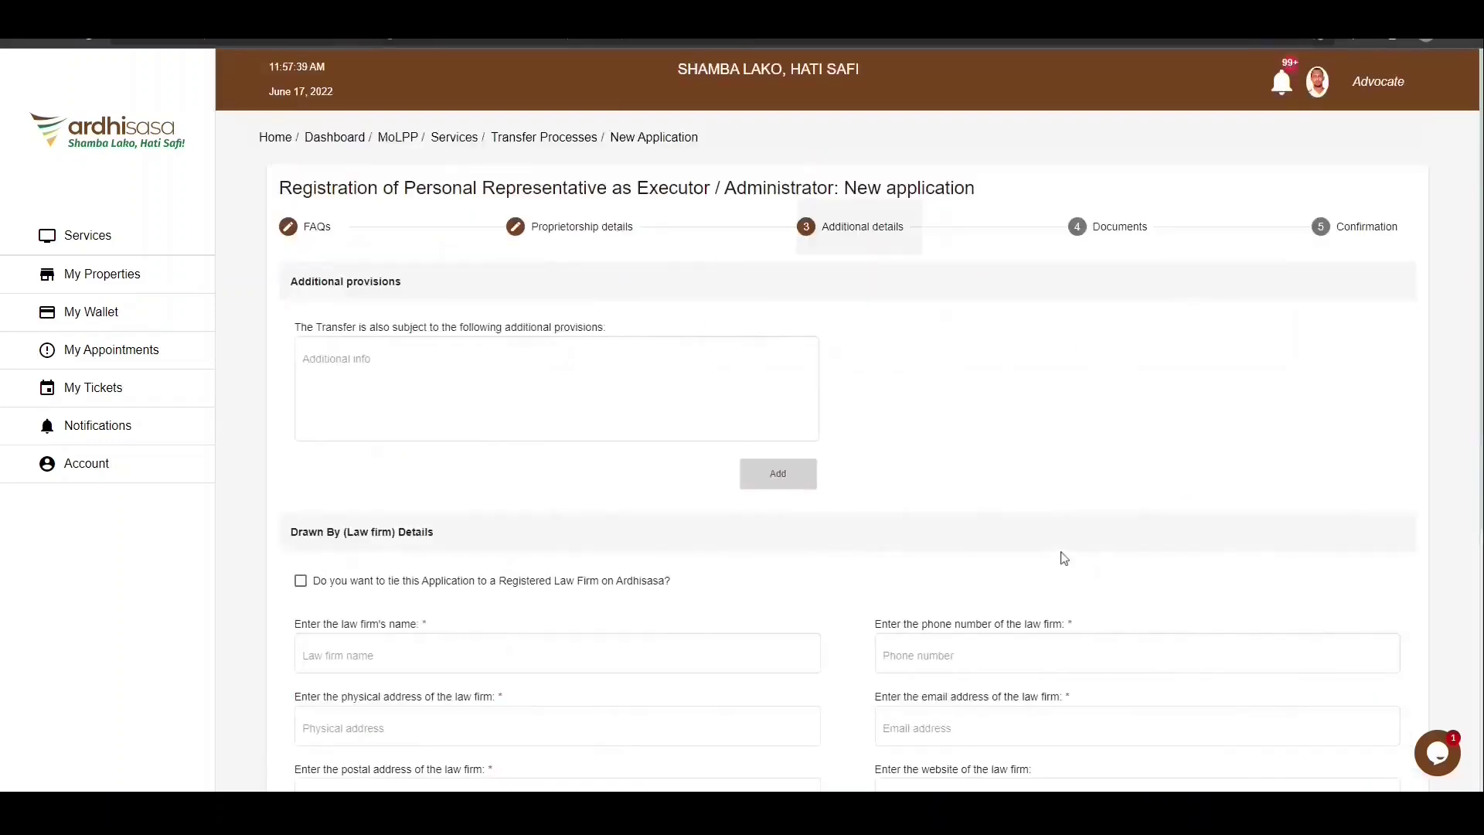
Step: Leave the application untied to a registered law firm, keeping the manual law-firm fields
left_click(484, 374)
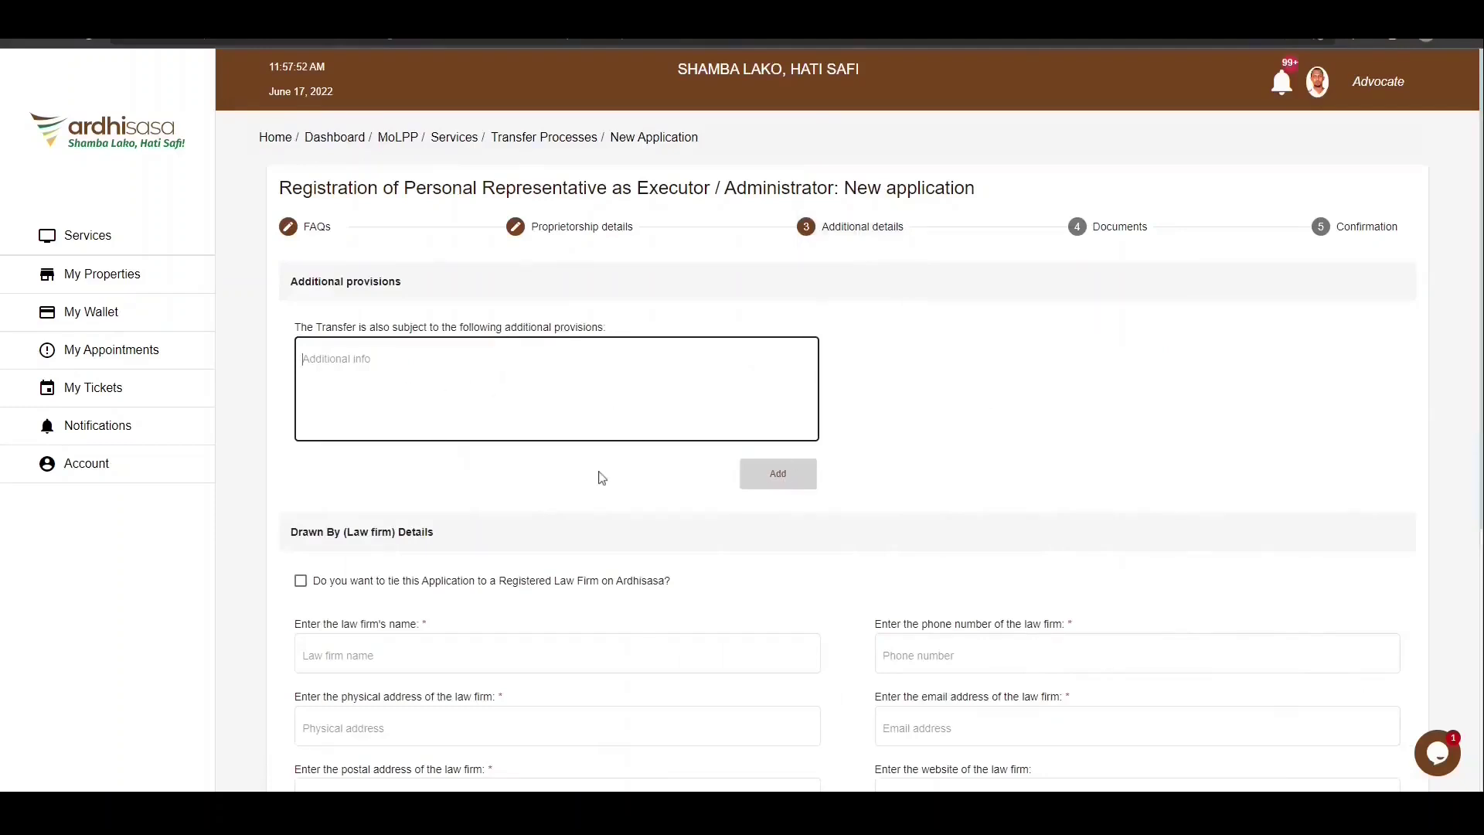
key("Tab")
scroll(618, 494, "down", 4)
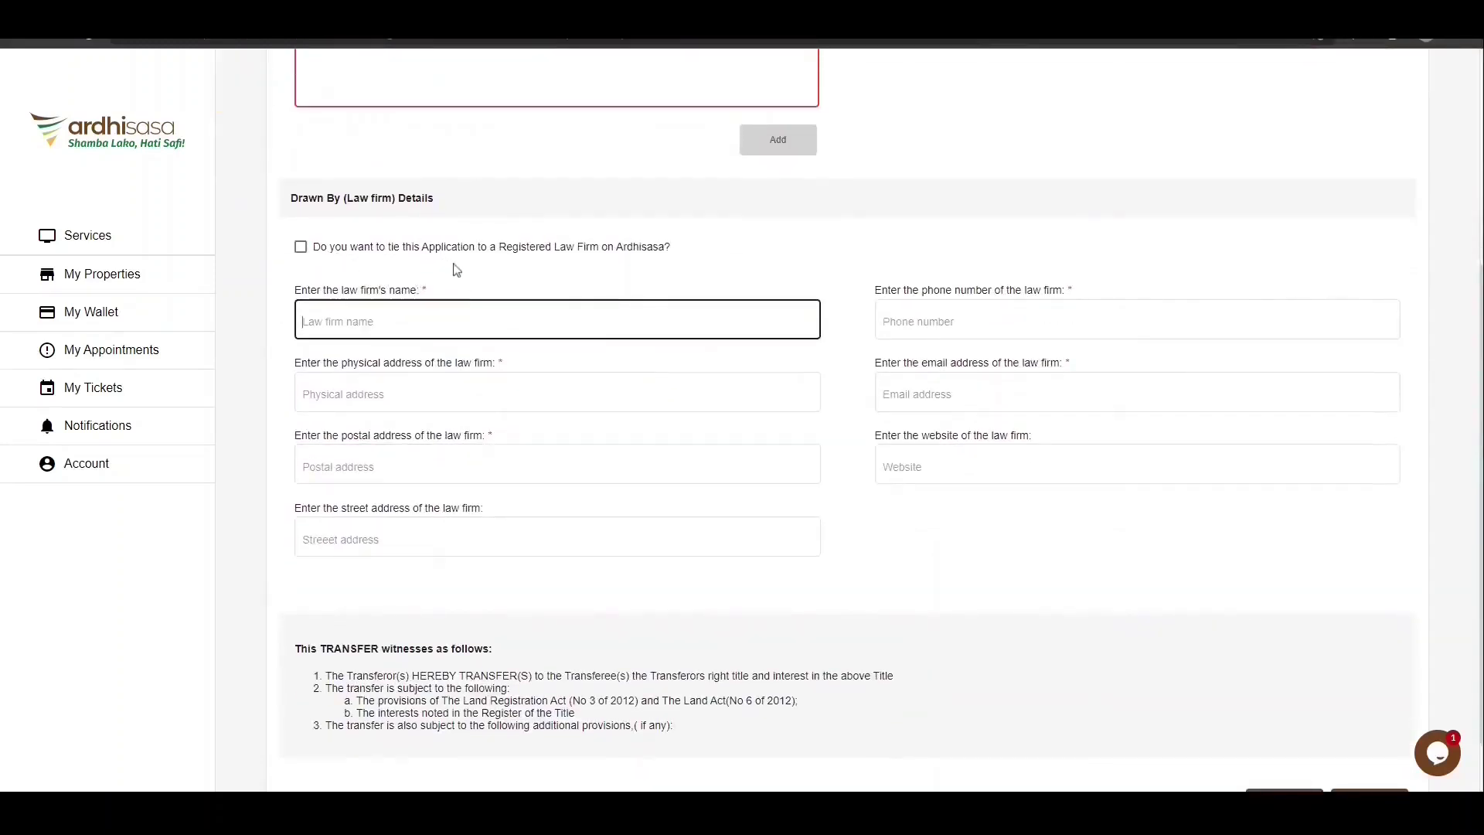
scroll(456, 269, "down", 1)
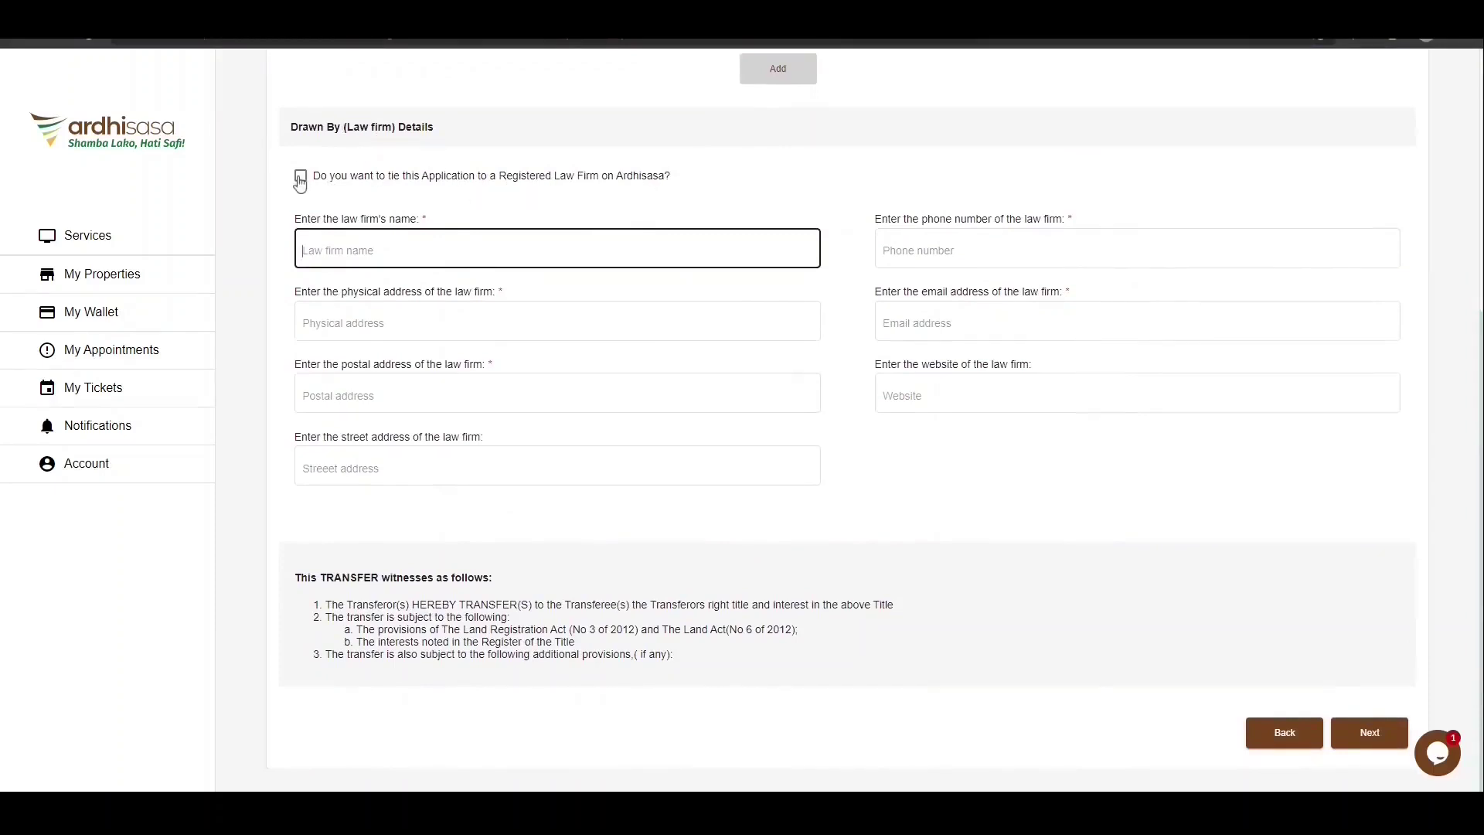
left_click(301, 175)
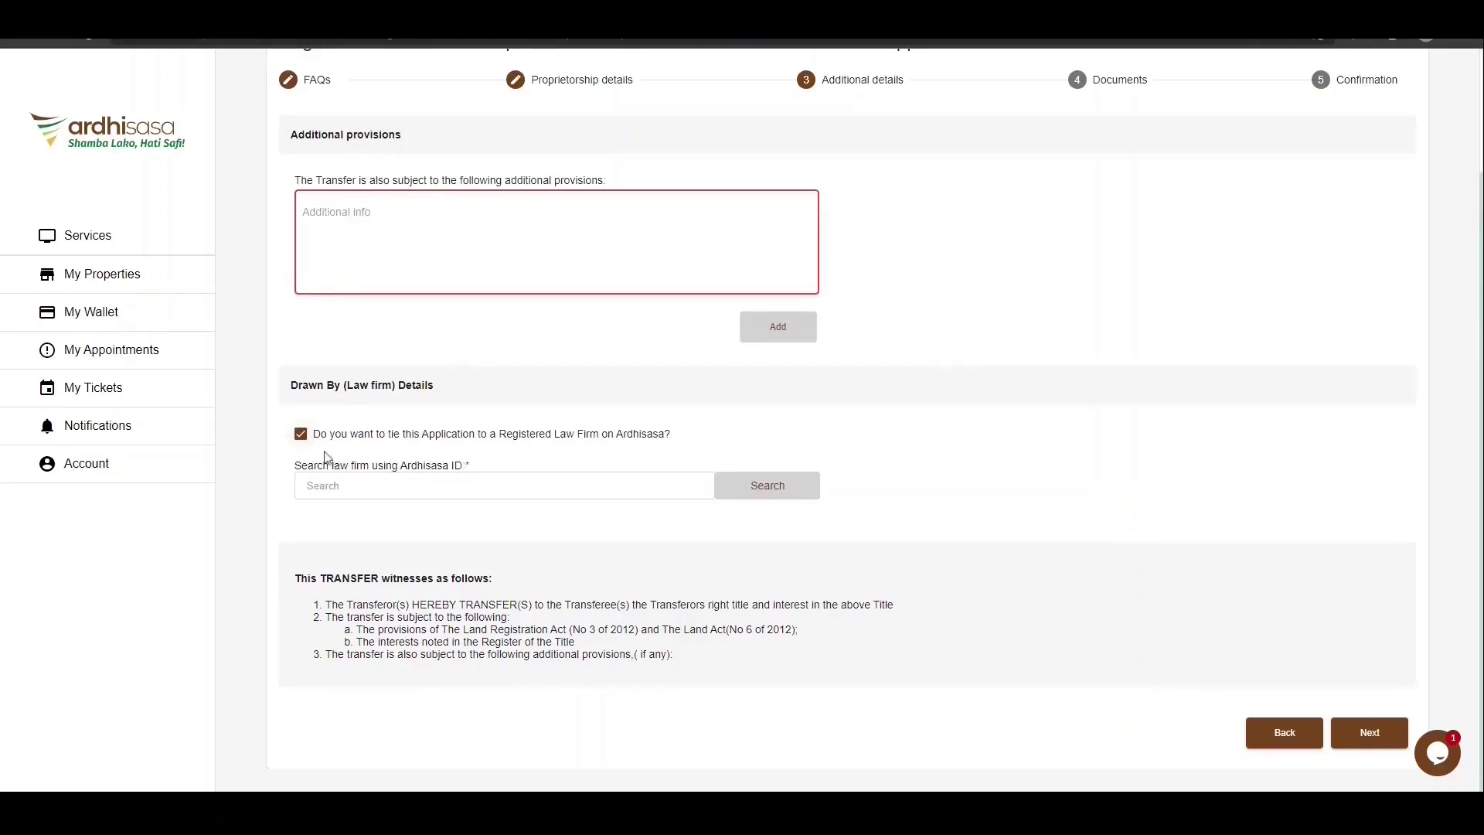
left_click(301, 433)
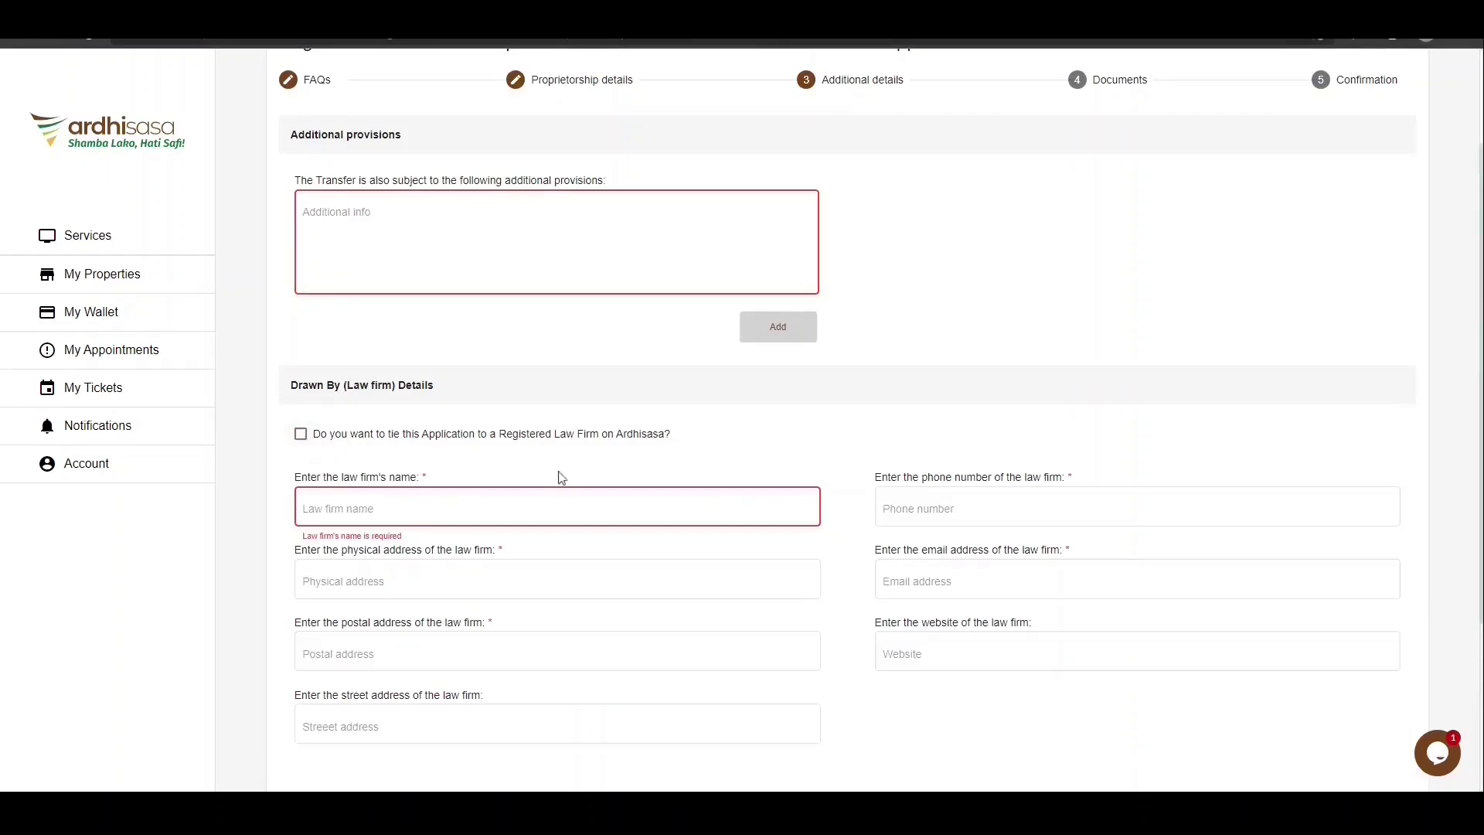
Step: Enter the law firm name ARDHISASA DOWNTOWN ADVOCATES and its physical address
scroll(577, 471, "down", 2)
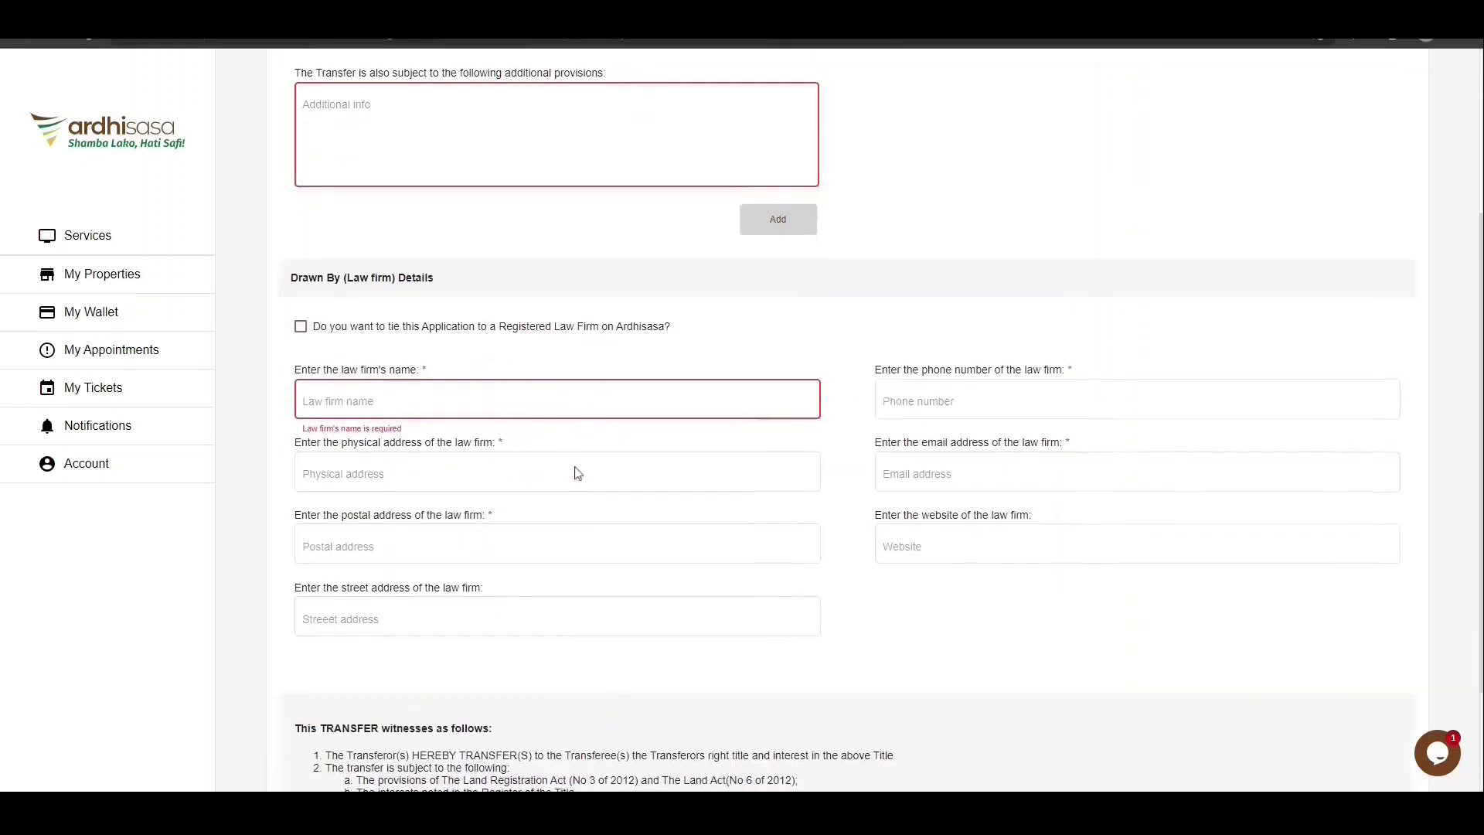
left_click(388, 397)
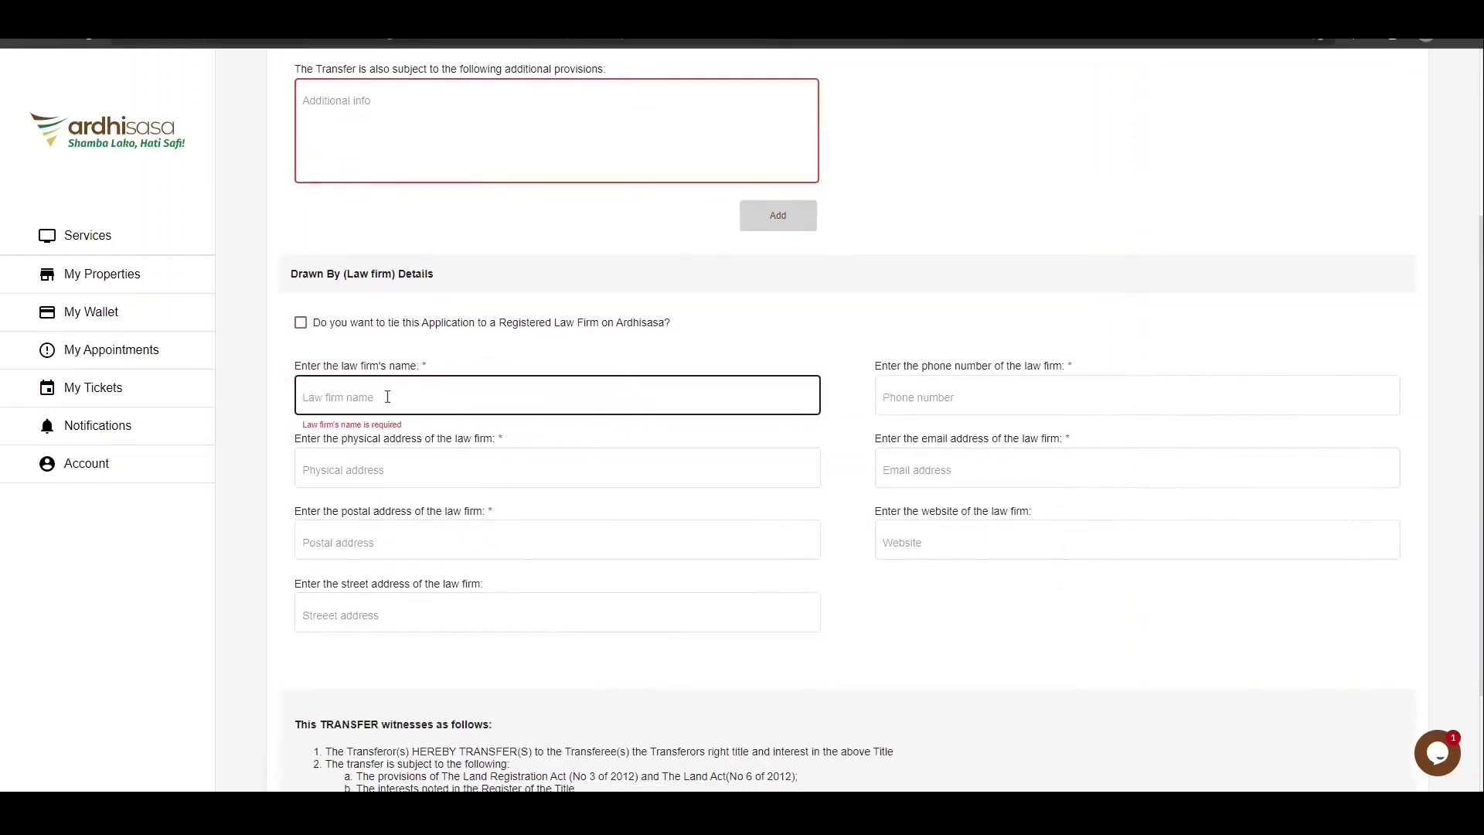
type("ARDHISASA DOWNTOWN ADVOCATES")
left_click(400, 468)
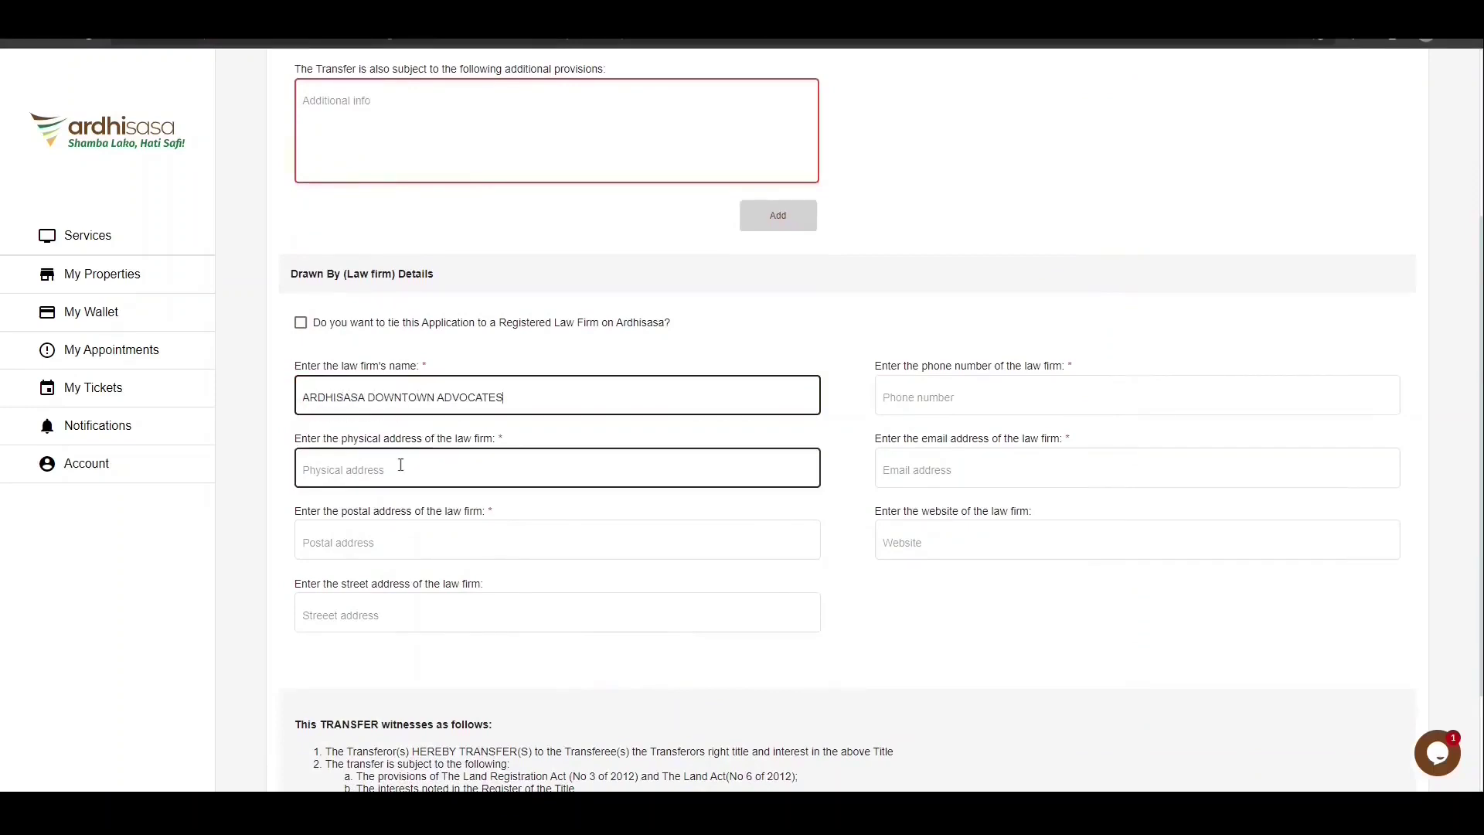
scroll(347, 473, "down", 2)
type("ARDHI HOUSE, OFF NGONGROAD NAIROBI")
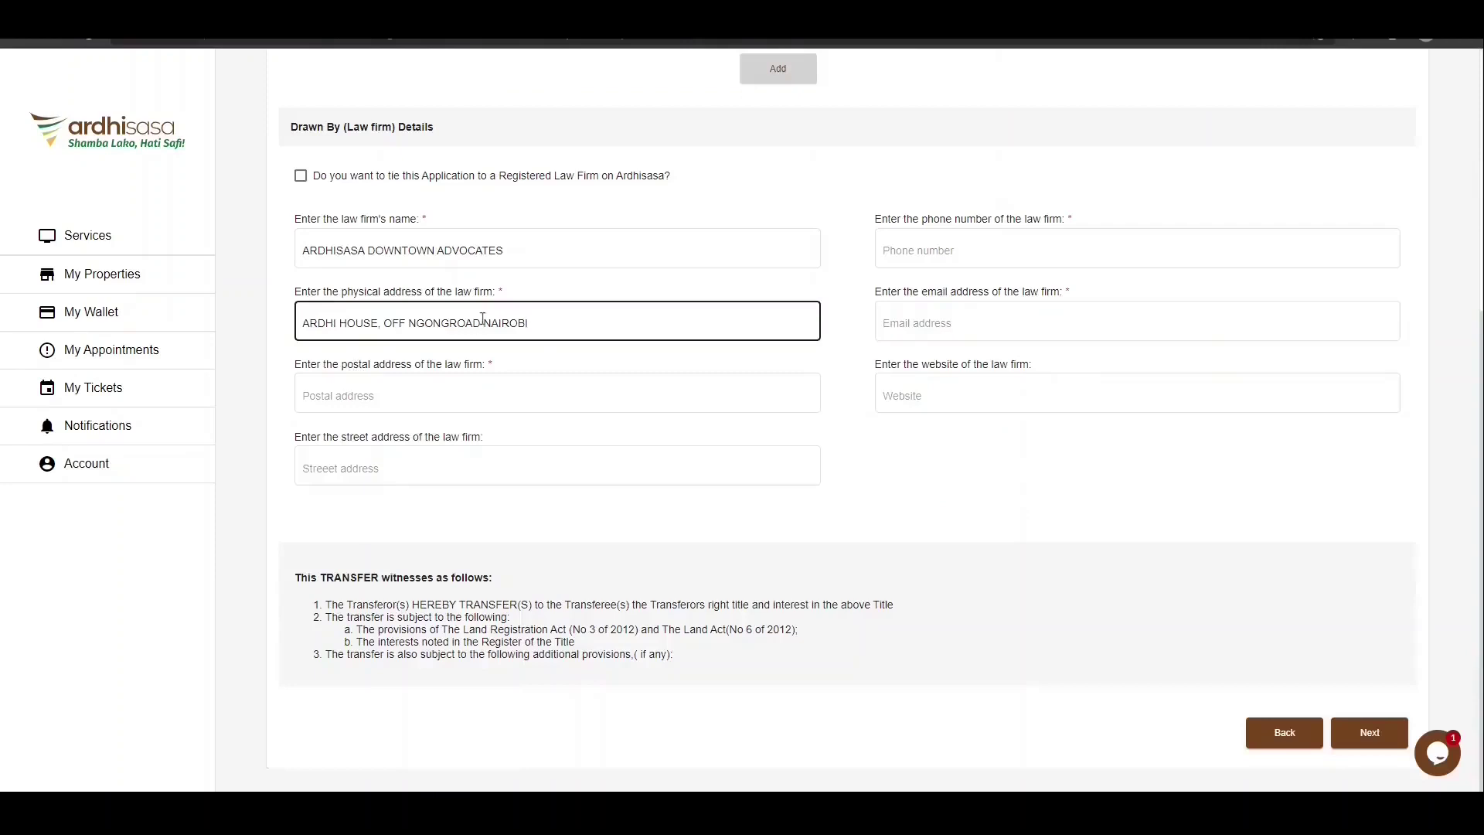
Step: Fill in the law firm's postal address and continue to the Documents step
left_click(377, 402)
type("30450-001000")
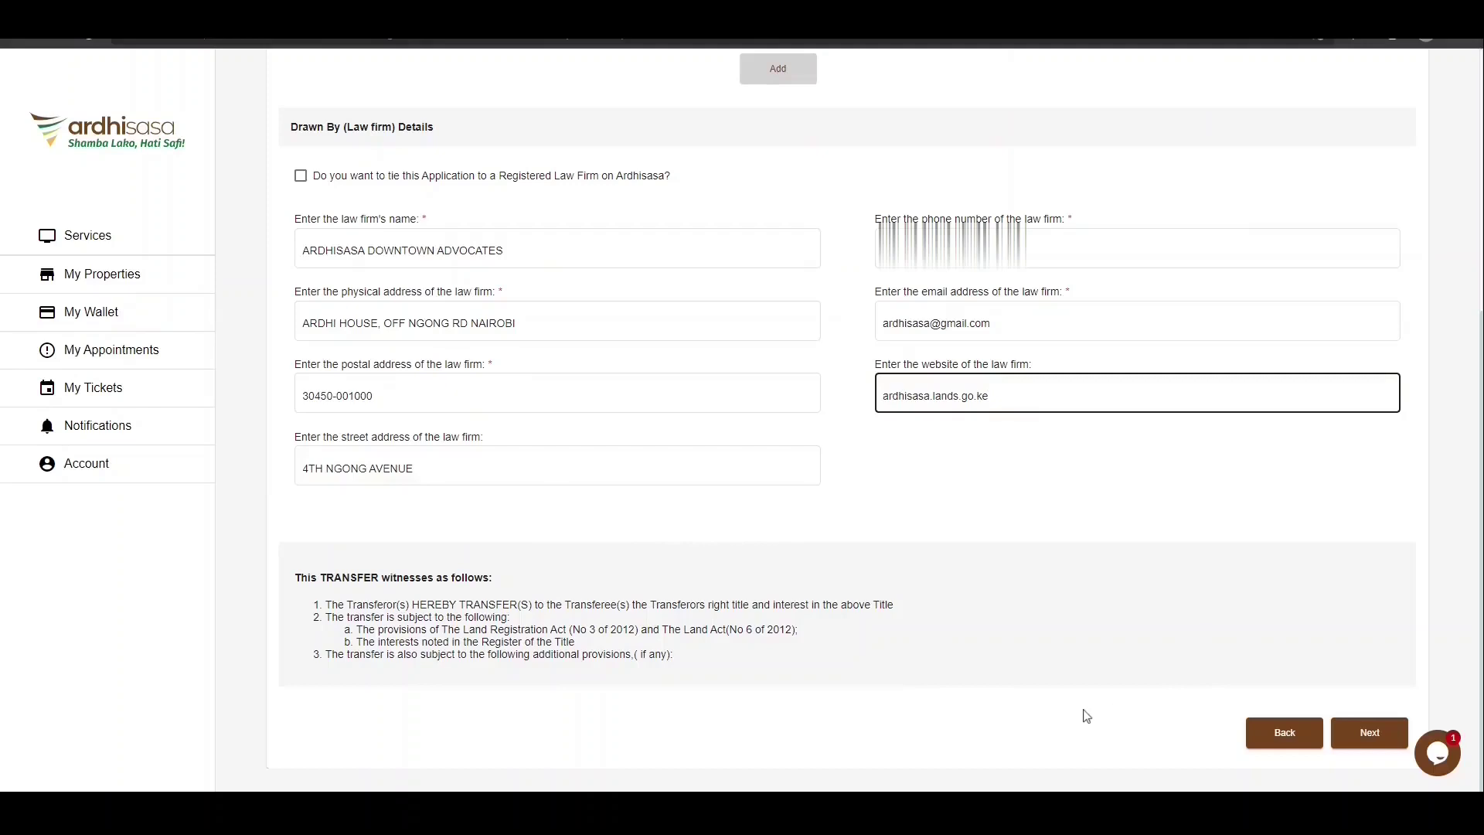
left_click(1370, 734)
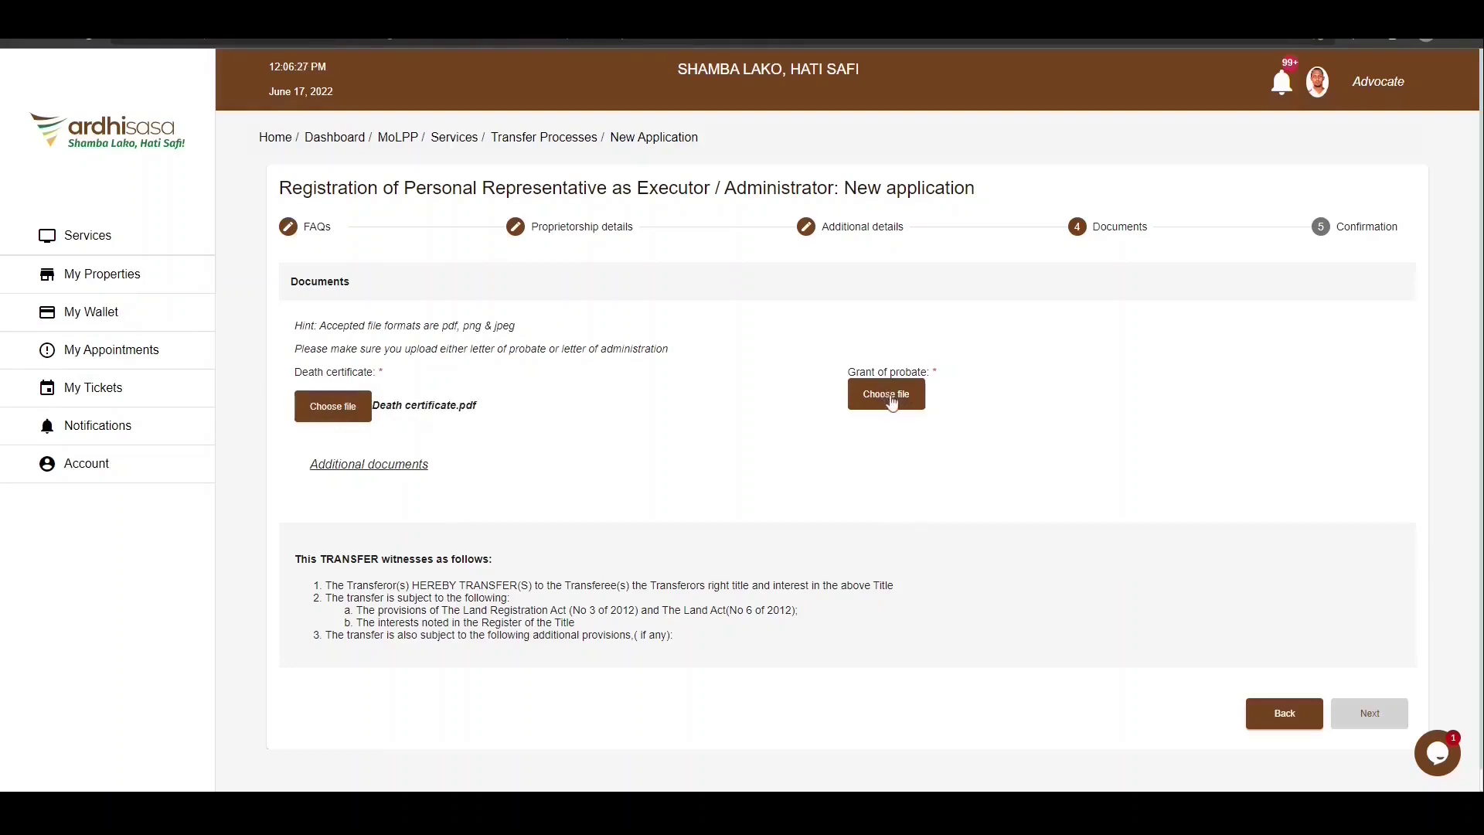
Step: Attach Grant of letters of probate.pdf and advance to the Confirmation summary for NAIROBI/BLOCK120
left_click(894, 408)
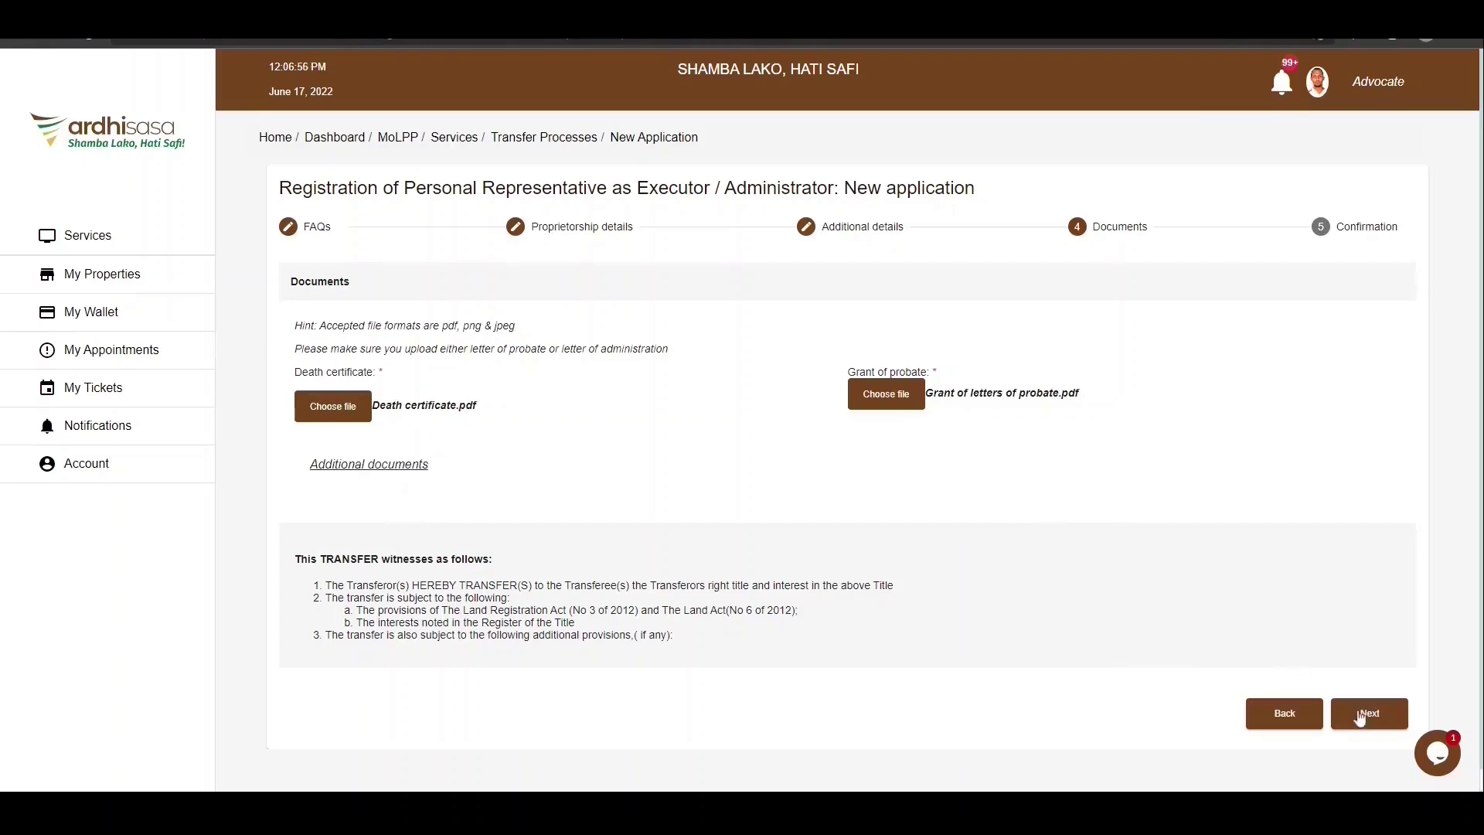
left_click(1370, 714)
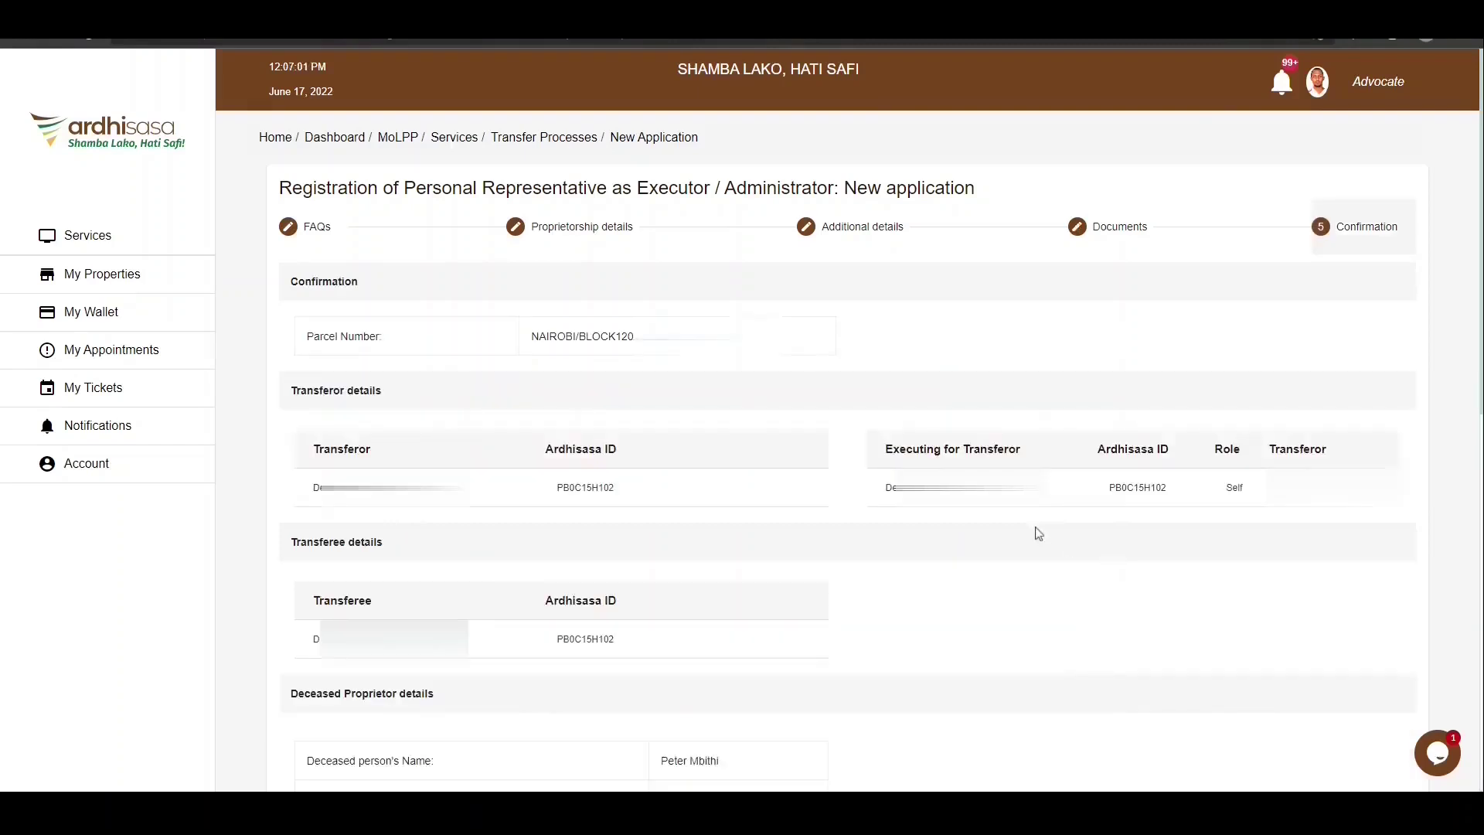
Step: Review the Confirmation summary, submit and confirm the application, and dismiss the success message
scroll(1033, 530, "down", 1)
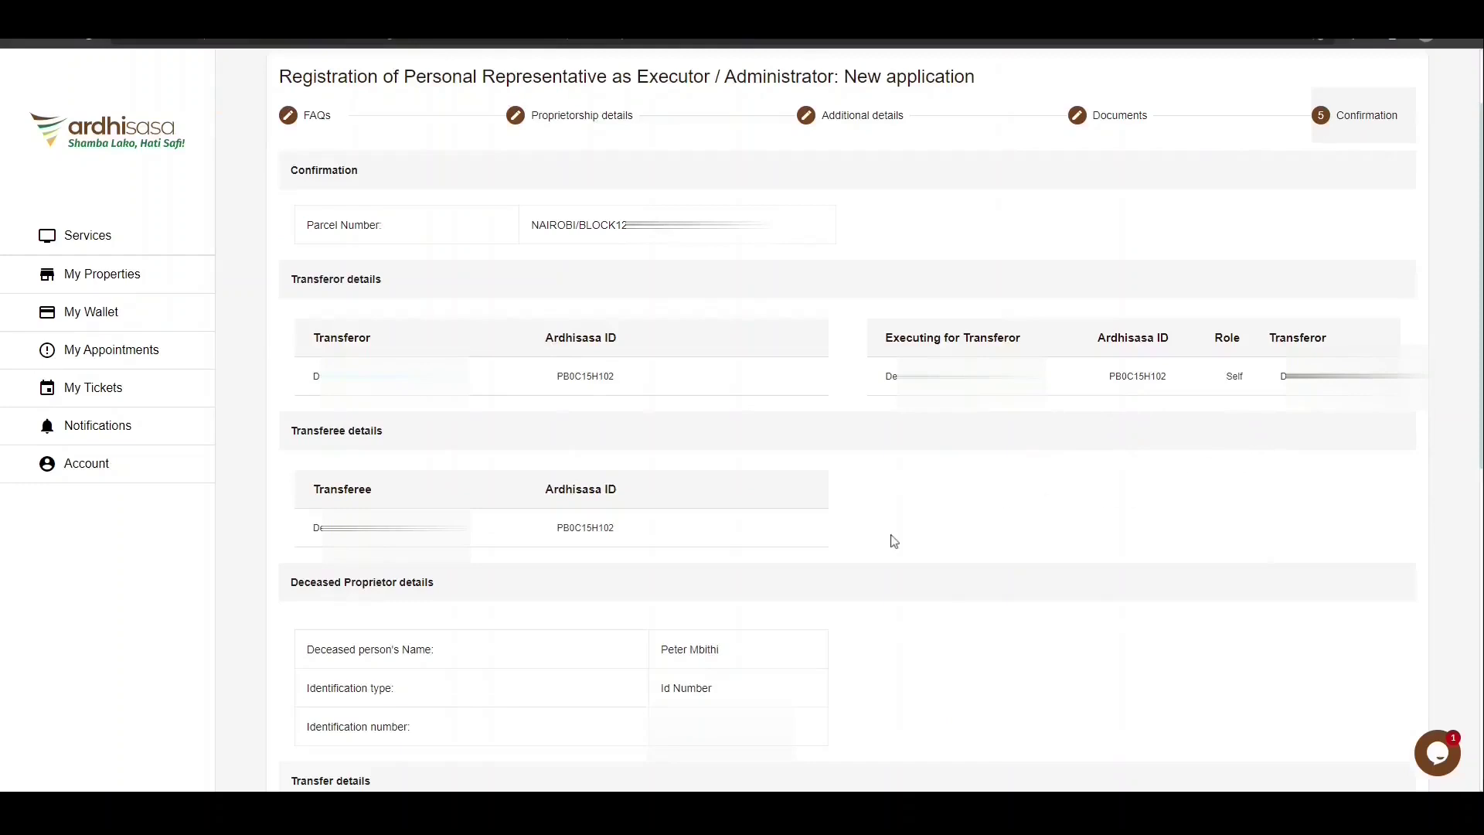
scroll(889, 541, "down", 1)
scroll(732, 381, "down", 4)
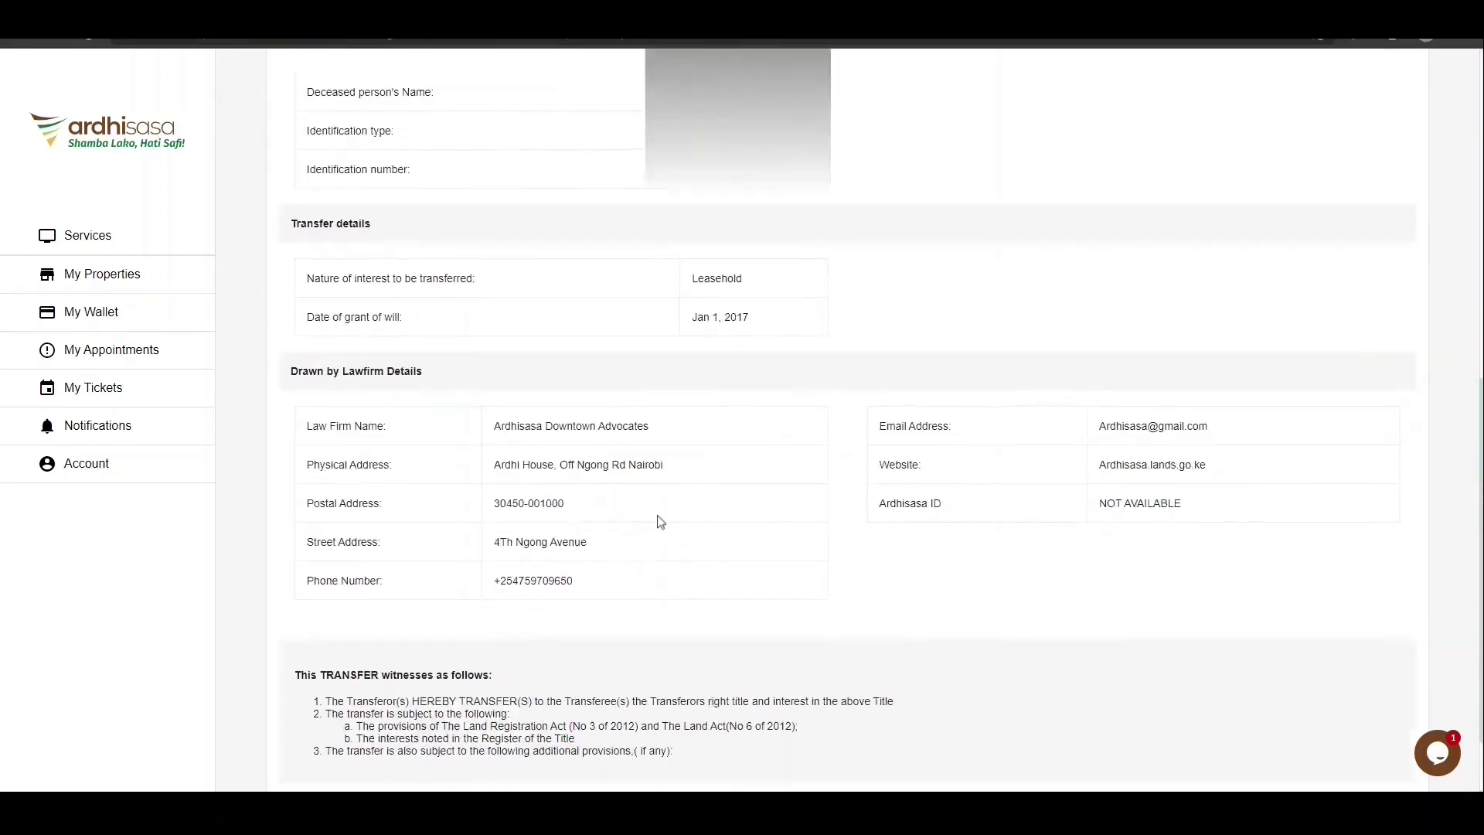
scroll(657, 523, "down", 1)
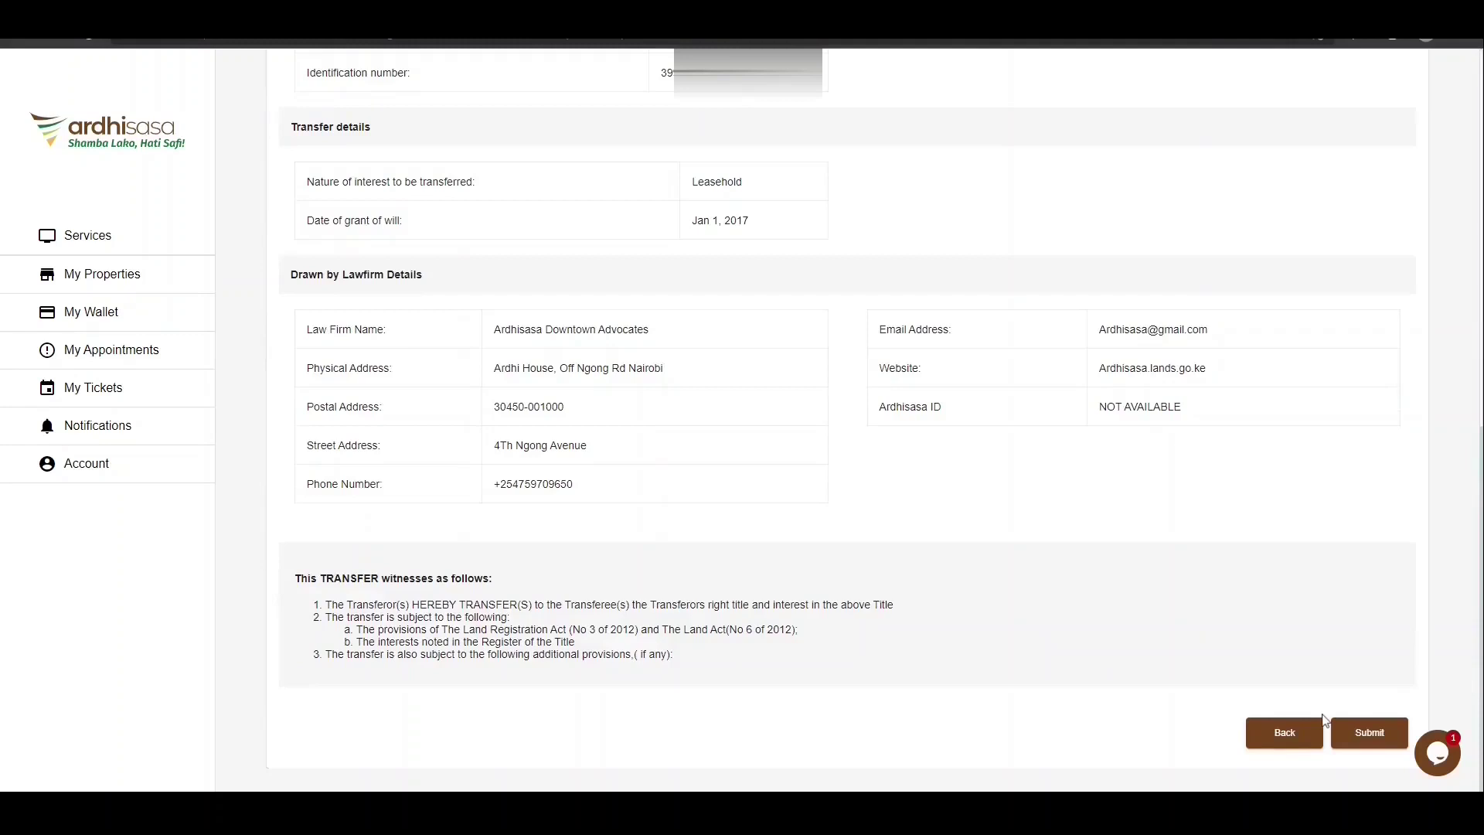
left_click(1365, 732)
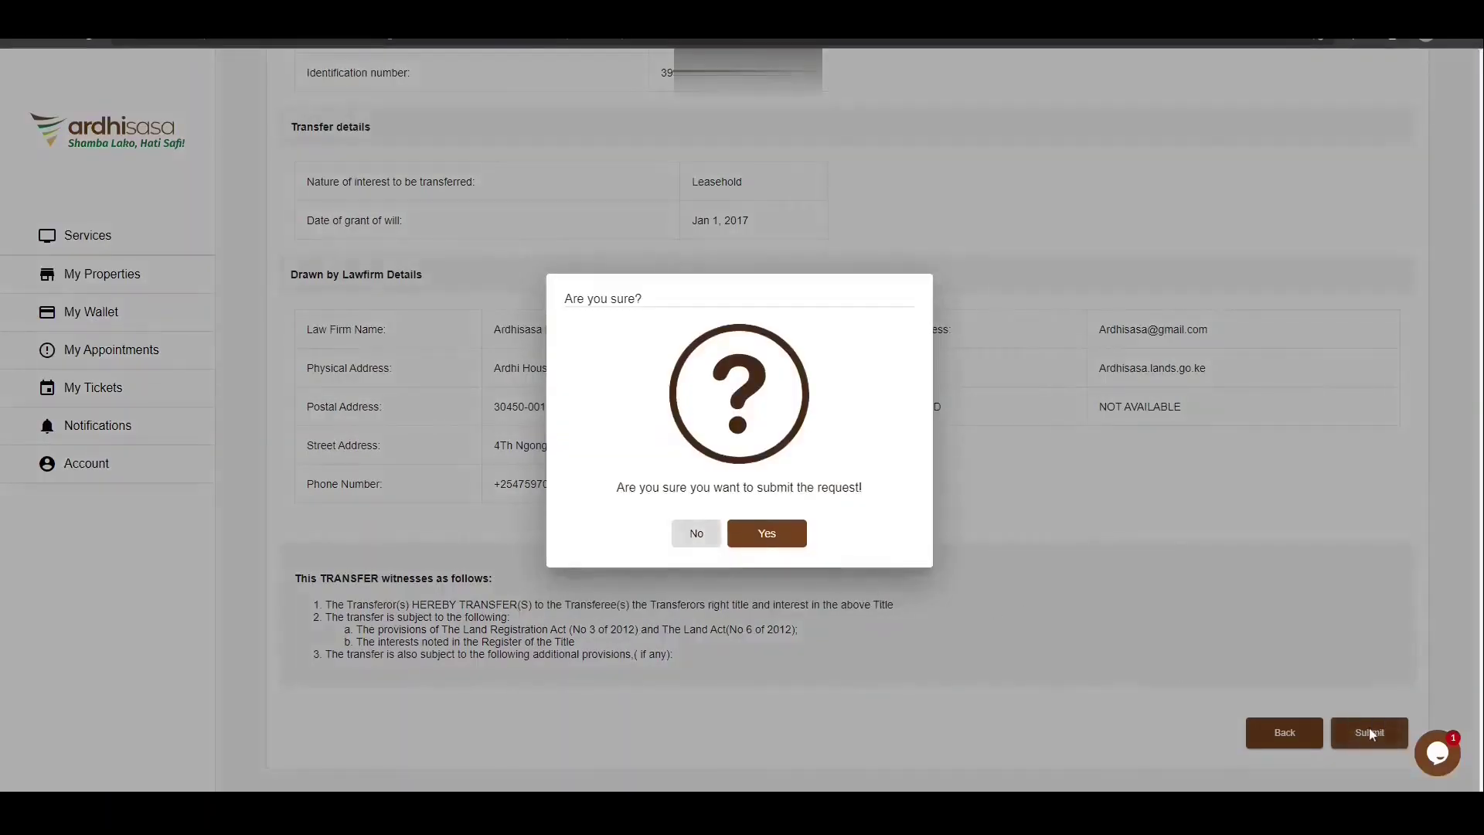
left_click(790, 539)
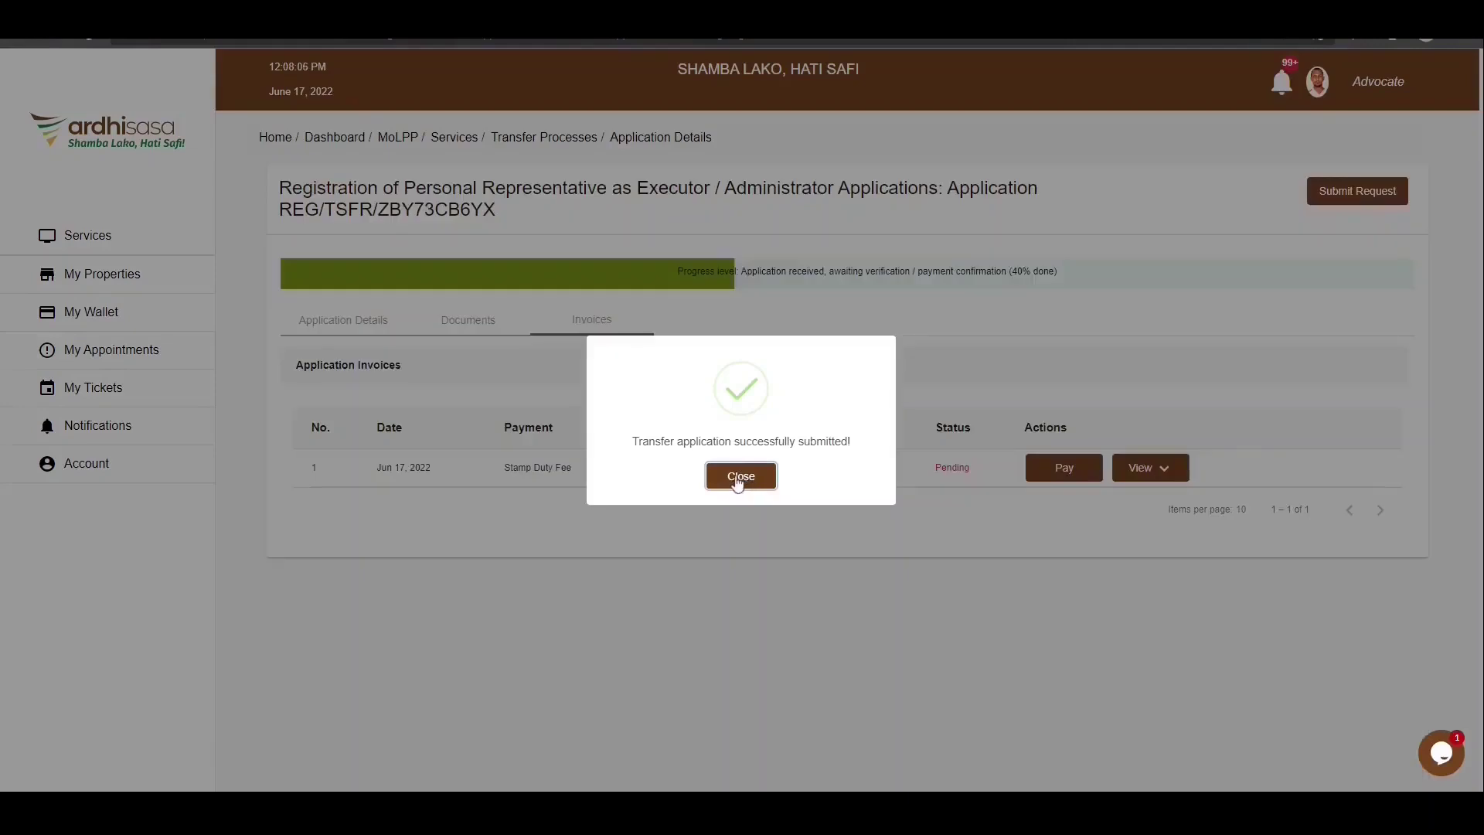
left_click(743, 479)
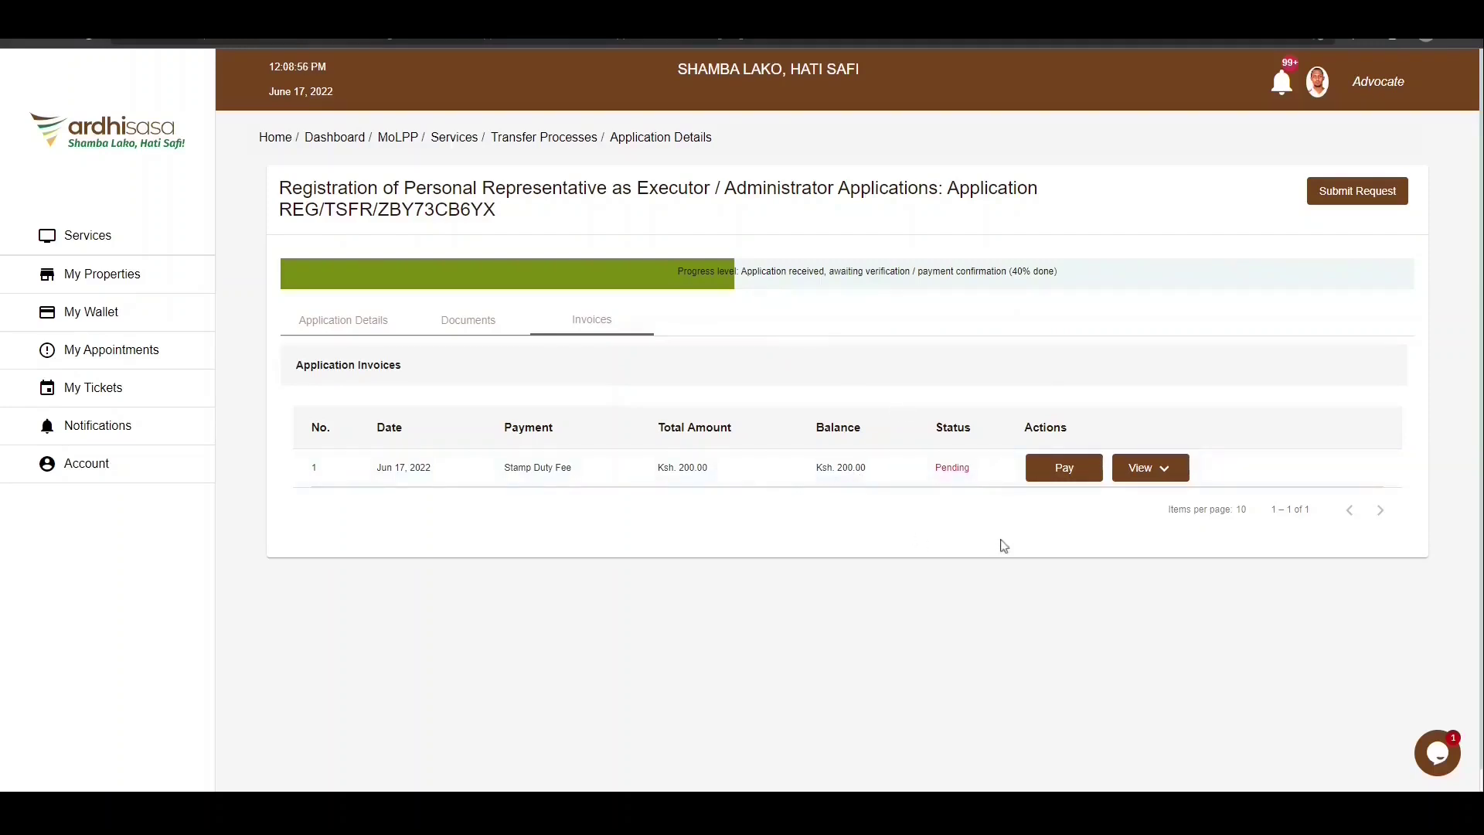
Step: Pay the Ksh. 200.00 Stamp Duty Fee invoice using Kenya Revenue Authority as payment method
scroll(971, 554, "down", 1)
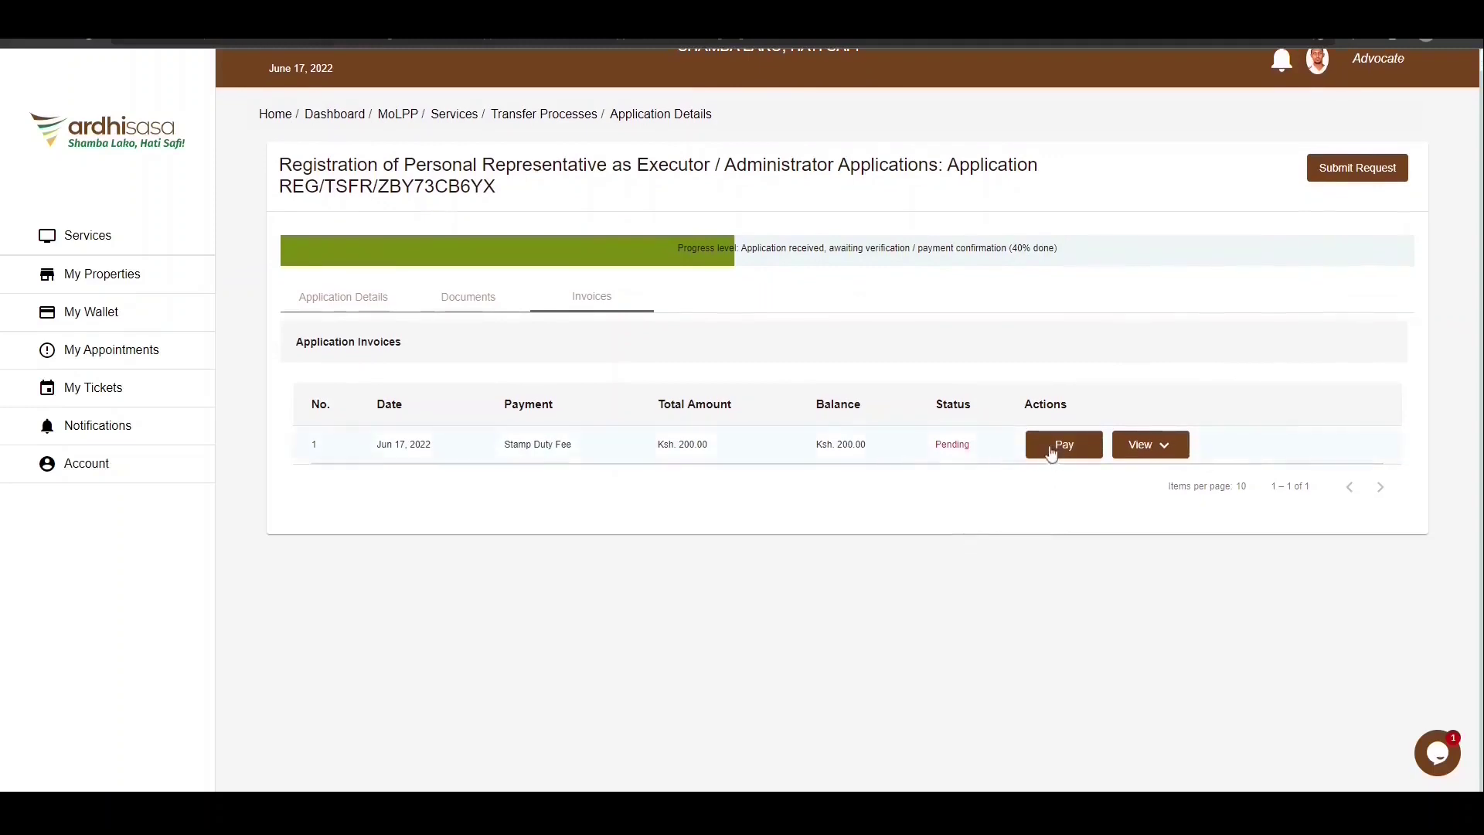
scroll(1005, 495, "up", 1)
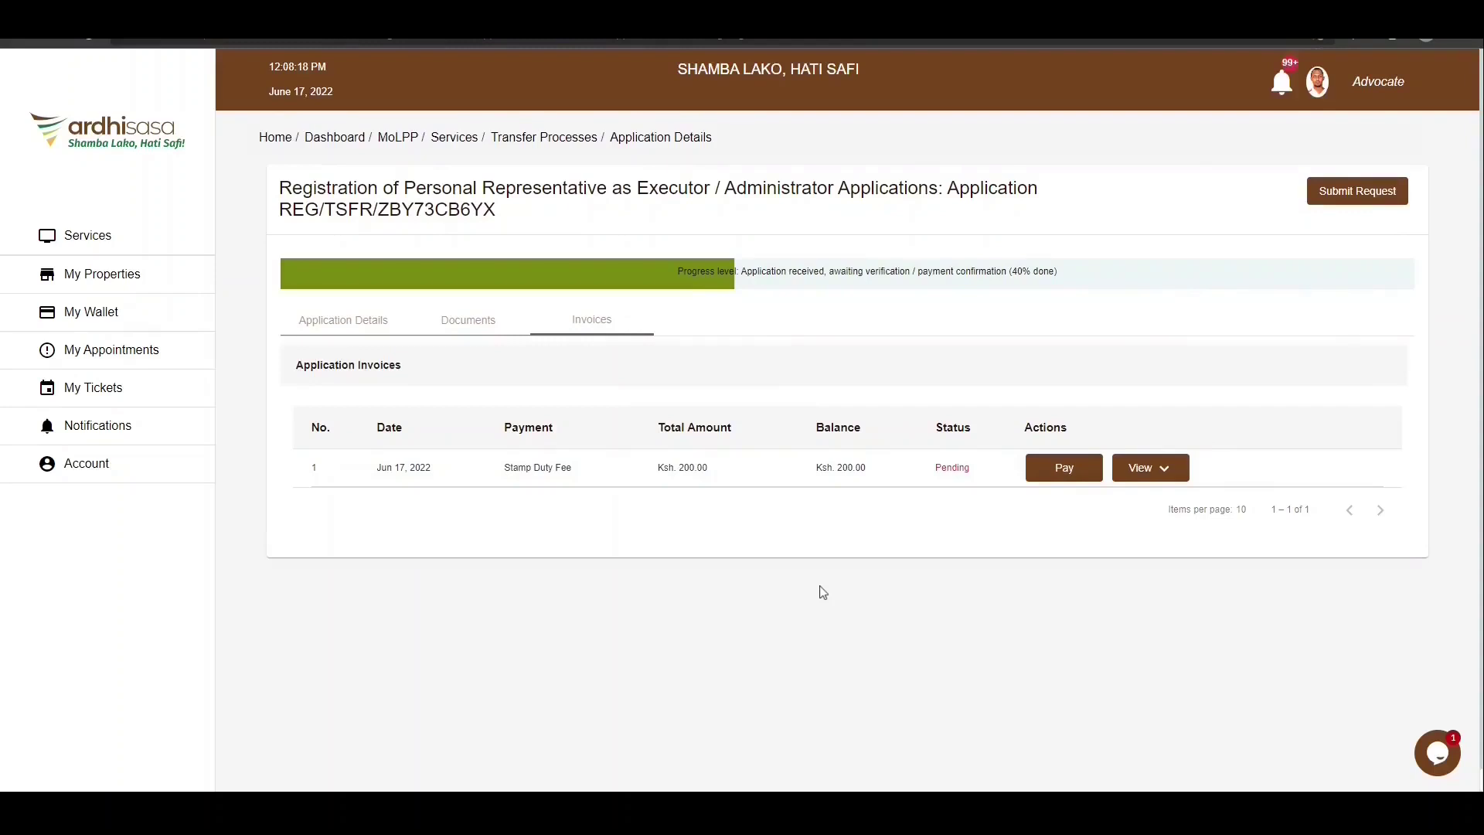
scroll(1059, 464, "down", 1)
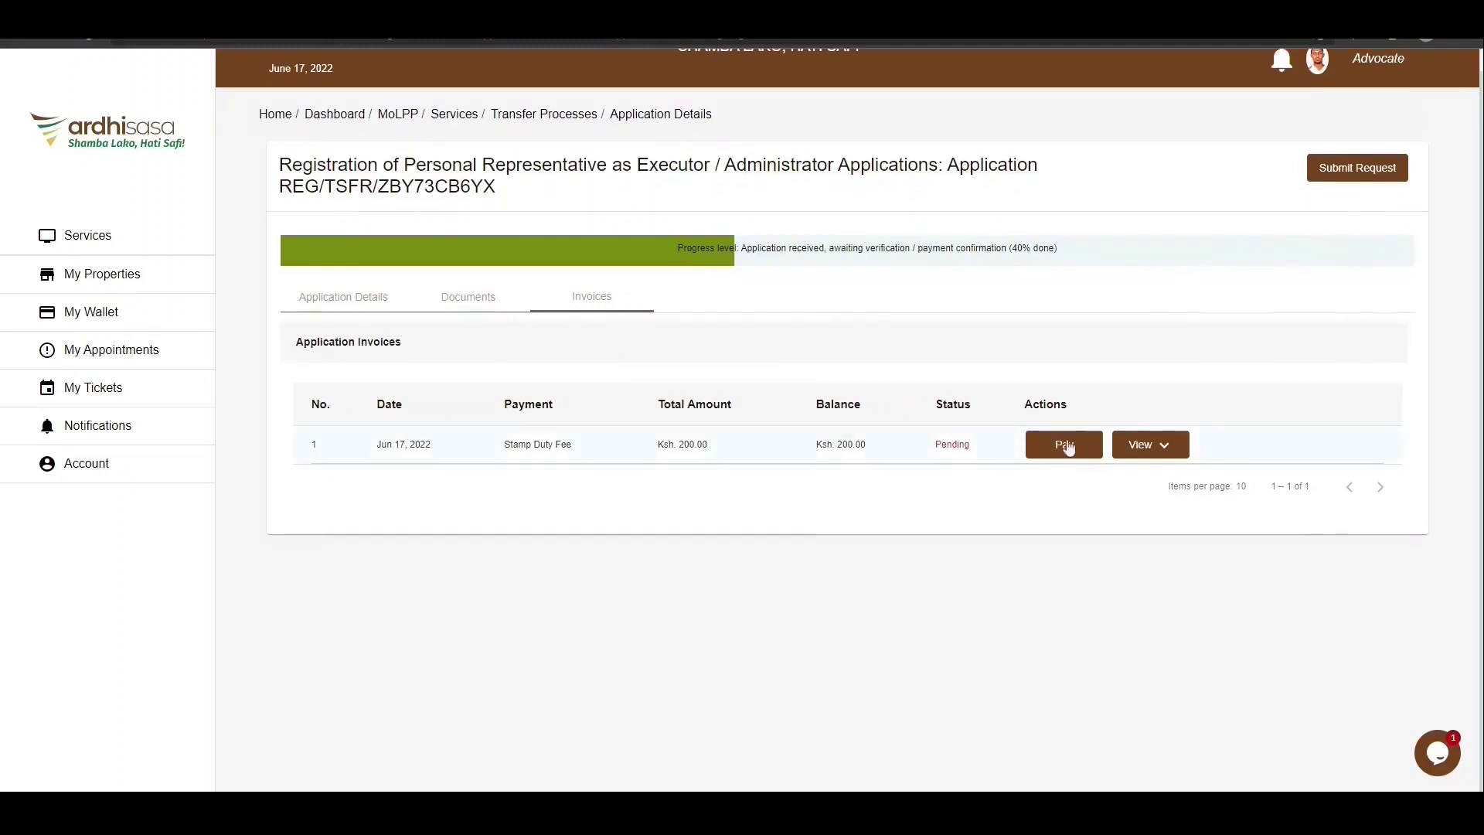
left_click(1067, 452)
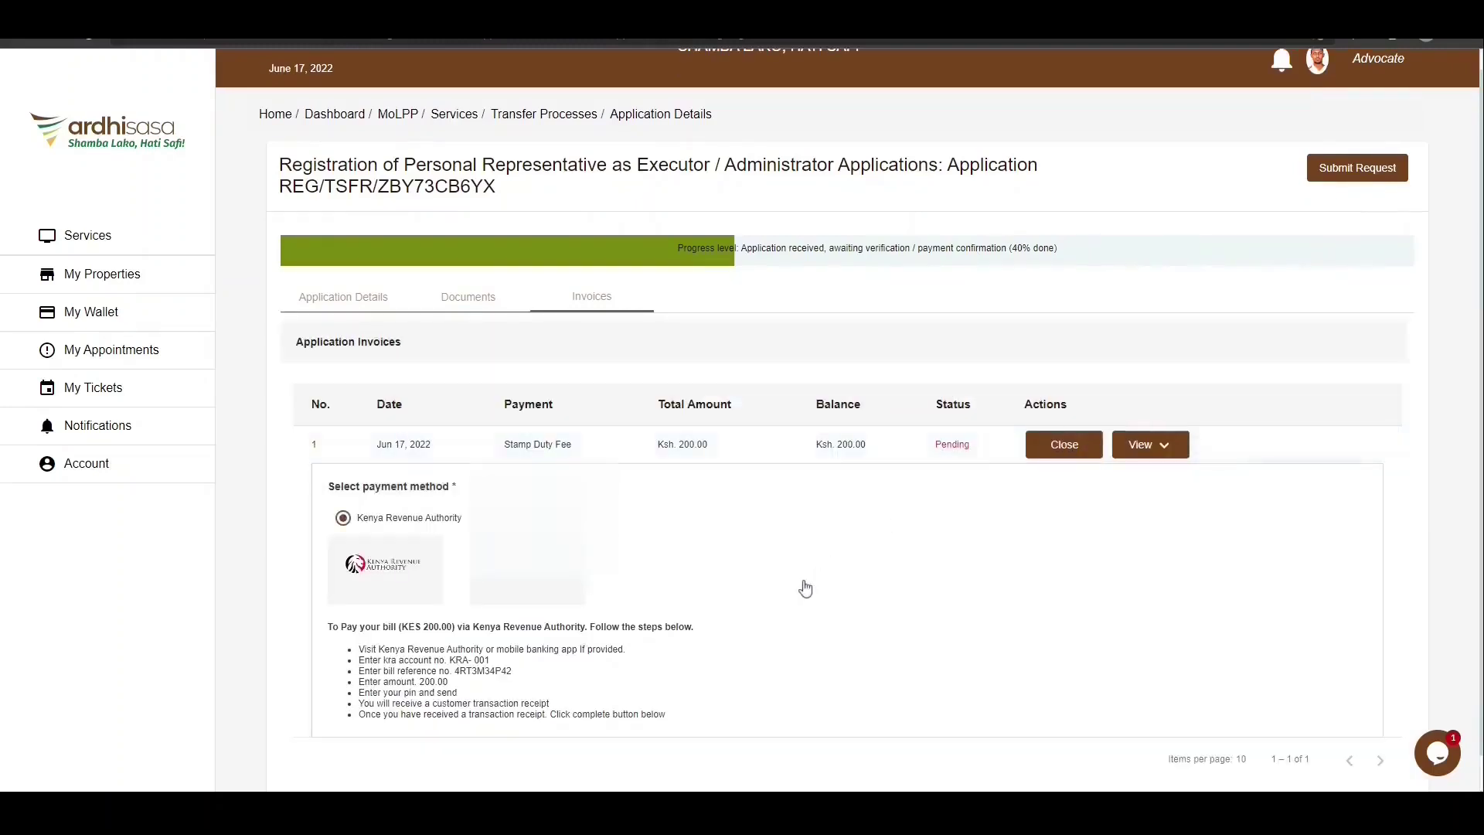
scroll(775, 600, "down", 1)
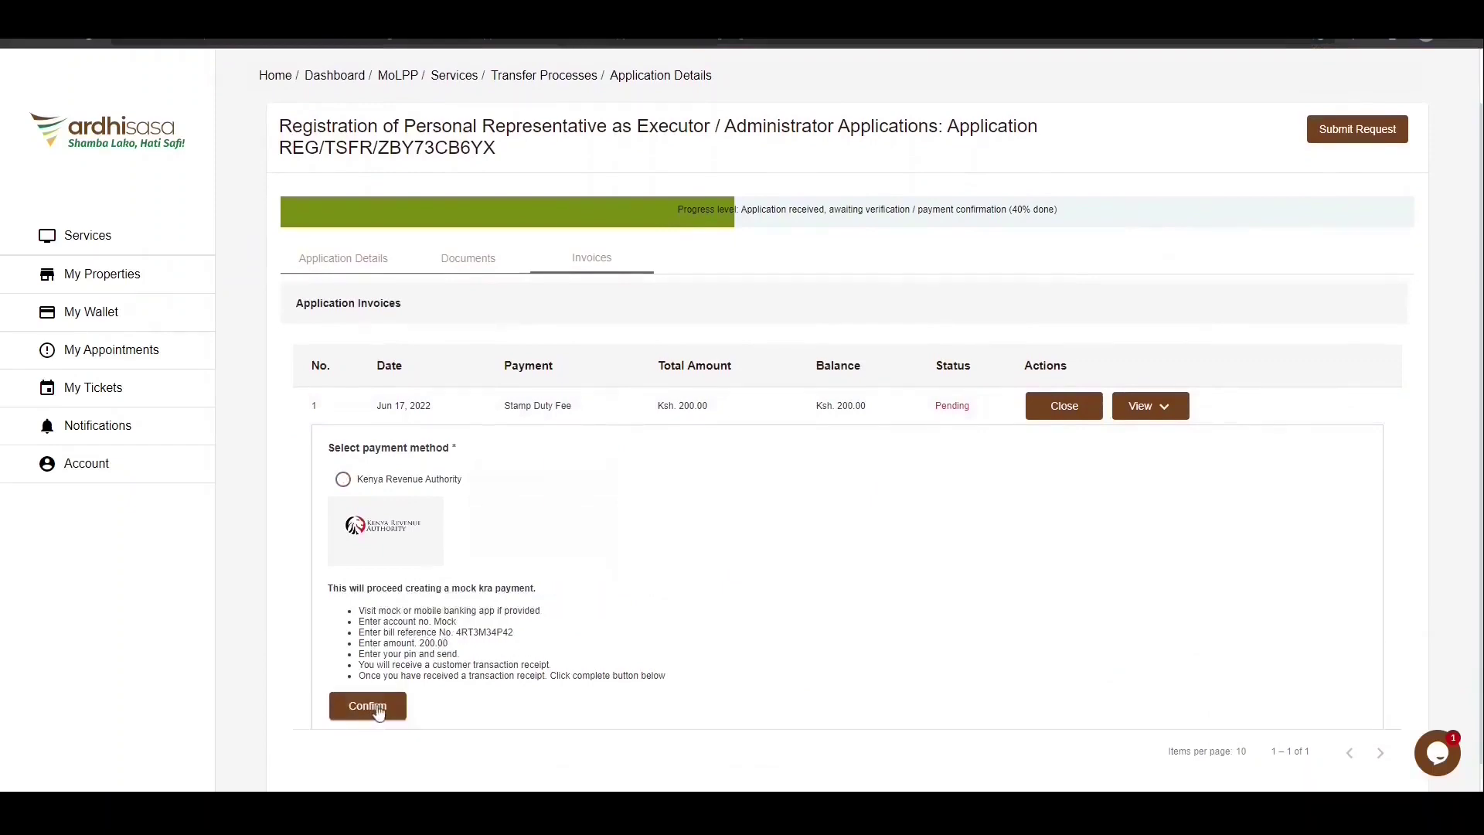
left_click(368, 707)
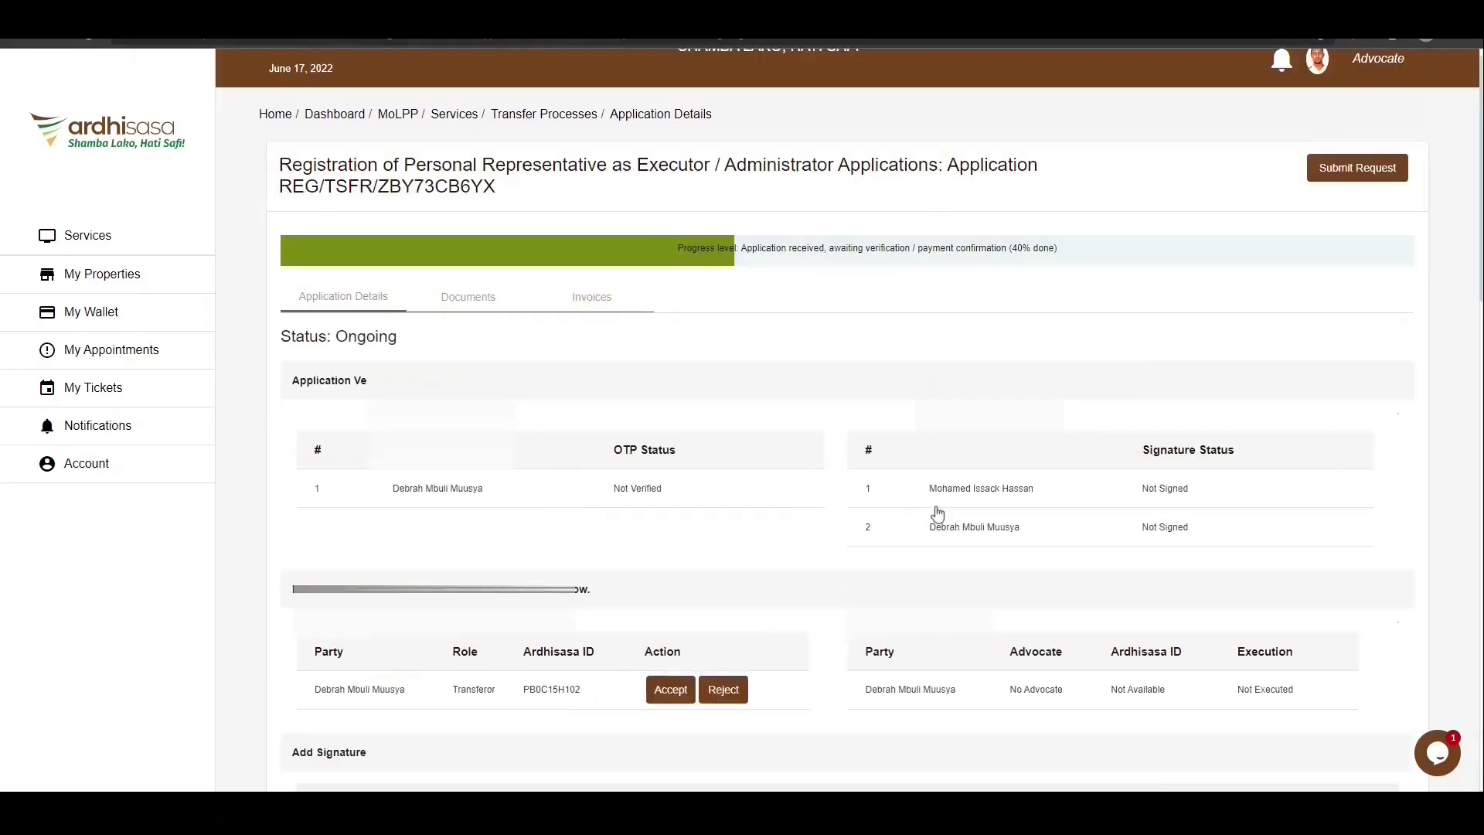
scroll(938, 510, "down", 1)
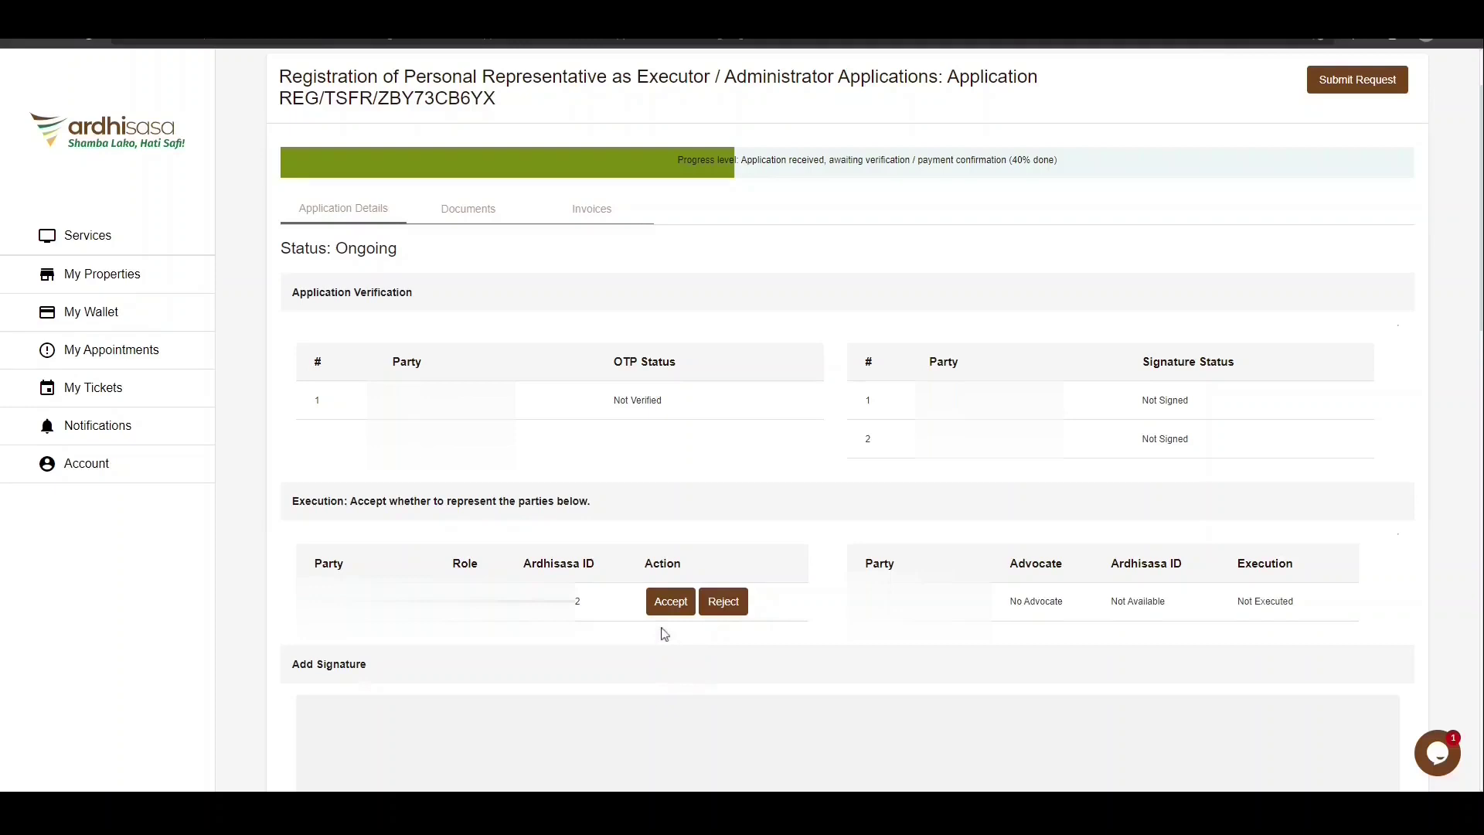
Step: Accept representation of the transferor party in the Execution table and confirm
left_click(671, 603)
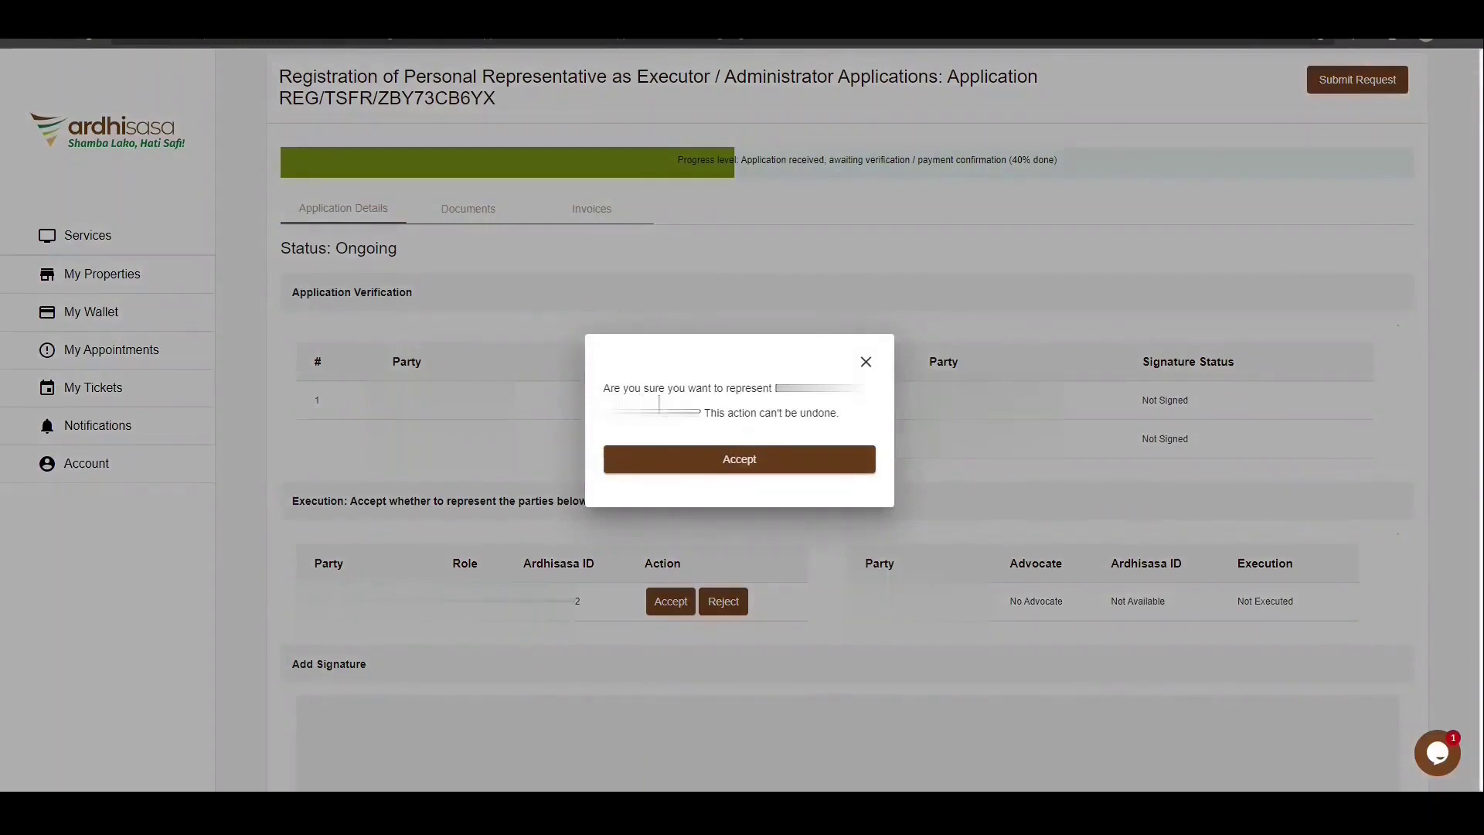
left_click(732, 464)
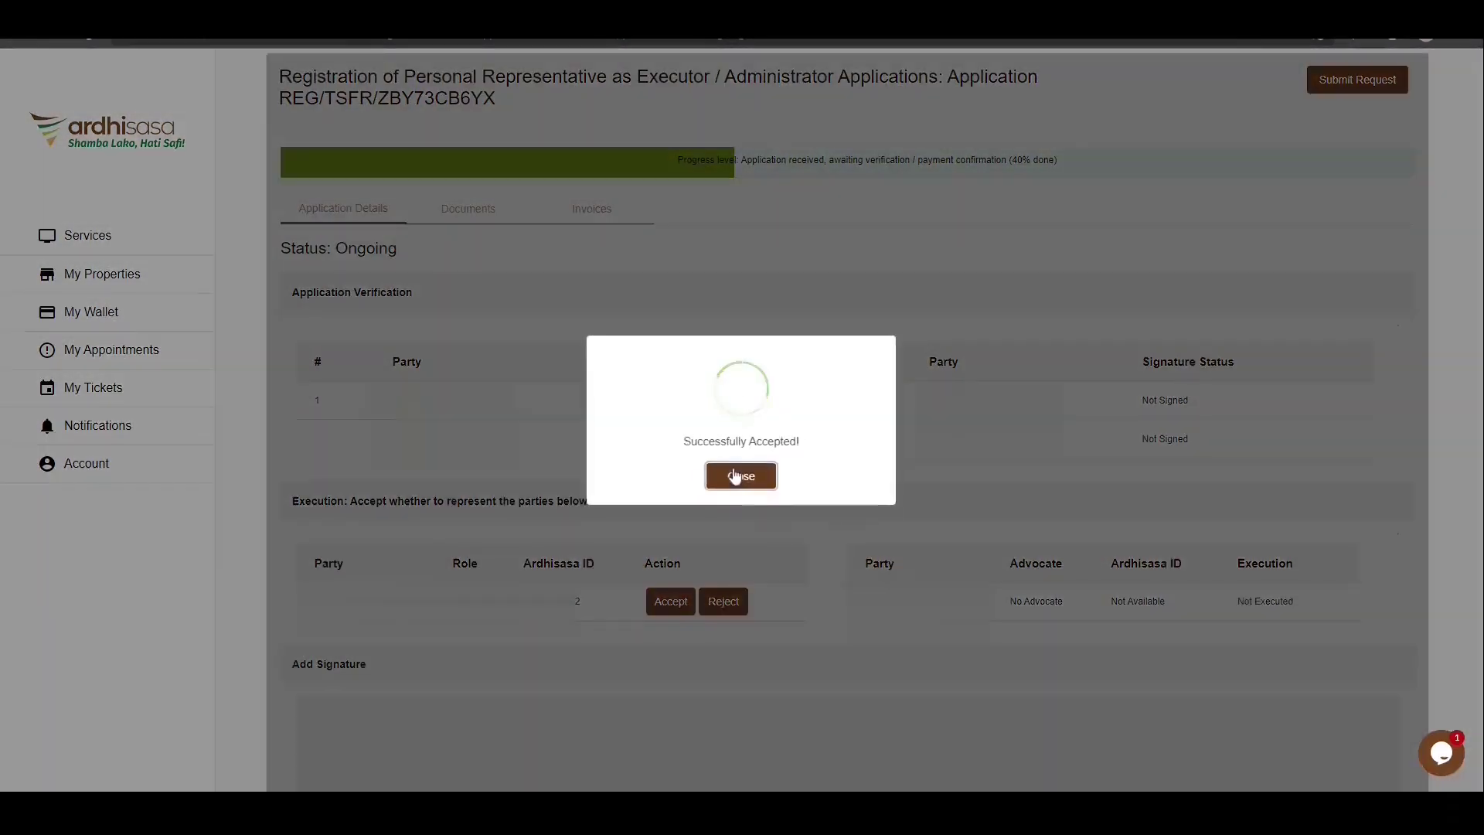
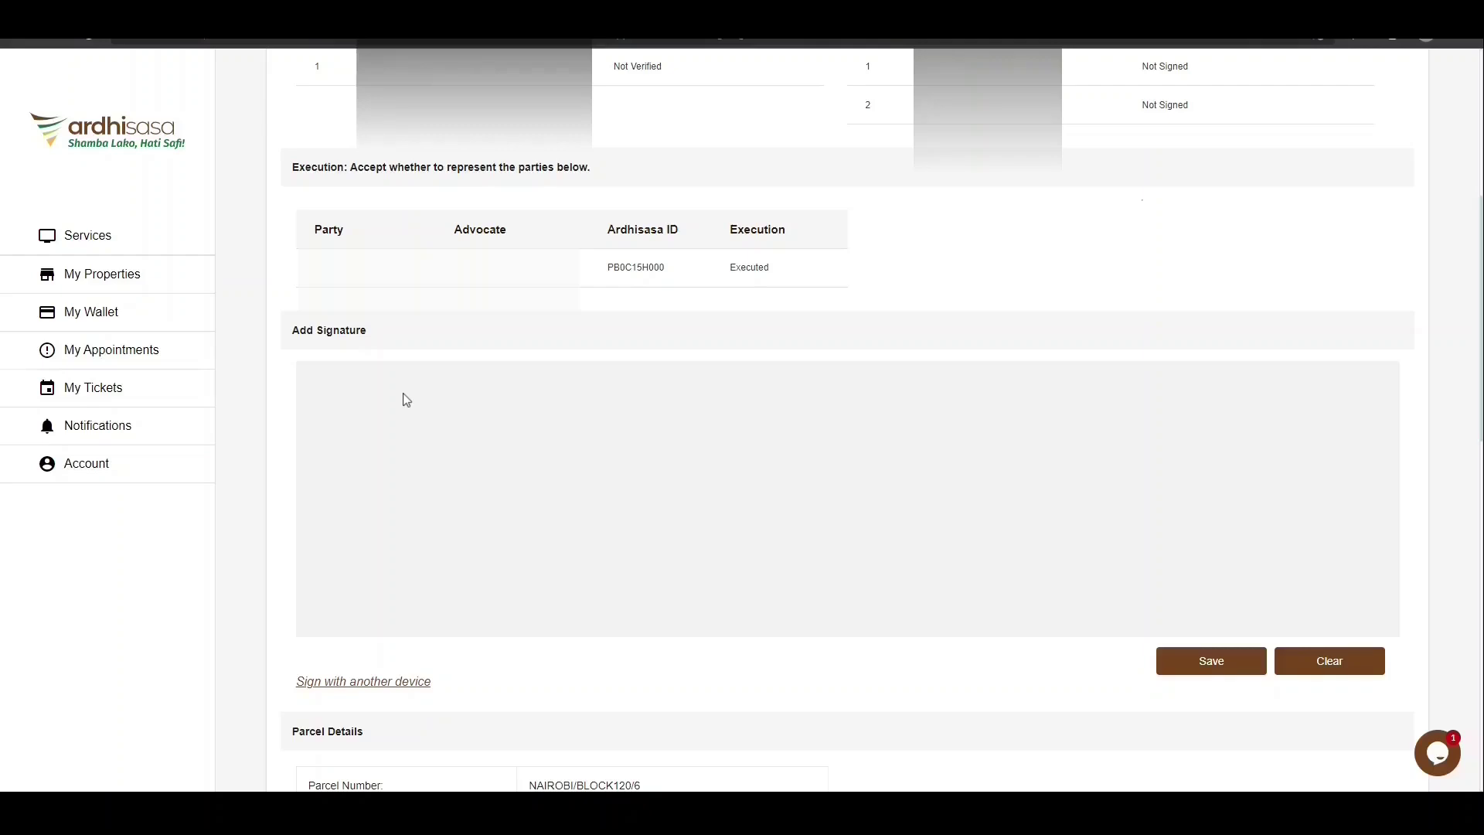
scroll(403, 398, "down", 1)
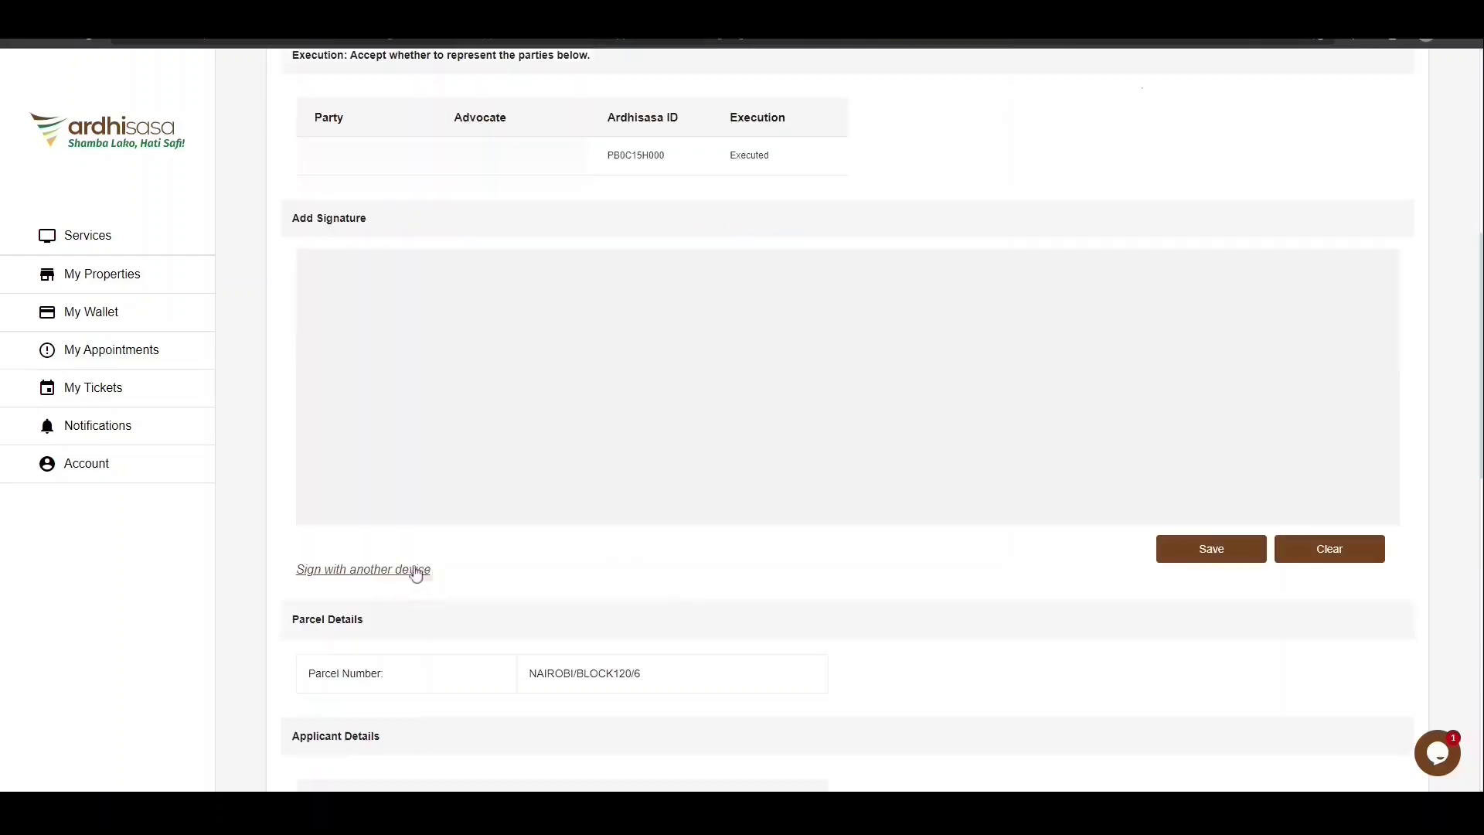
left_click(417, 571)
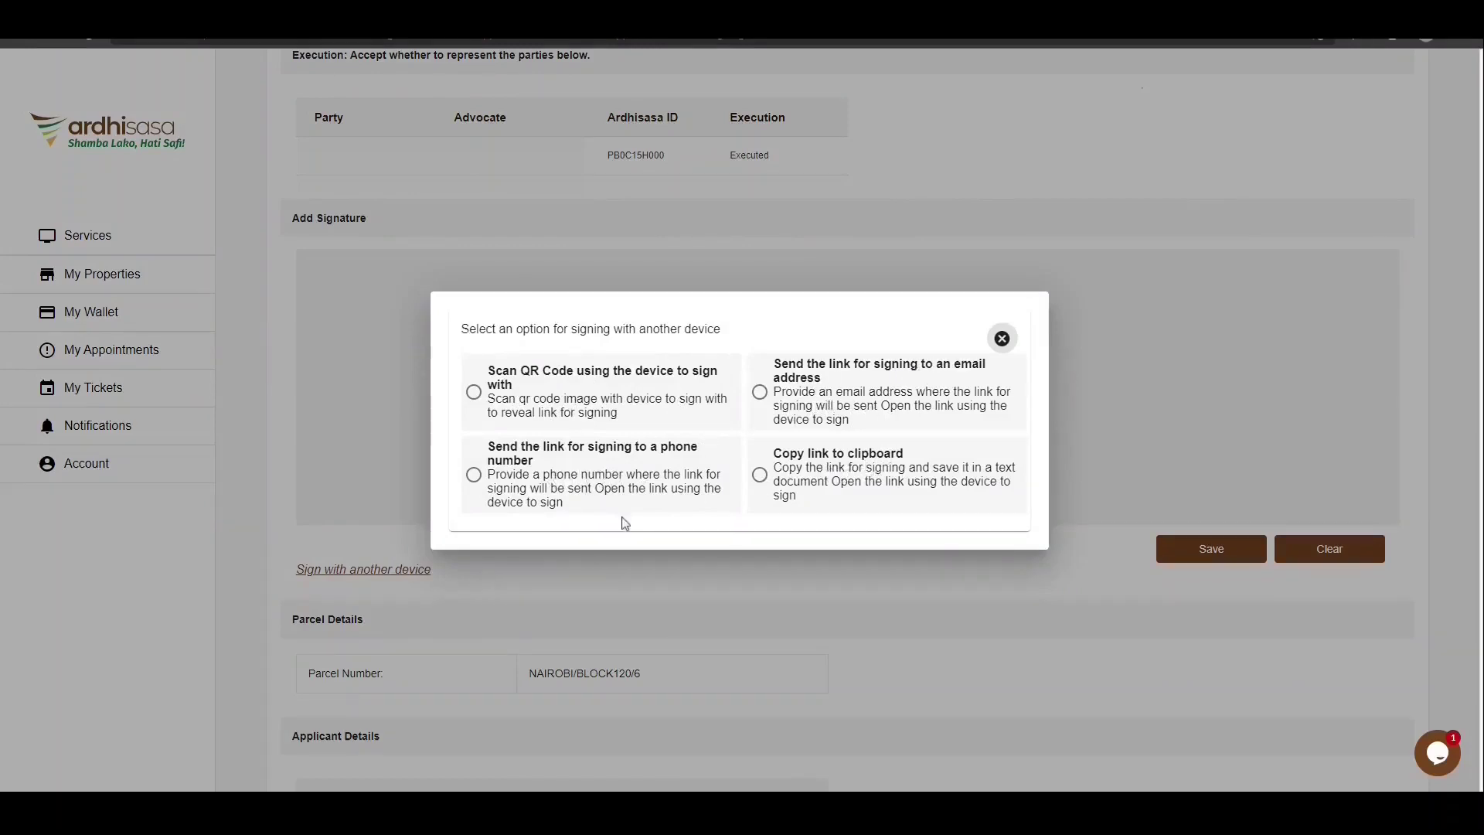
left_click(1001, 338)
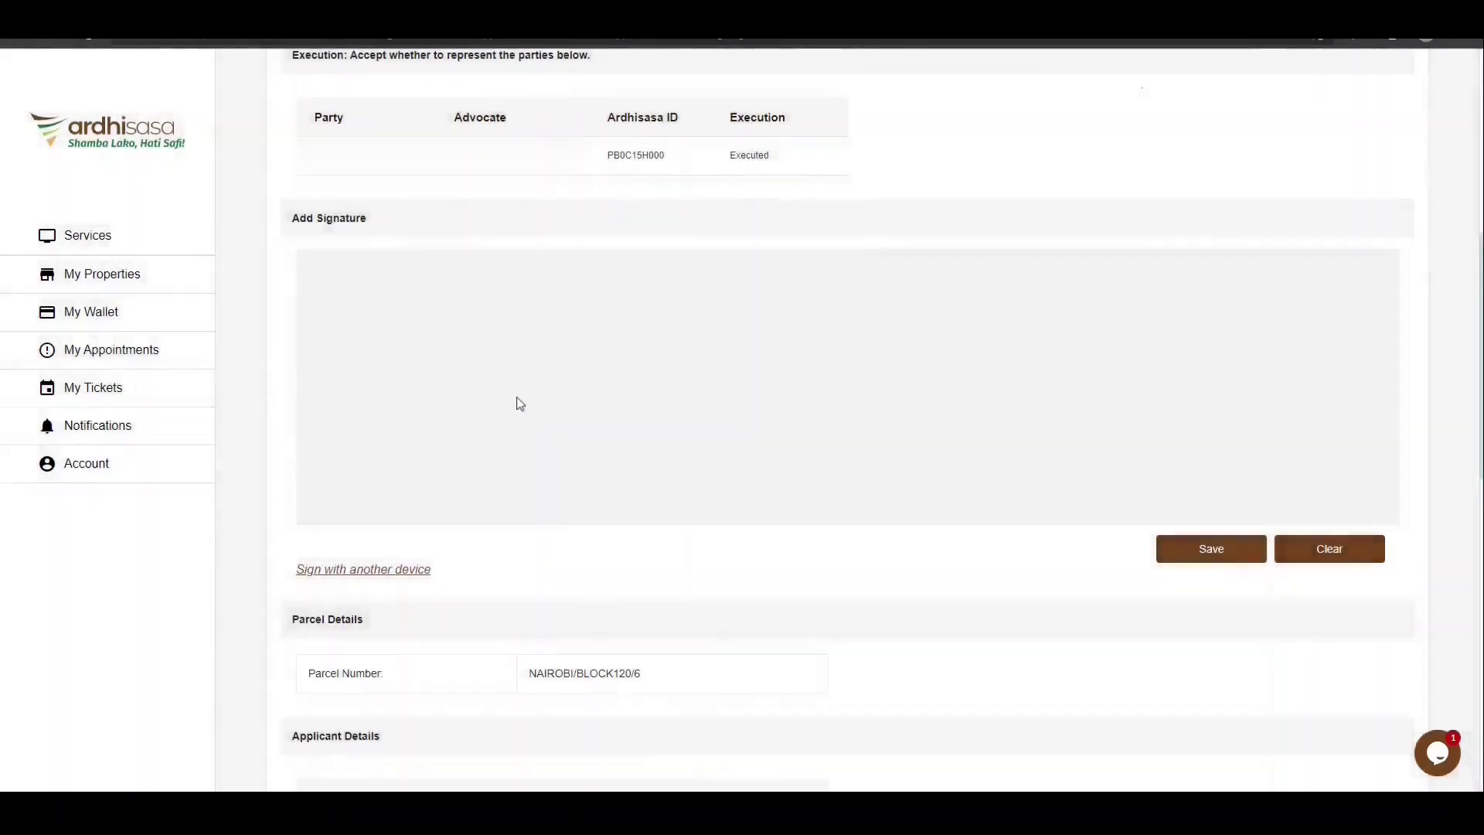
Step: Draw a freehand signature on the executor application's signature pad, then save and confirm it
scroll(407, 400, "up", 2)
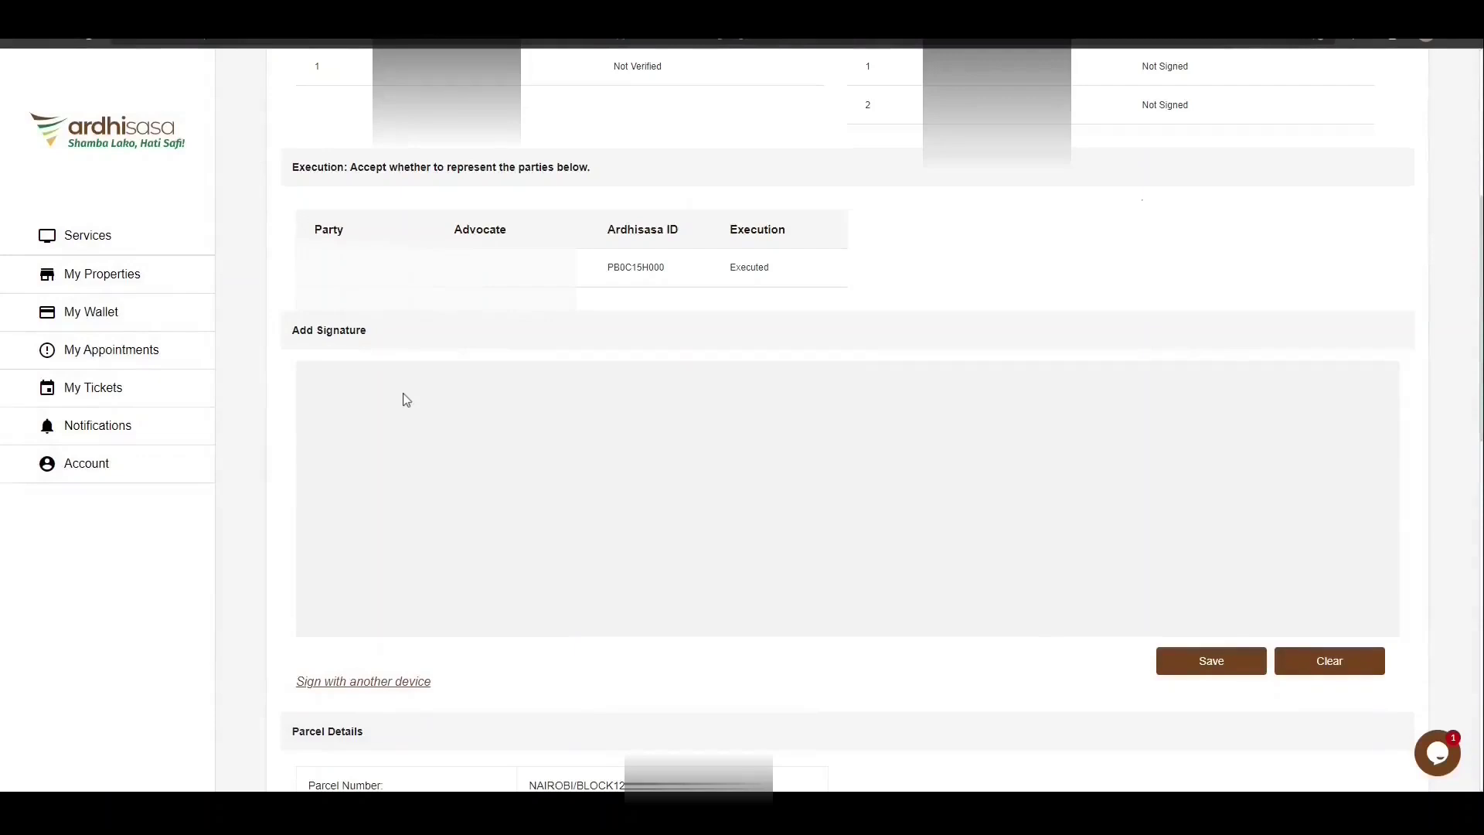
scroll(406, 400, "down", 2)
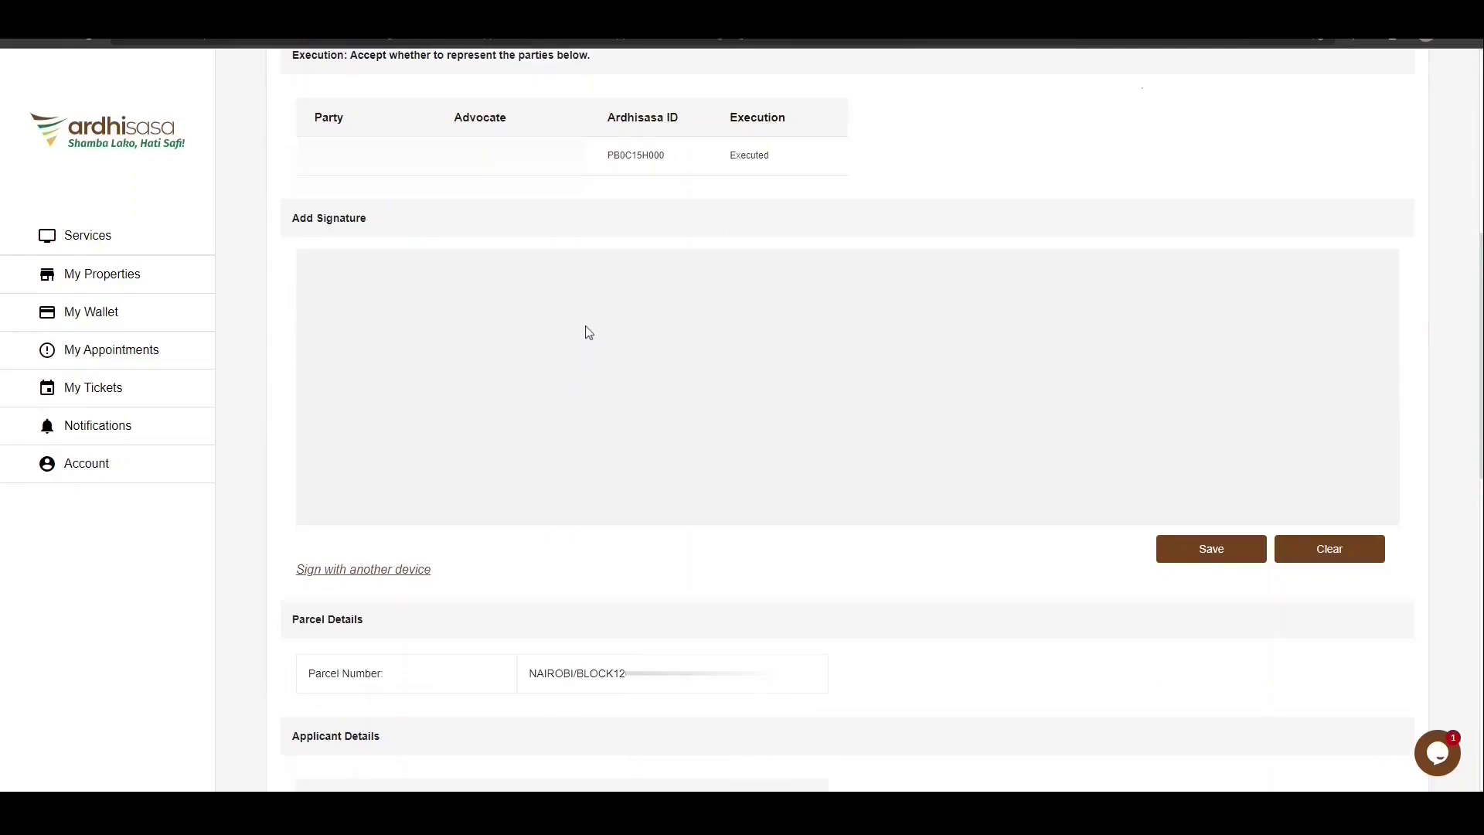
mouse_move(585, 326)
left_mouse_down()
mouse_move(590, 391)
mouse_move(739, 365)
left_mouse_up()
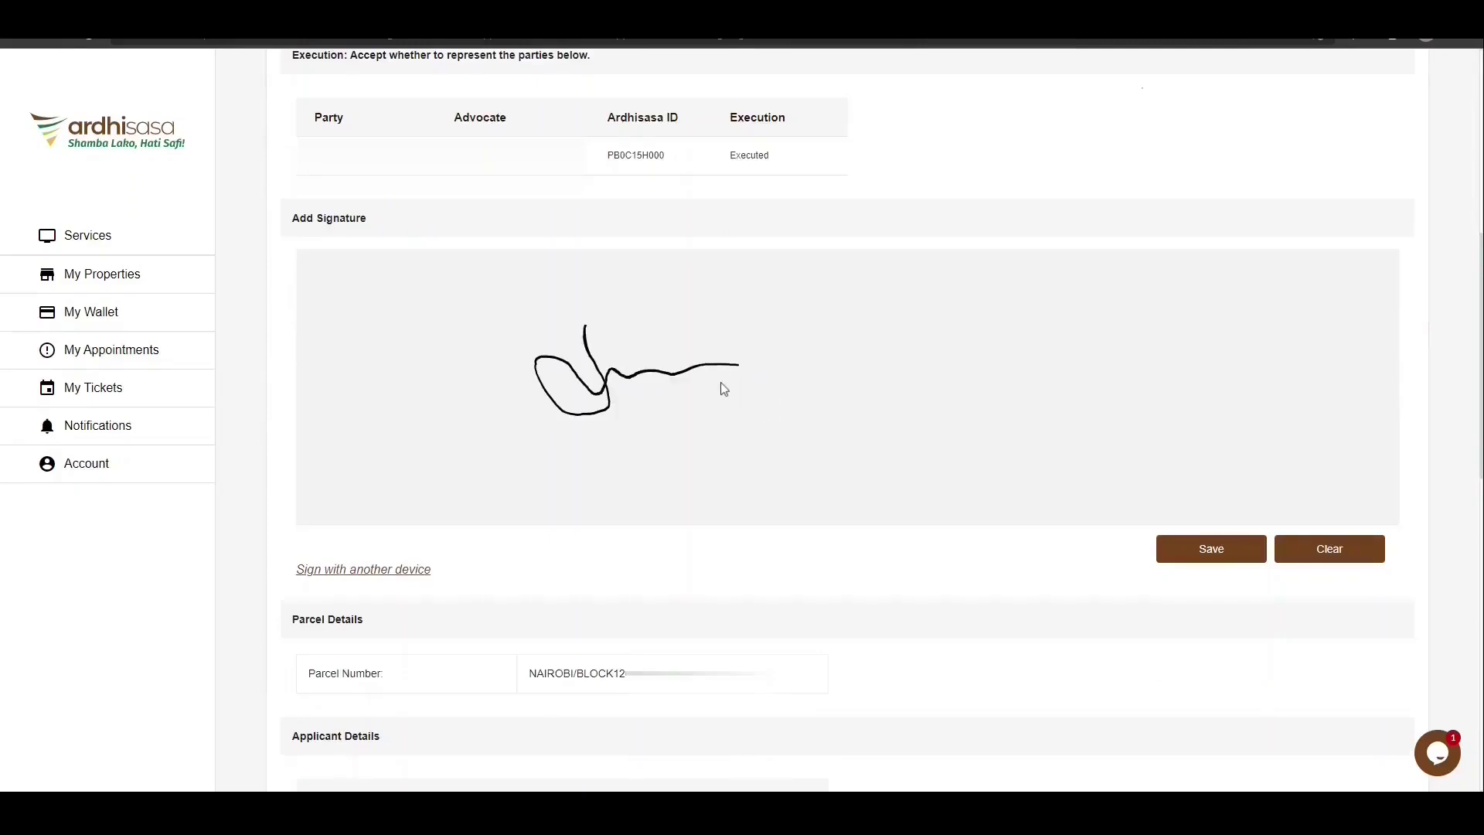
left_click(720, 380)
left_click(752, 382)
left_click(1193, 553)
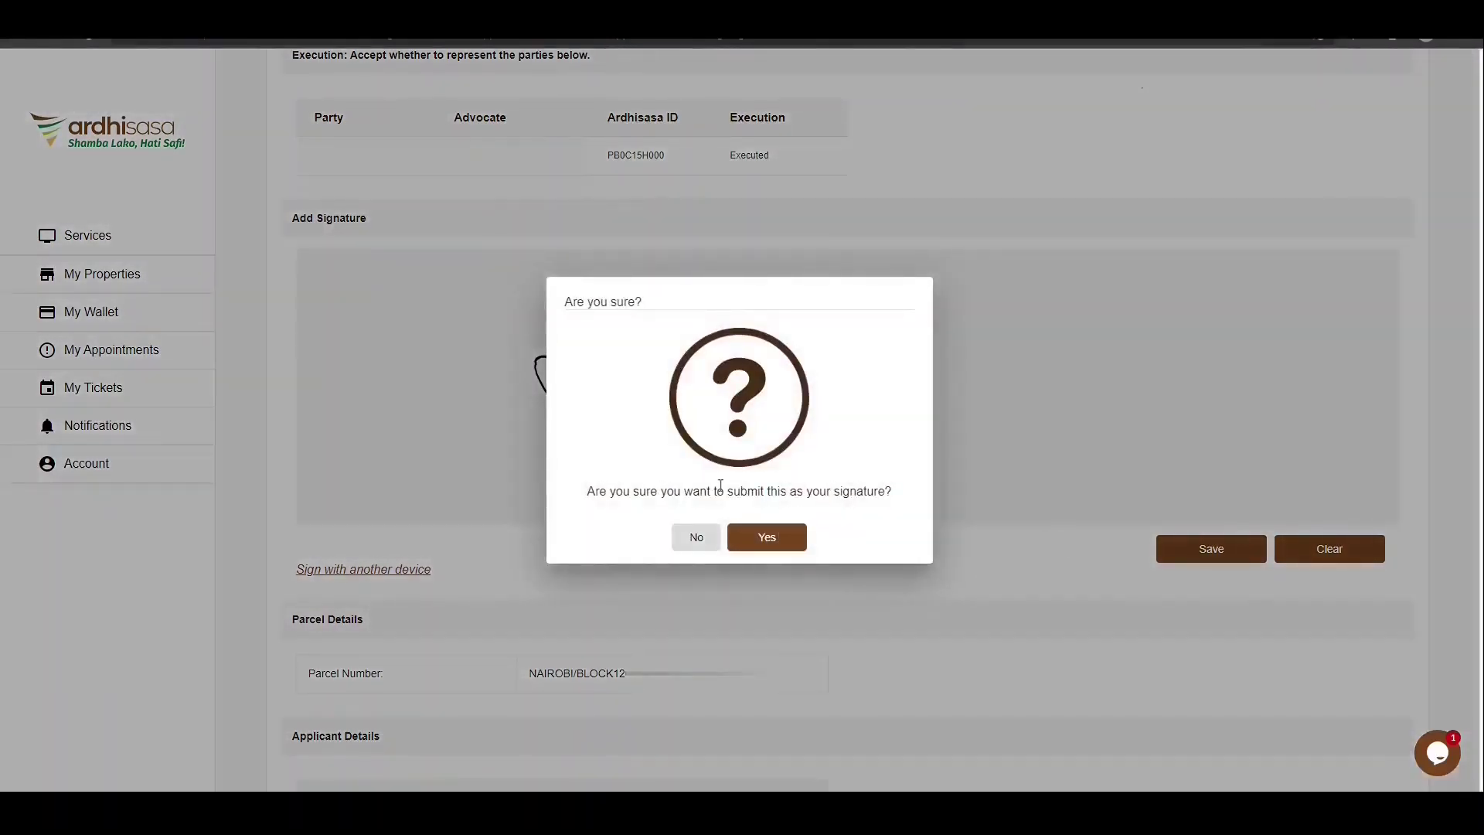
left_click(768, 539)
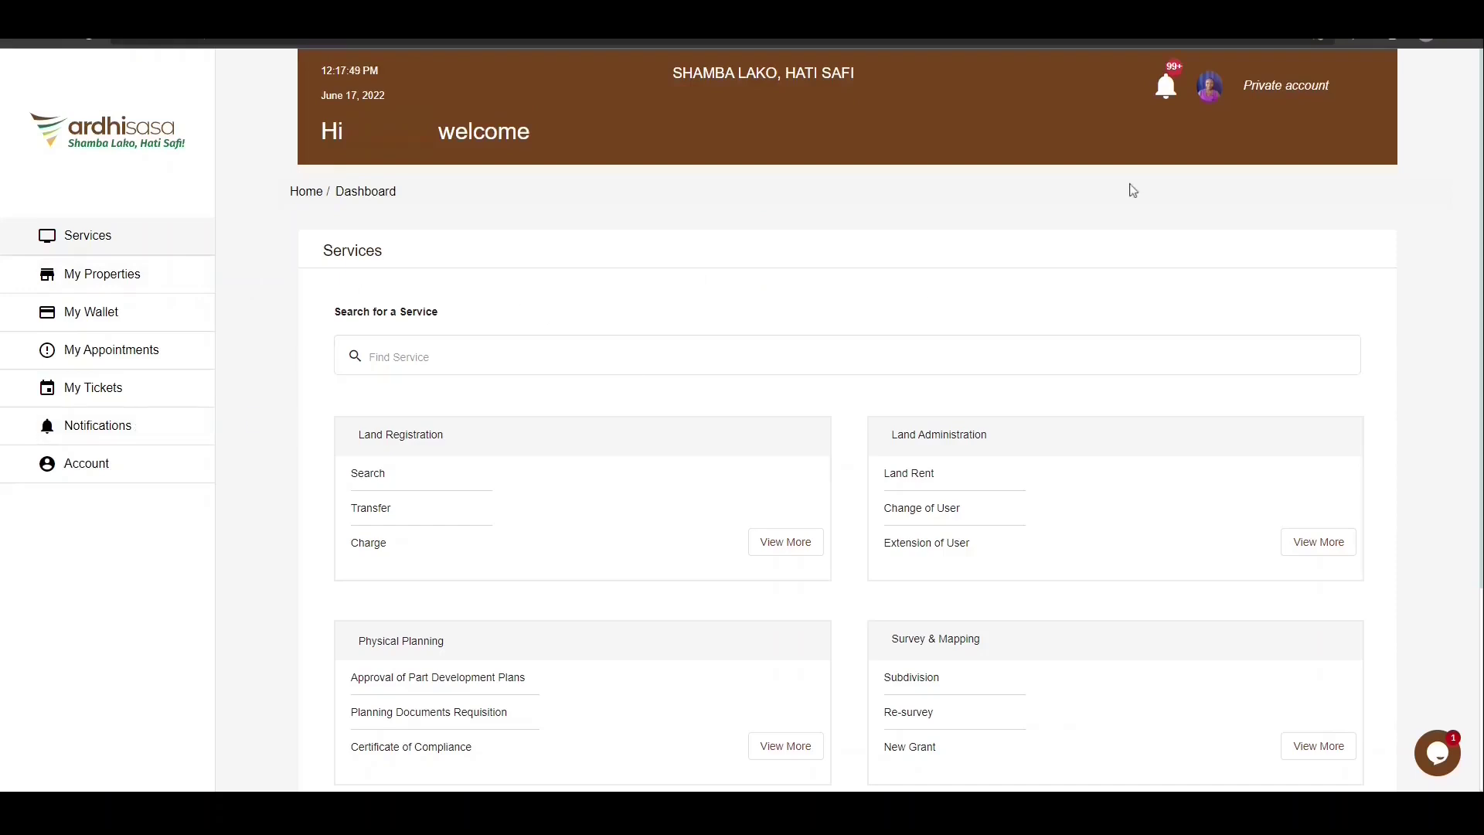
Step: Open the 'Advocate has accepted to represent you' notification to reach the executor application
left_click(1166, 87)
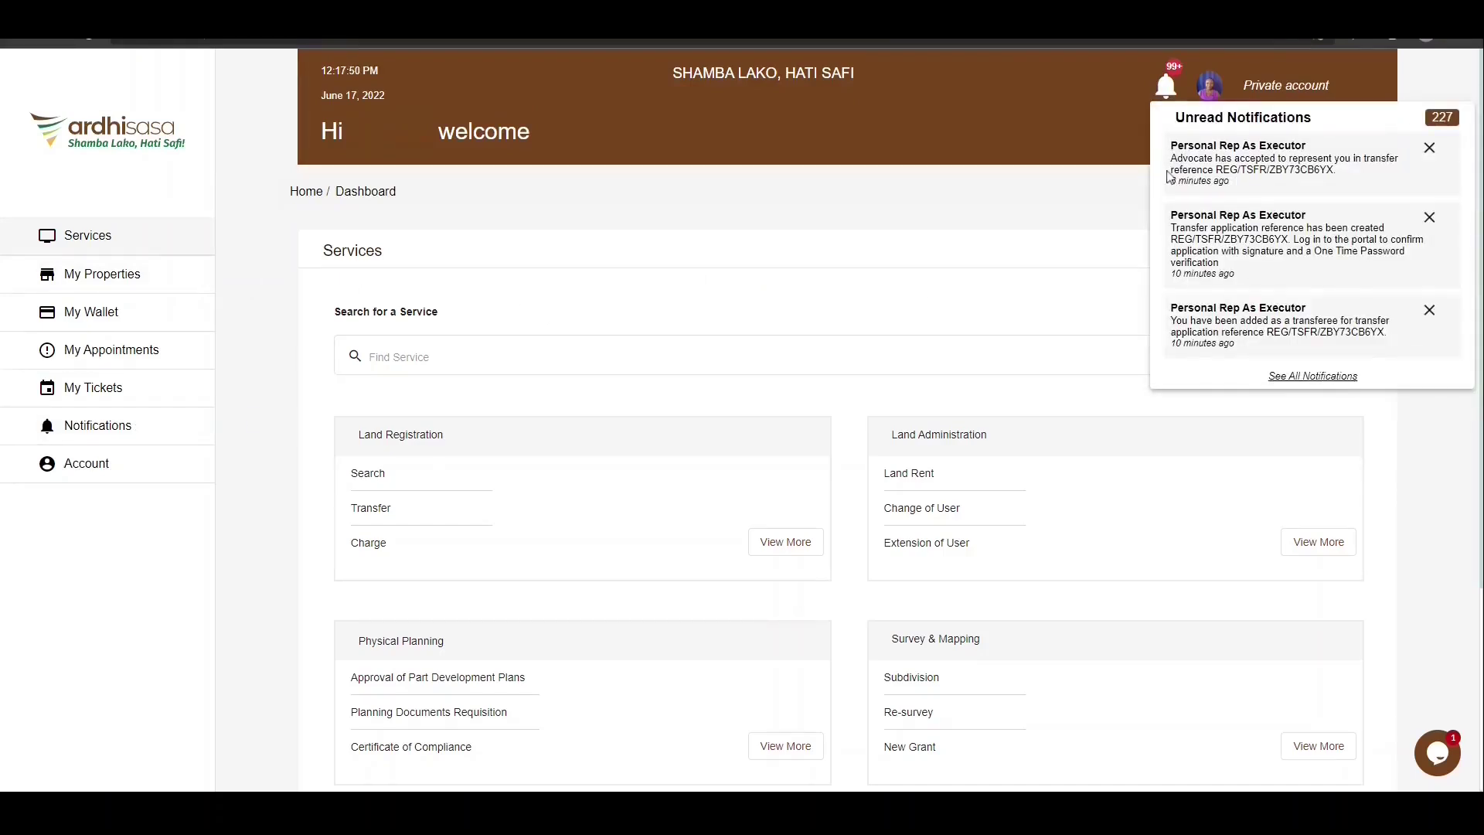
left_click(1170, 170)
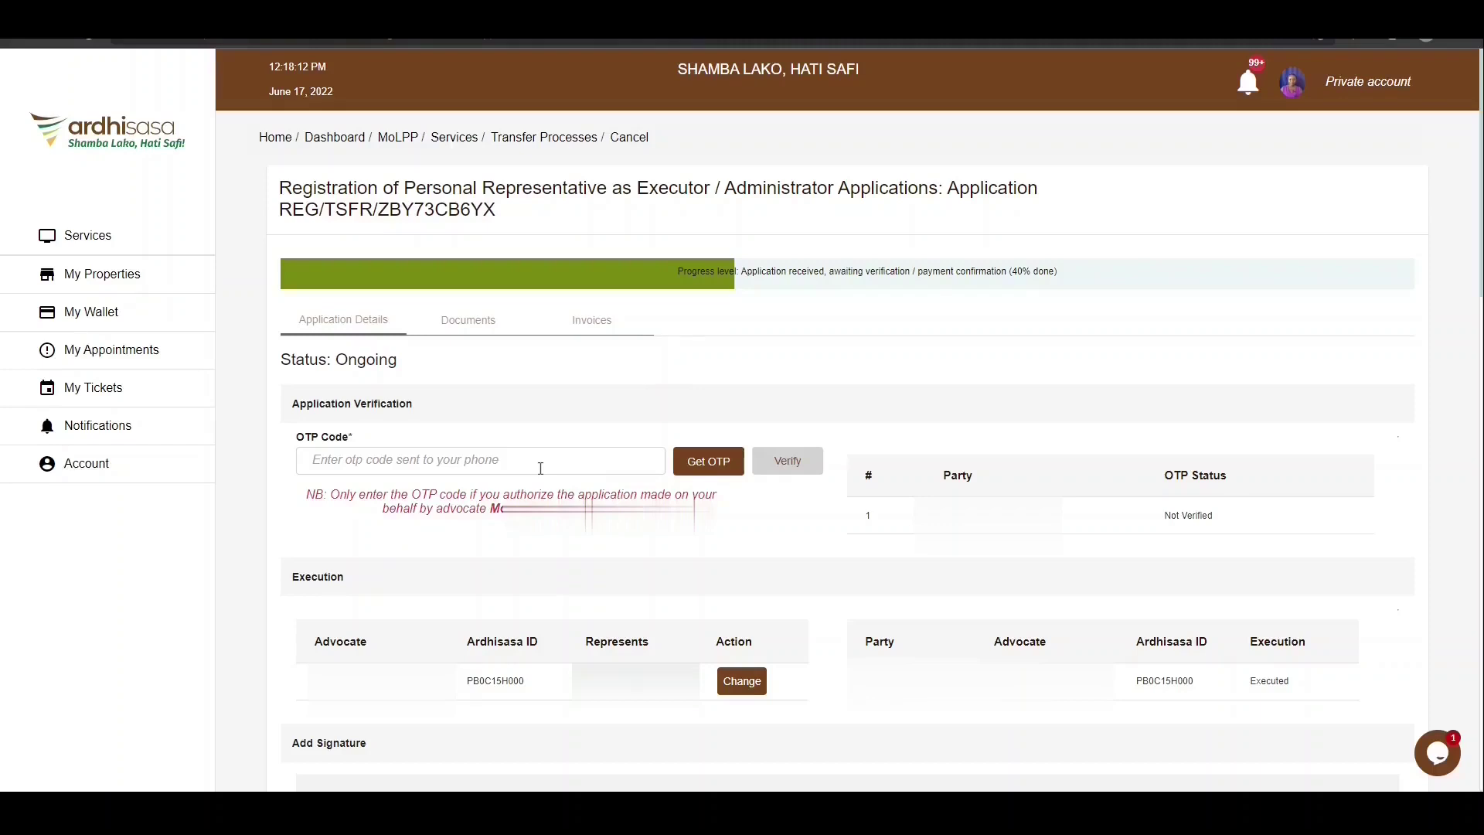
Step: Request an OTP, enter the code received on the phone, and verify it
left_click(540, 468)
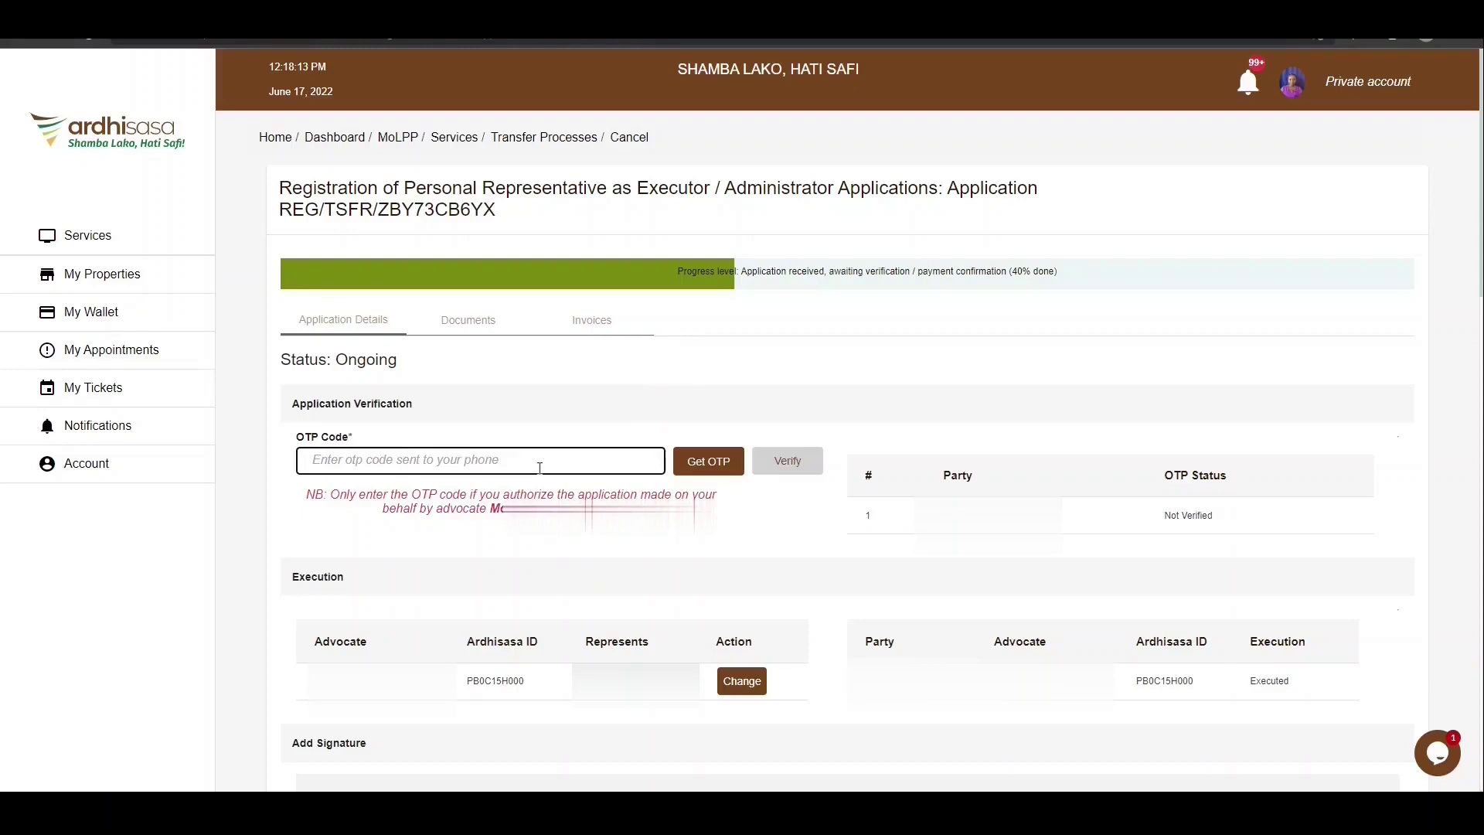
left_click(715, 466)
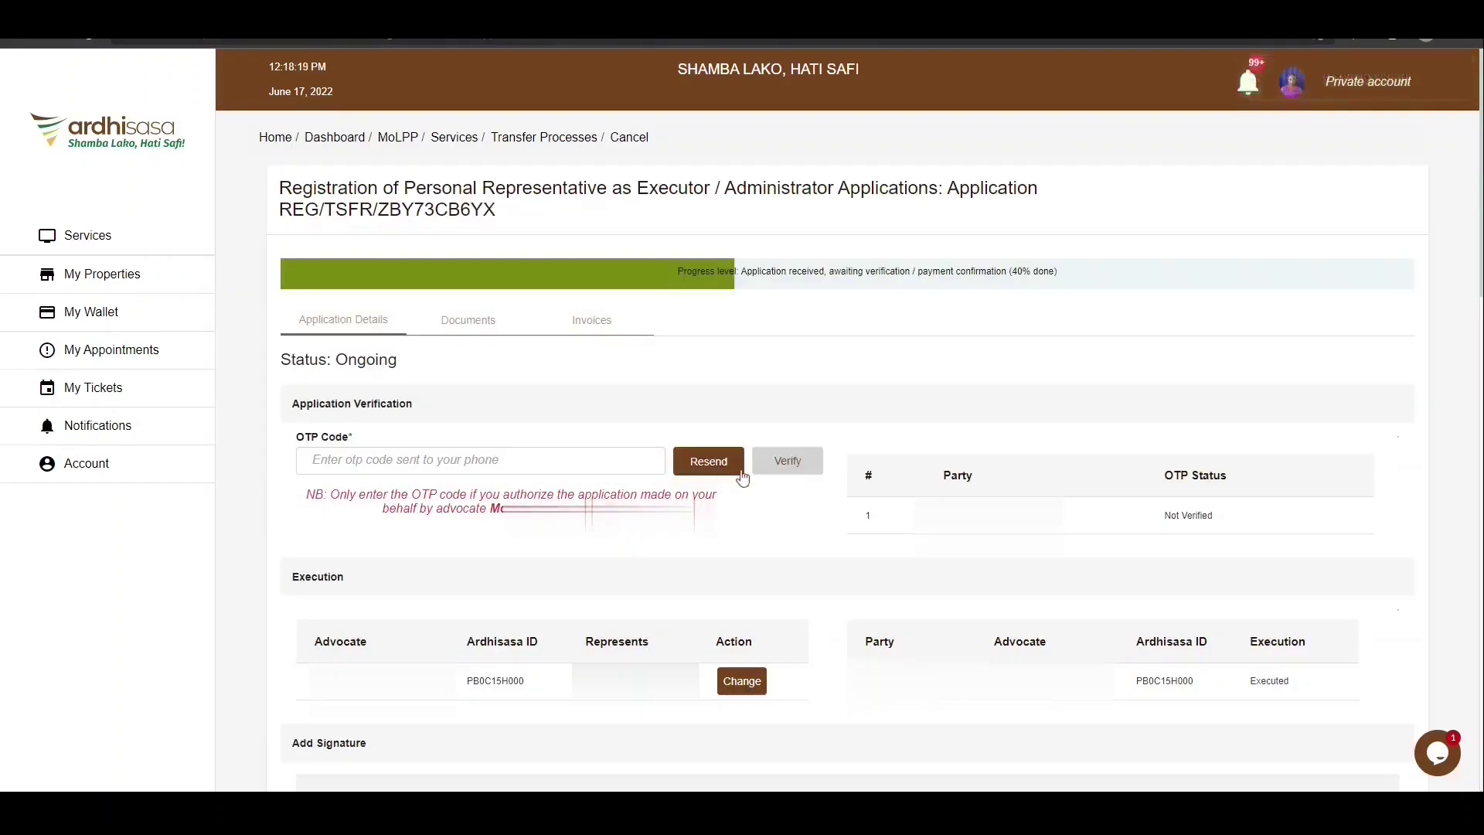
left_click(463, 465)
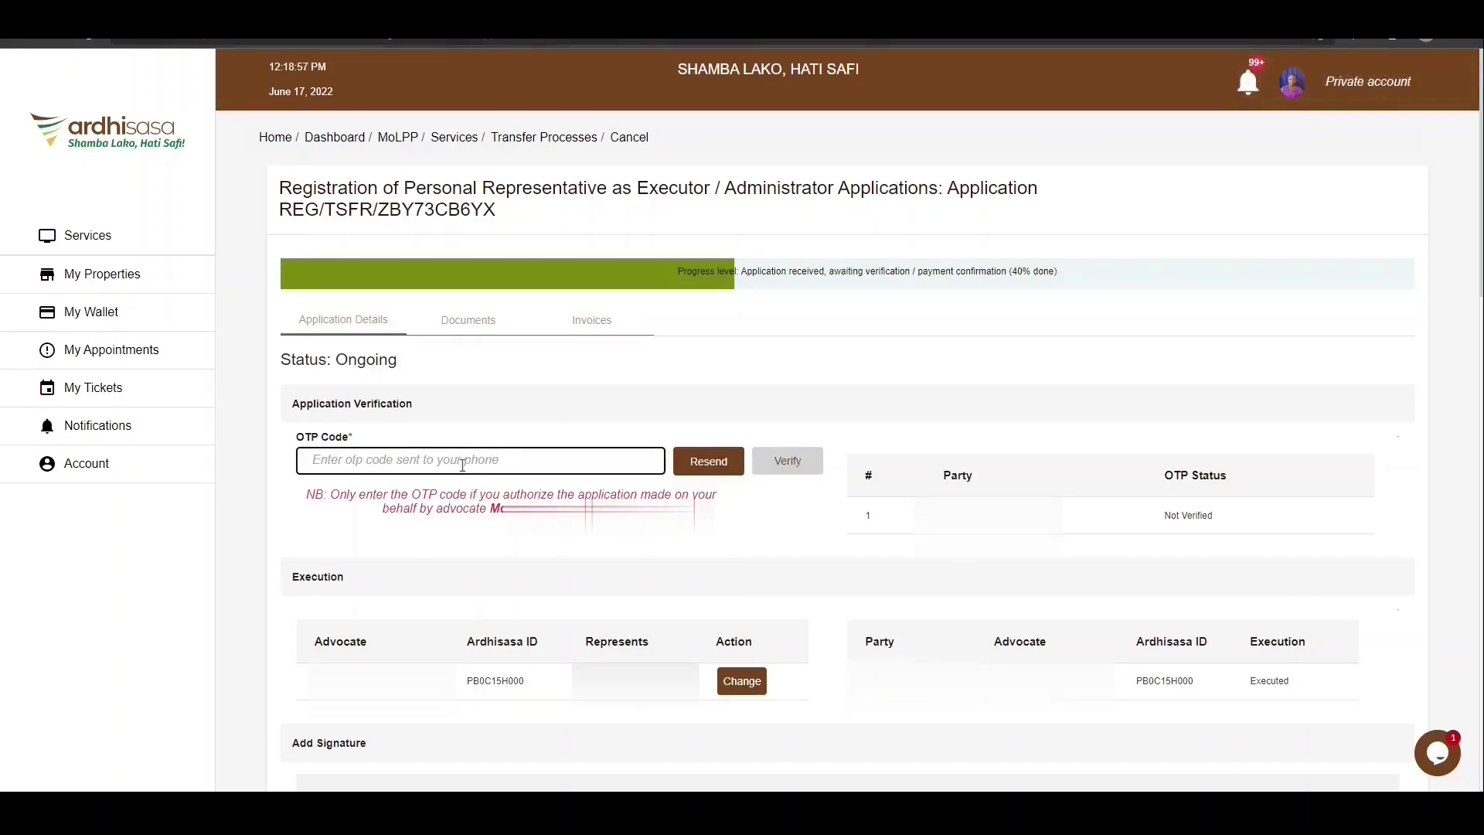
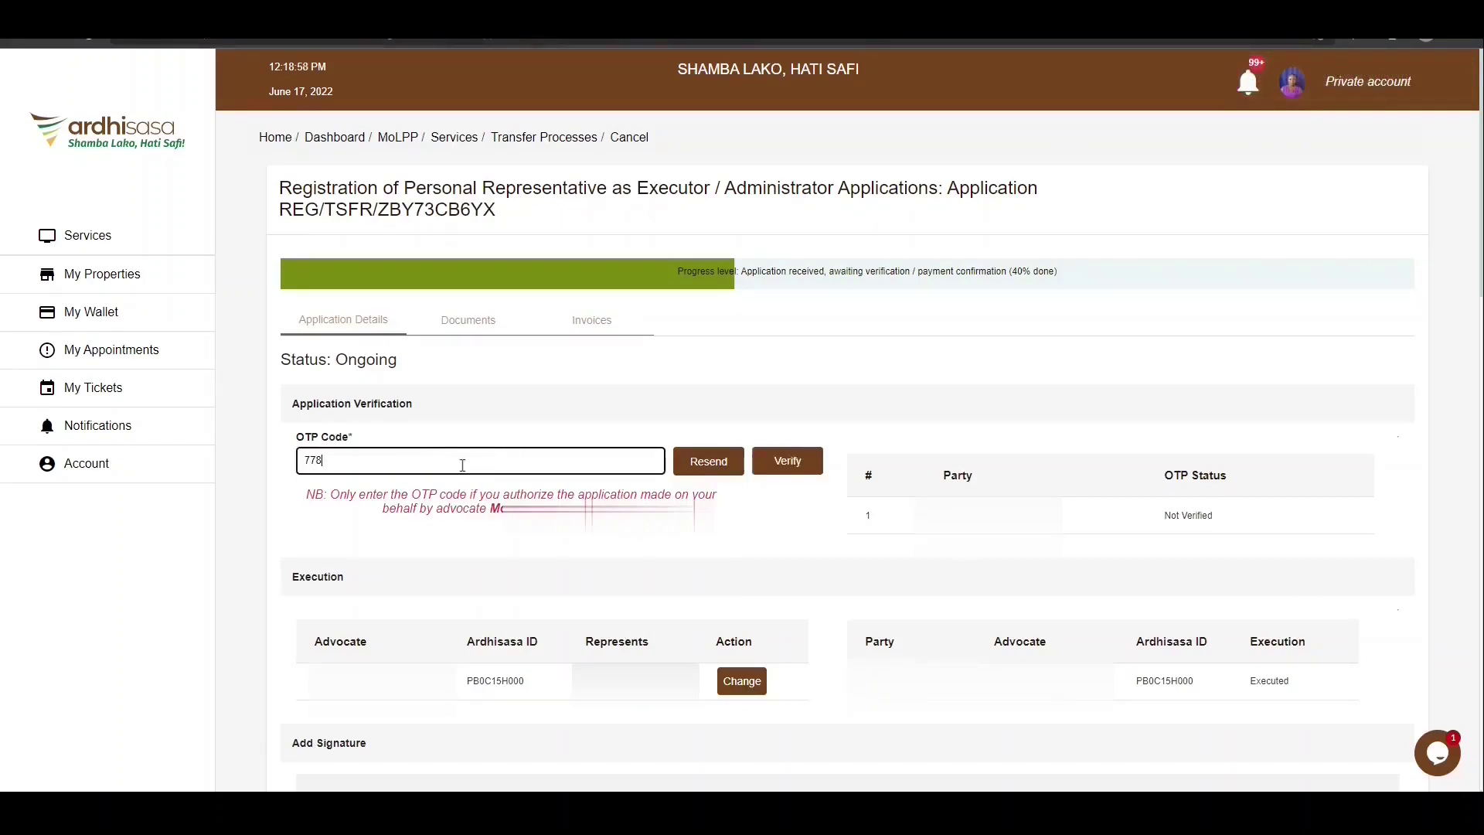
left_click(790, 464)
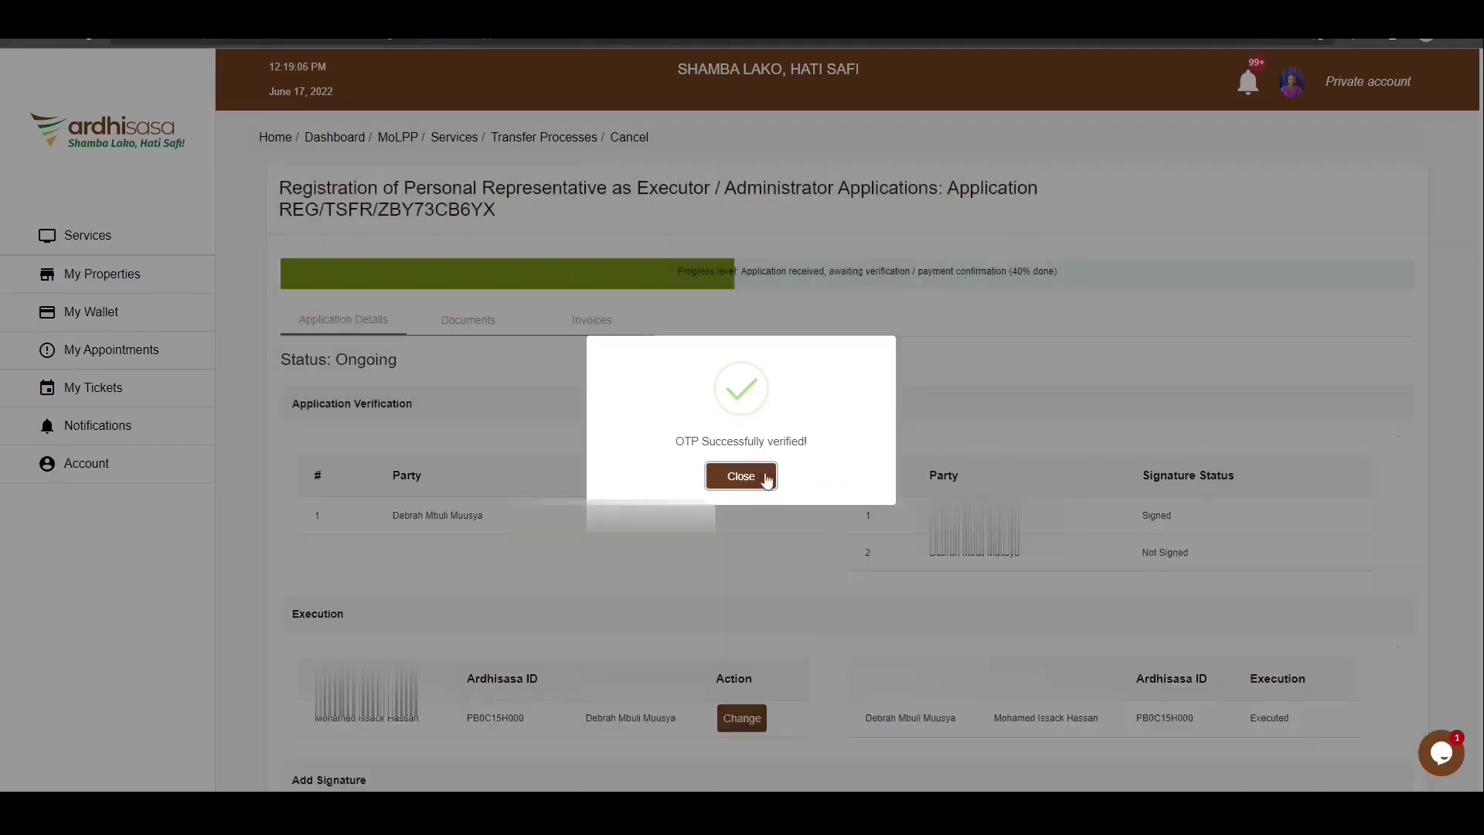
left_click(763, 477)
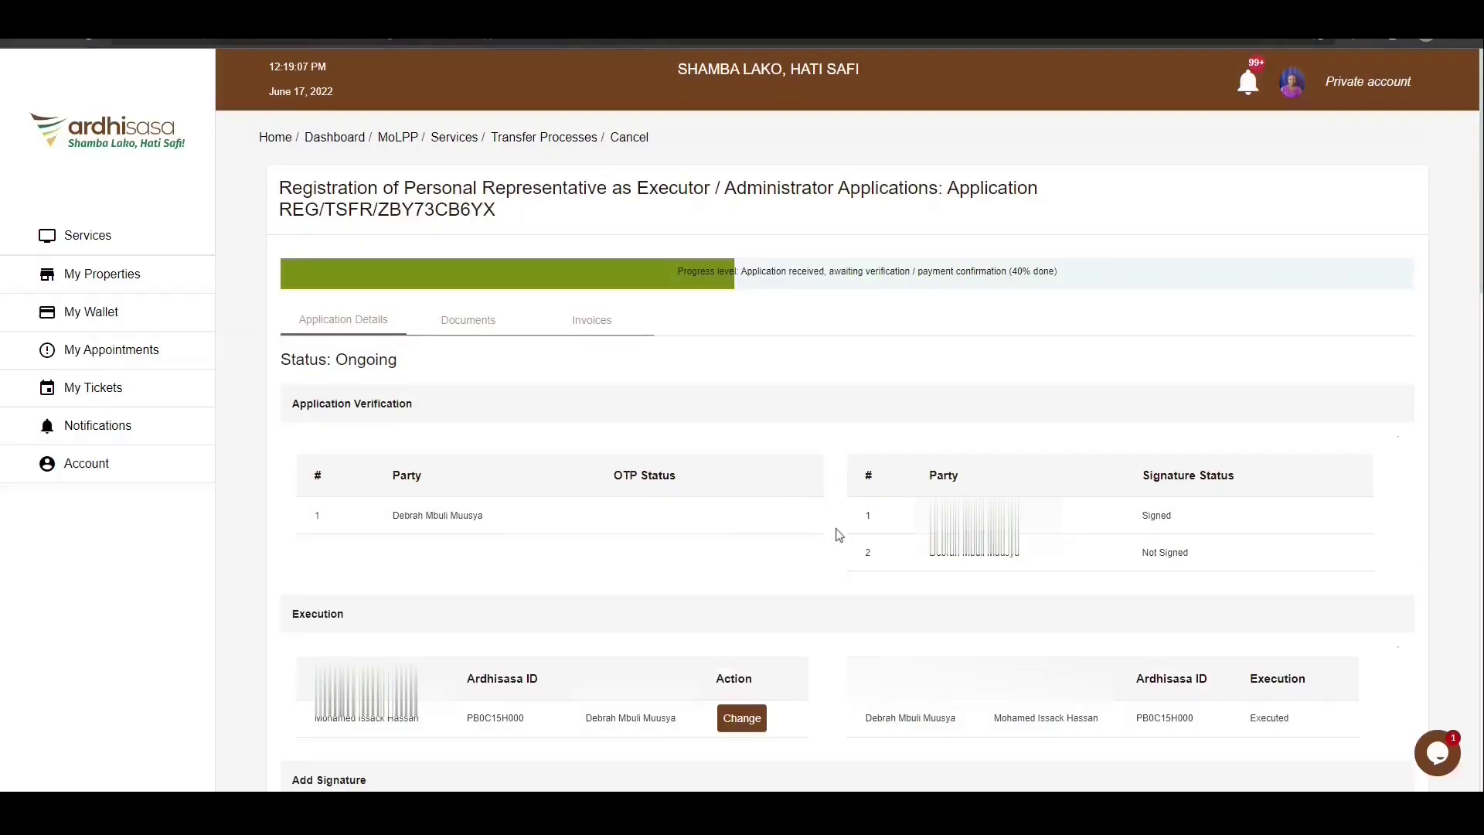
Step: Draw the second party's signature on the pad, then save and confirm it
scroll(839, 535, "down", 7)
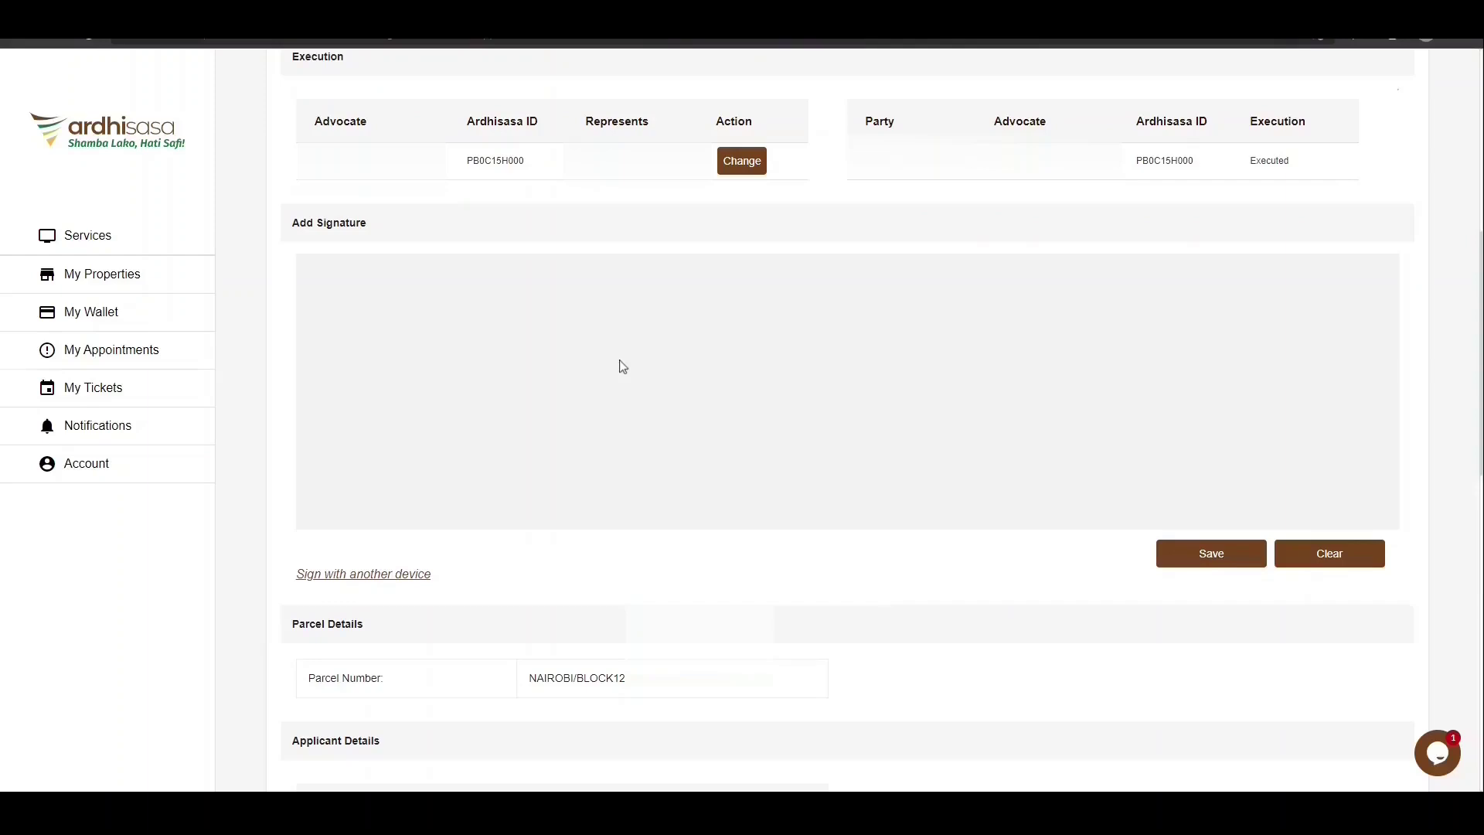
mouse_move(579, 354)
left_mouse_down()
mouse_move(1229, 262)
mouse_move(894, 348)
mouse_move(901, 401)
mouse_move(1086, 409)
left_mouse_up()
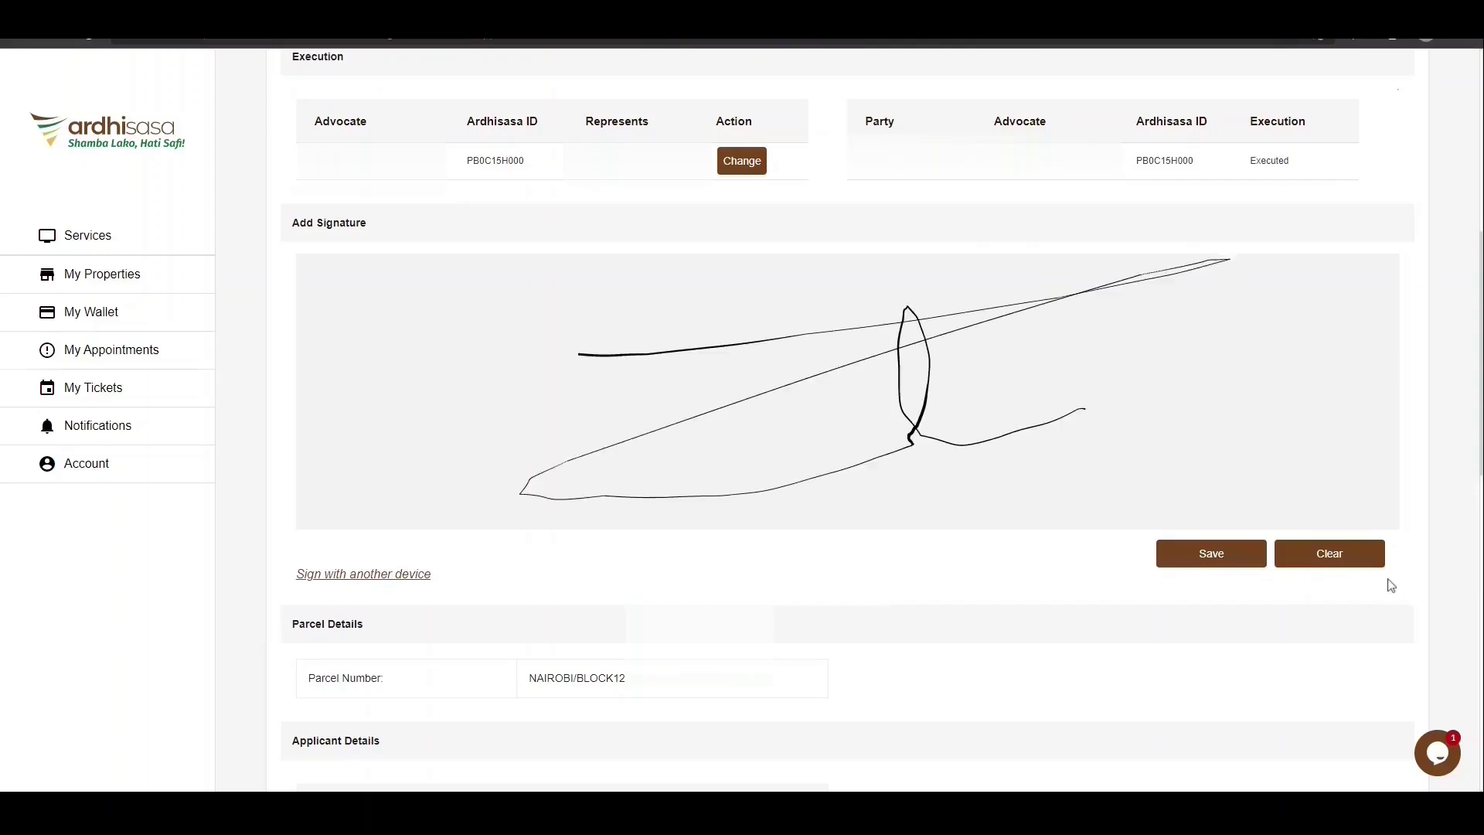
left_click(1215, 563)
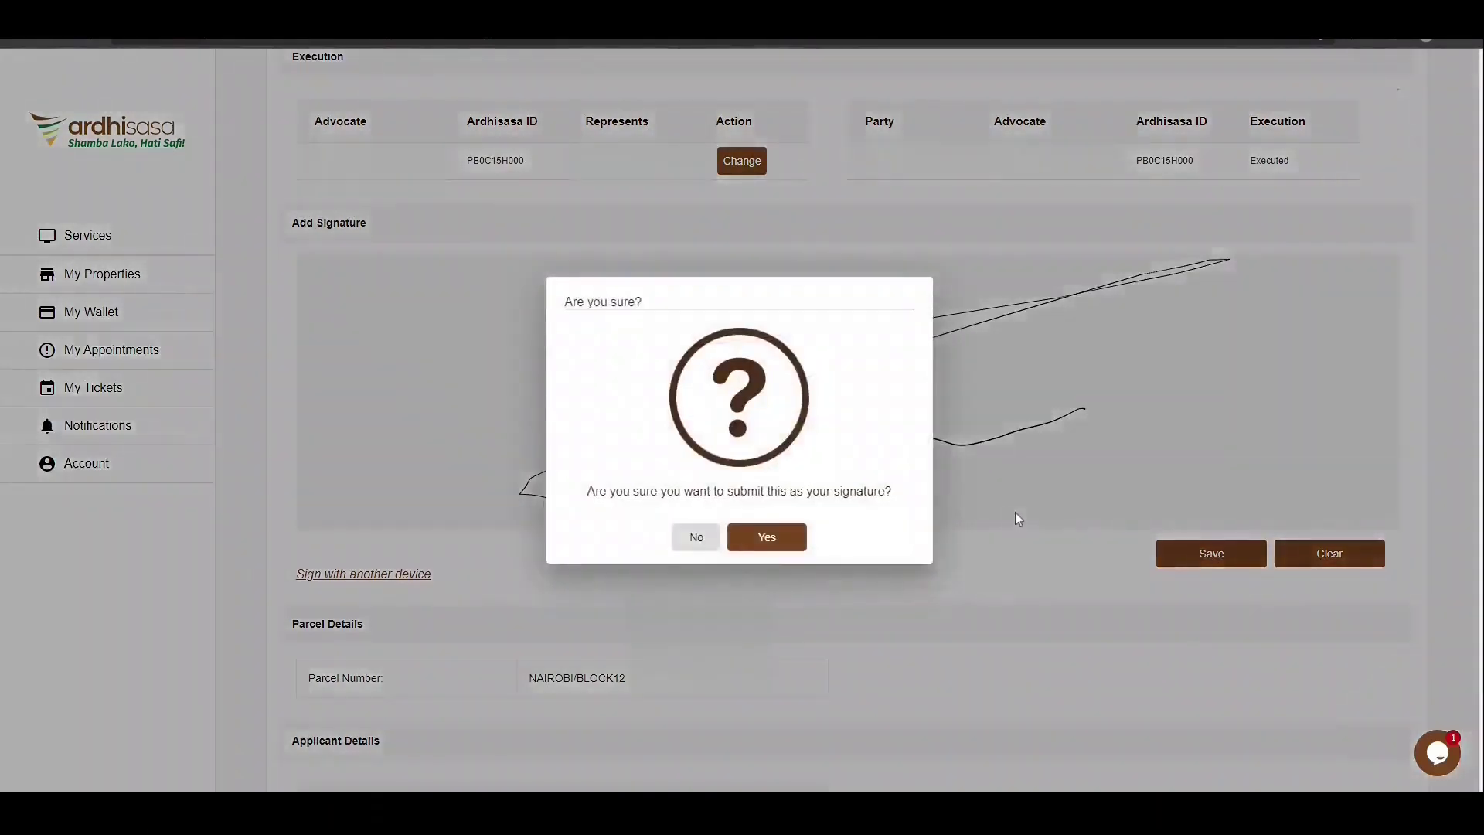
left_click(779, 542)
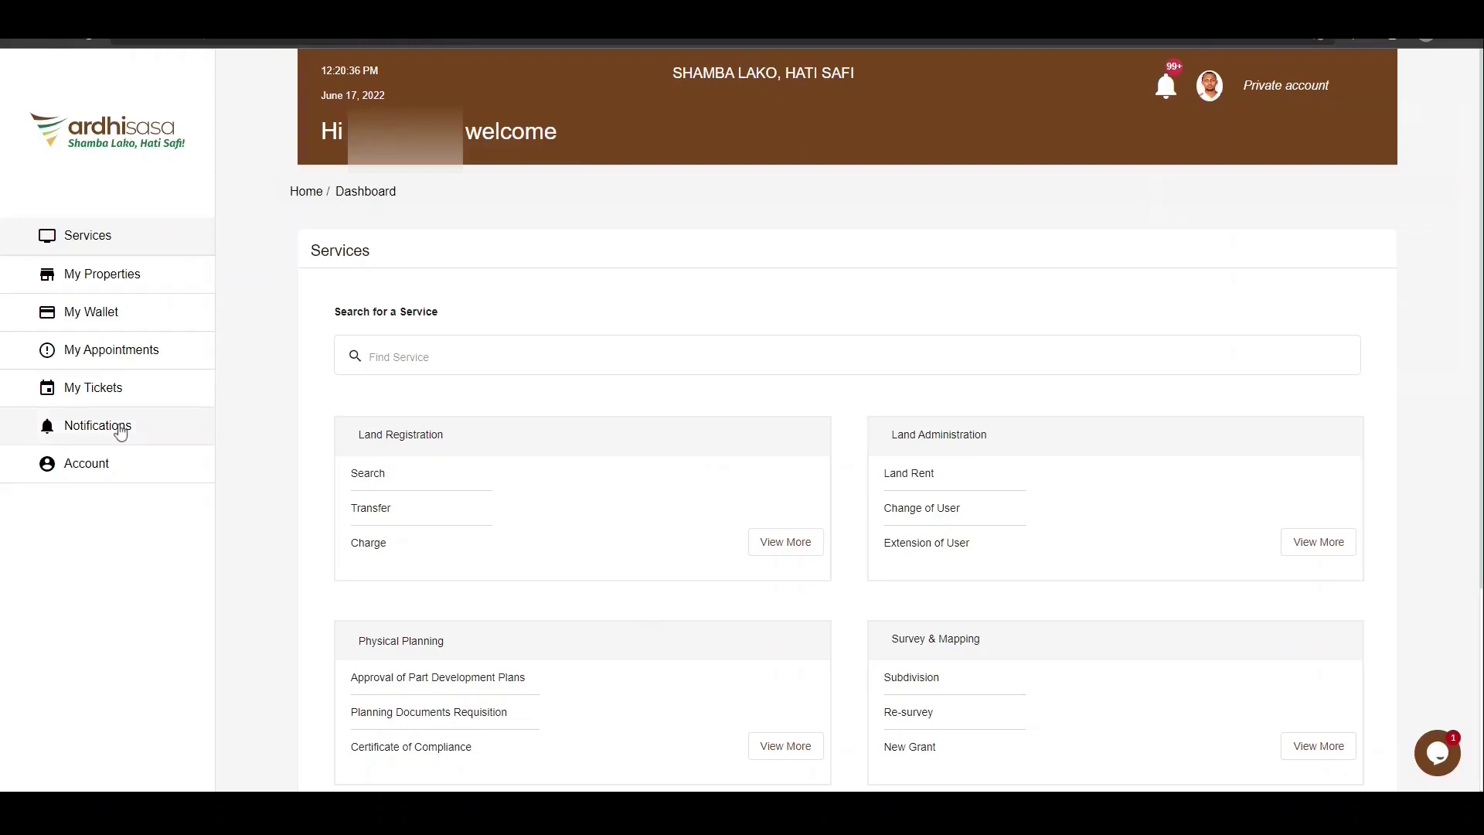
Step: Reopen the application from the 'Personal Rep As Executor' notification in the Notifications list
left_click(119, 432)
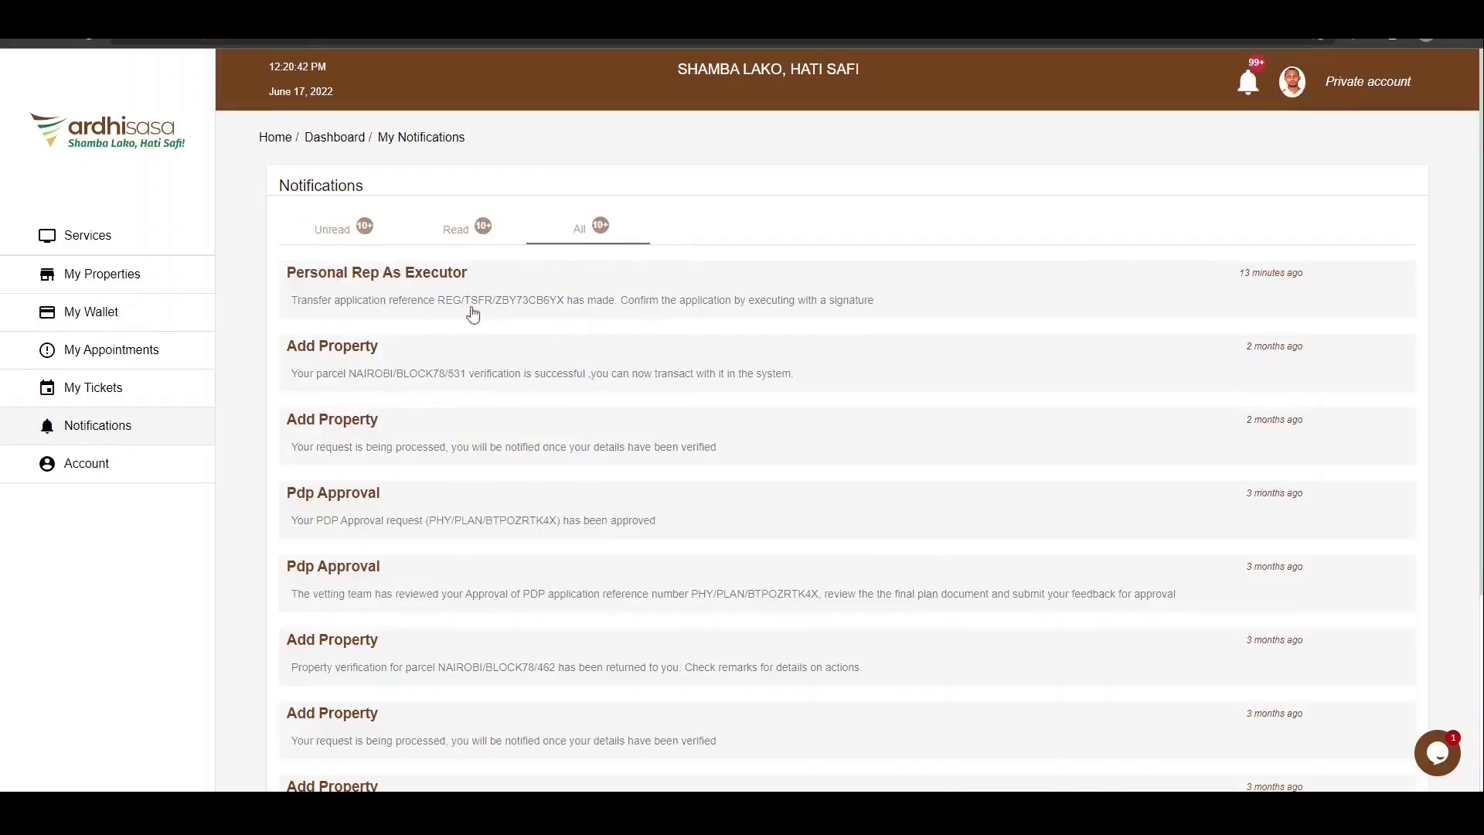
left_click(731, 313)
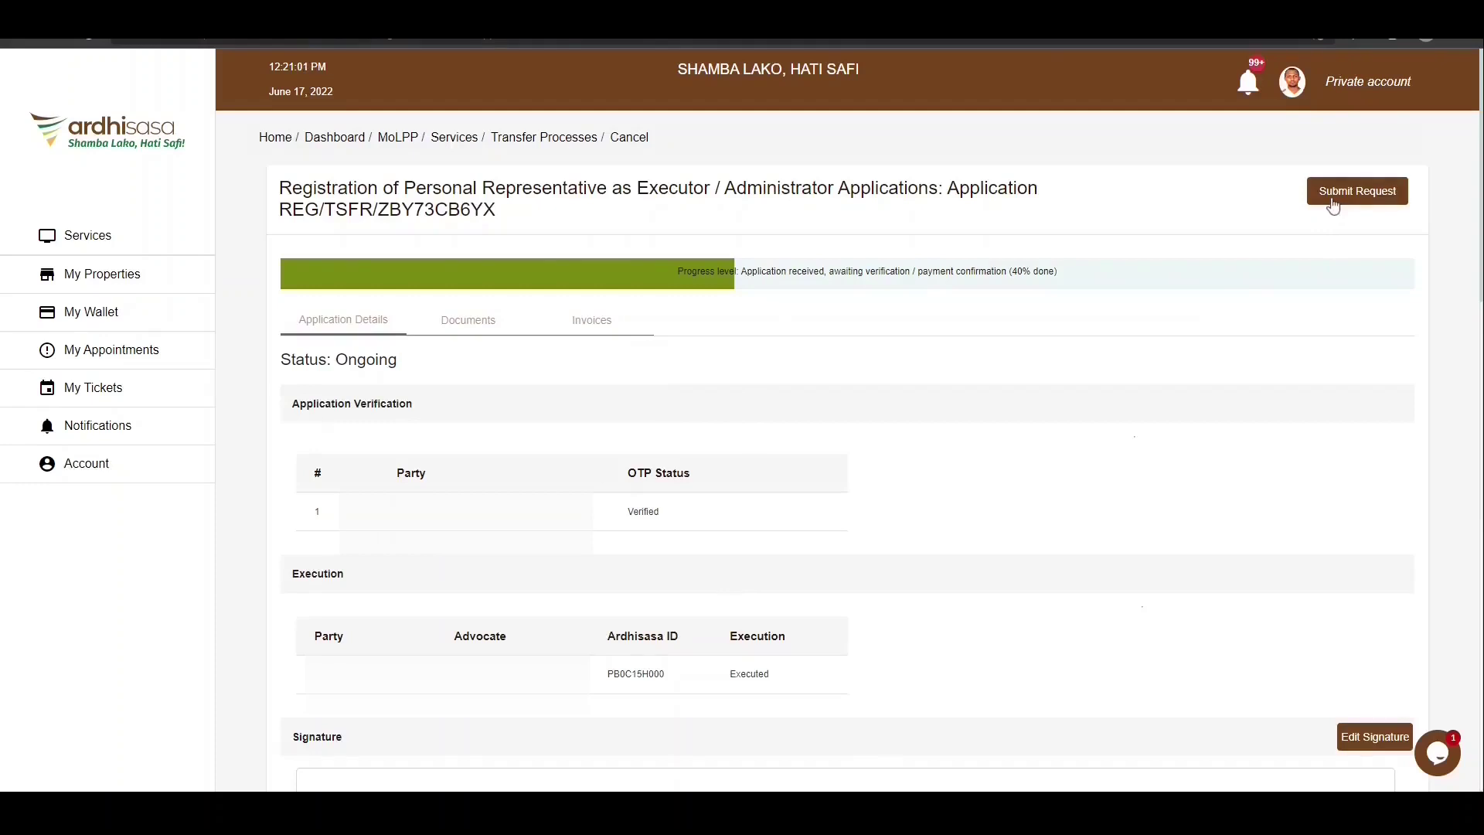
Step: Submit the executor request, then view its details from the Ongoing applications tab
left_click(1333, 205)
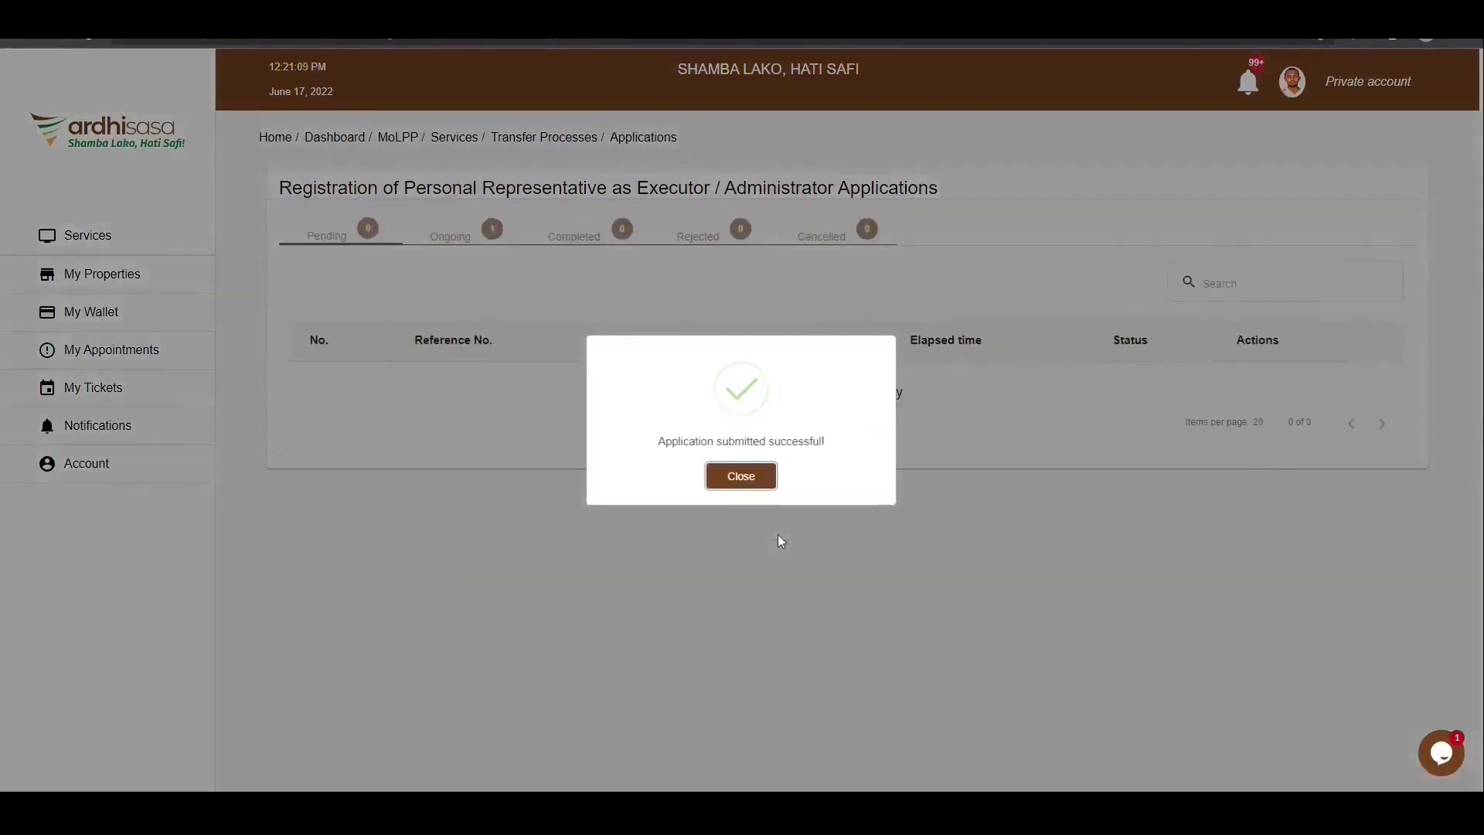
left_click(754, 482)
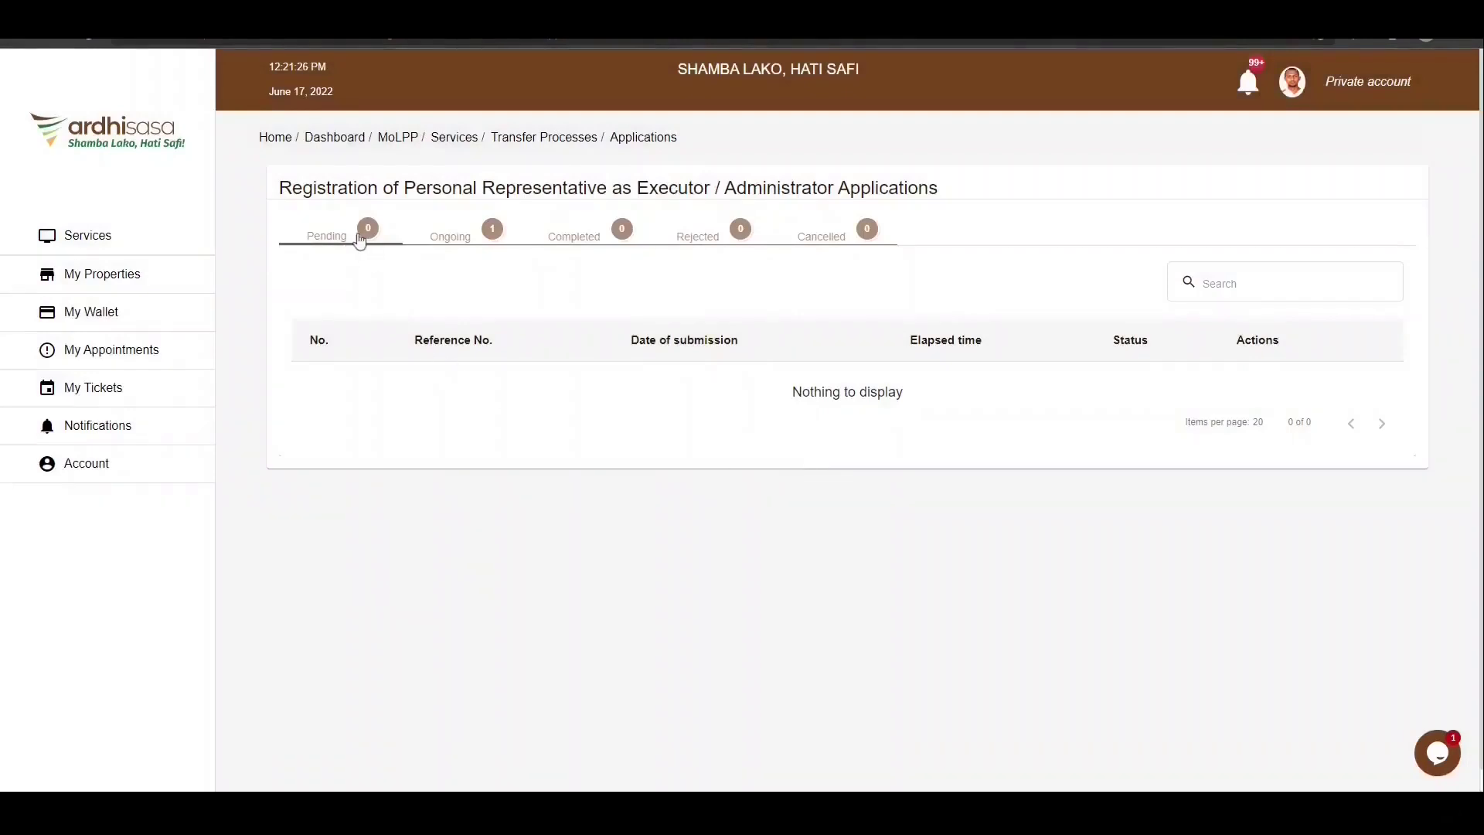
left_click(460, 244)
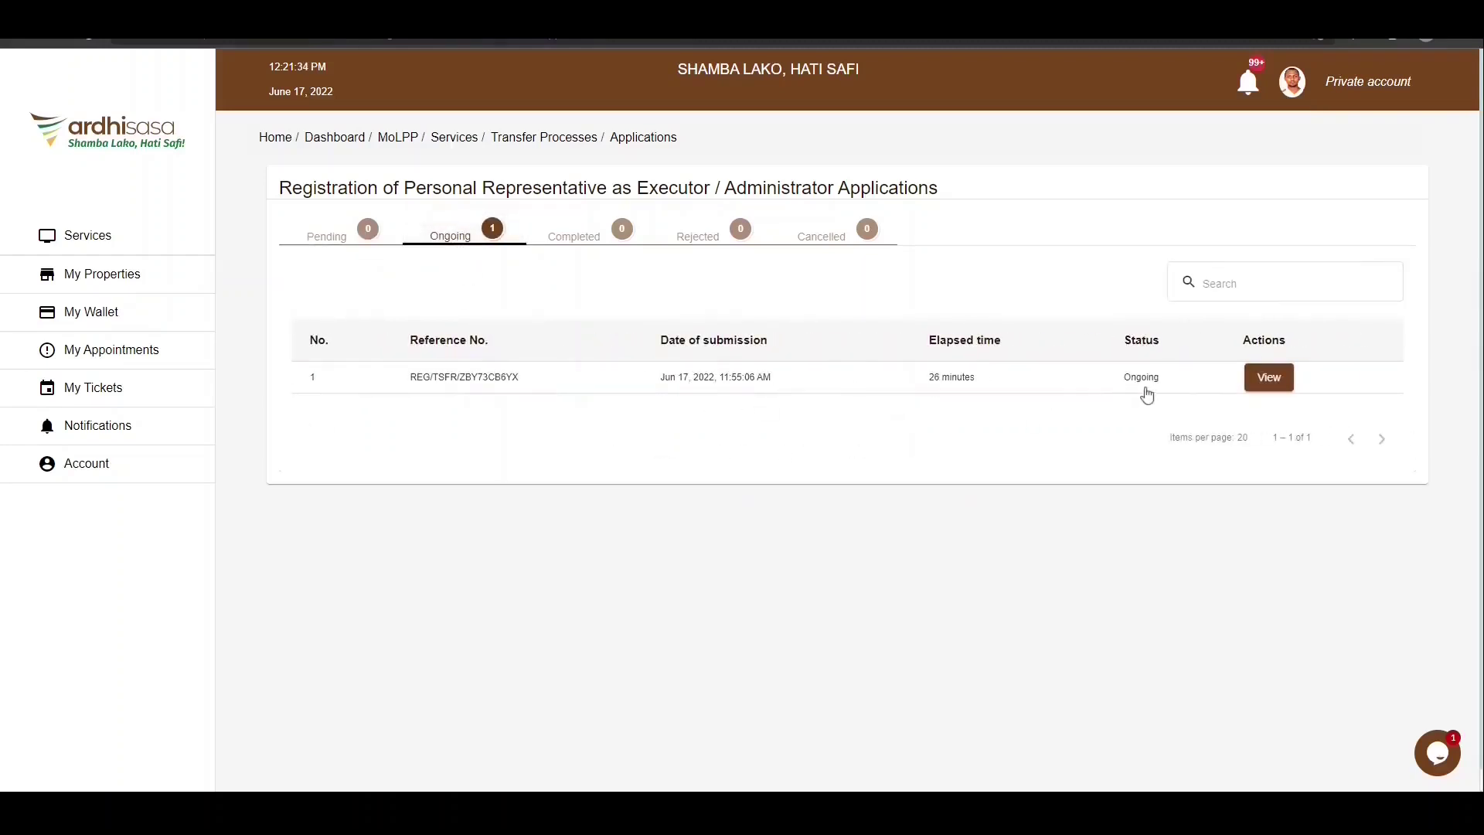
left_click(1274, 384)
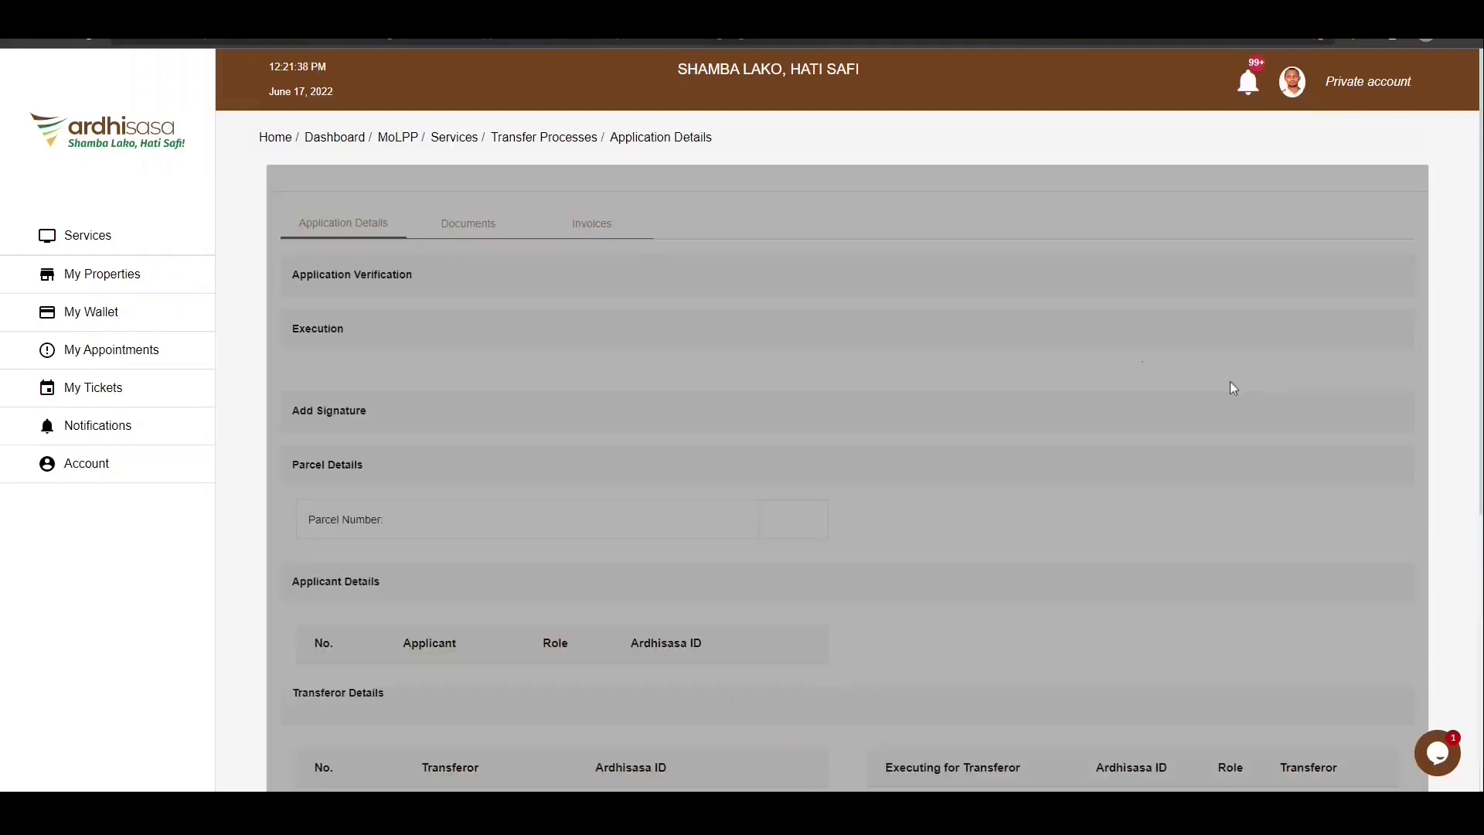